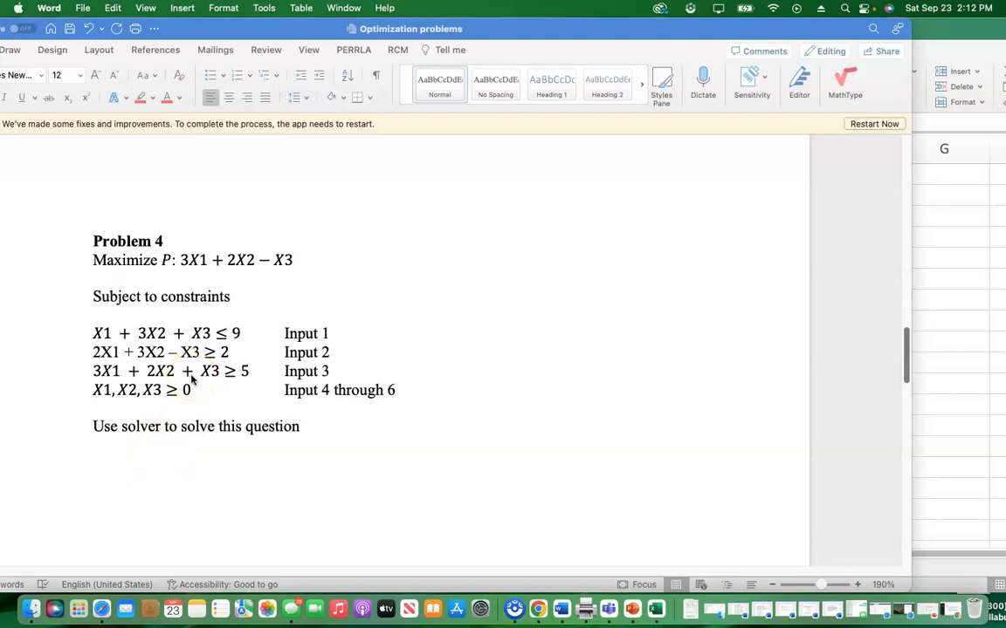
# Switch to the Excel workbook and enter the title ABC Company in cell C2 of Sheet1
pyautogui.click(947, 349)
pyautogui.click(410, 177)
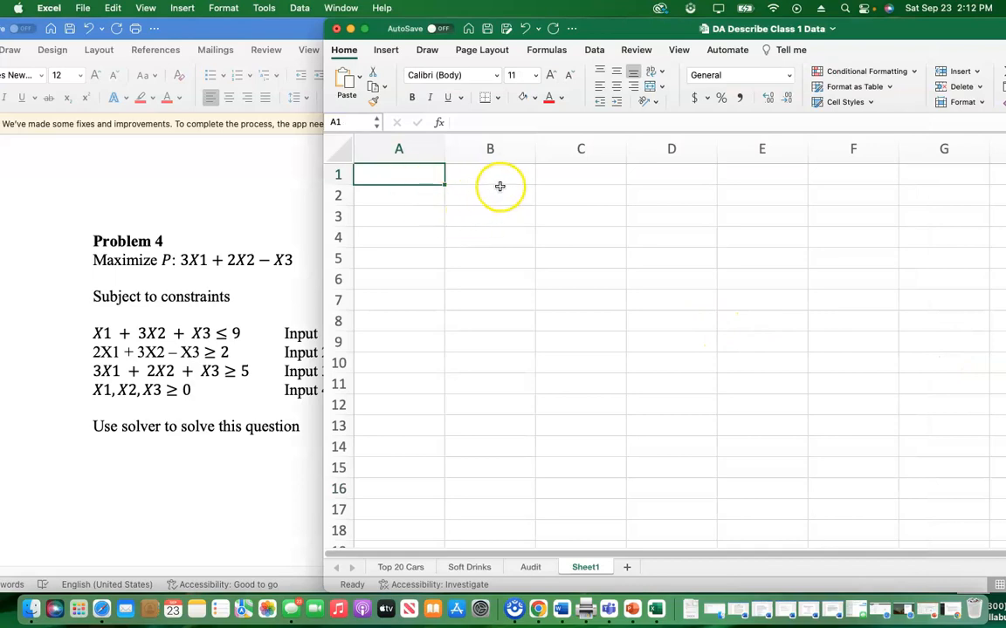
pyautogui.click(556, 196)
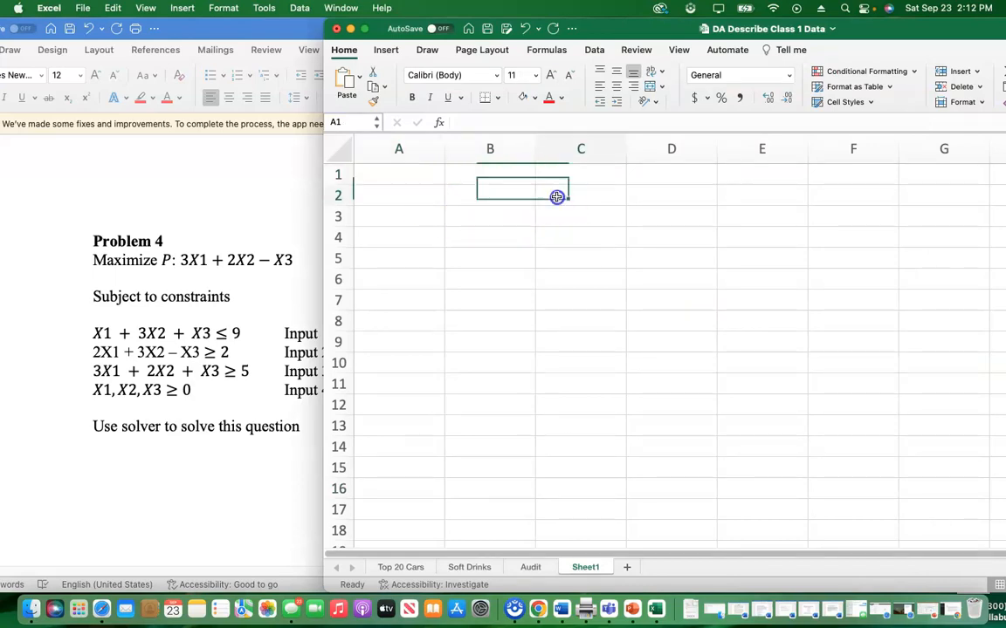
pyautogui.write('AB')
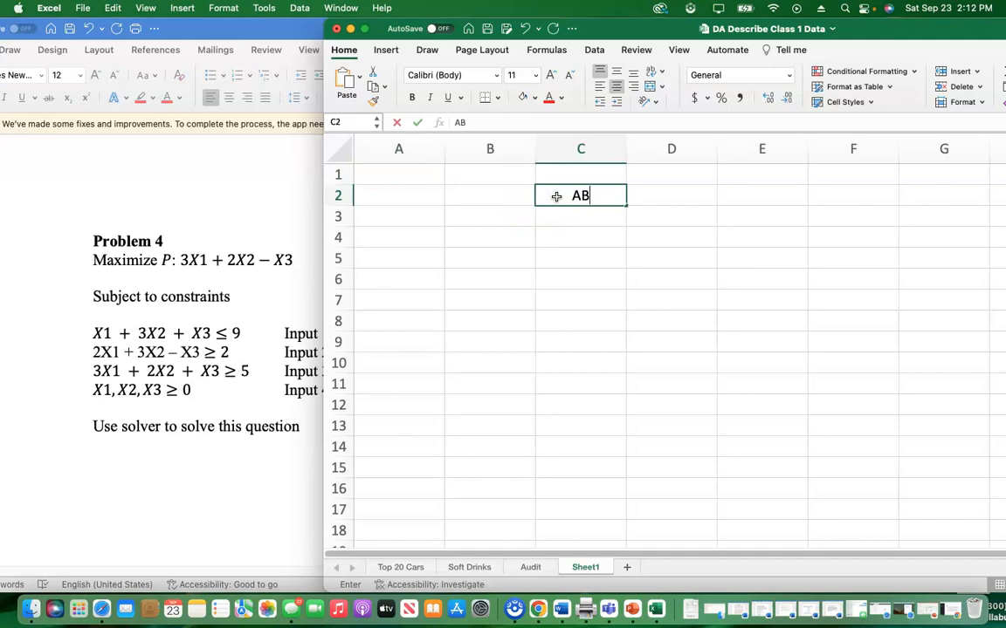
pyautogui.write('C Company')
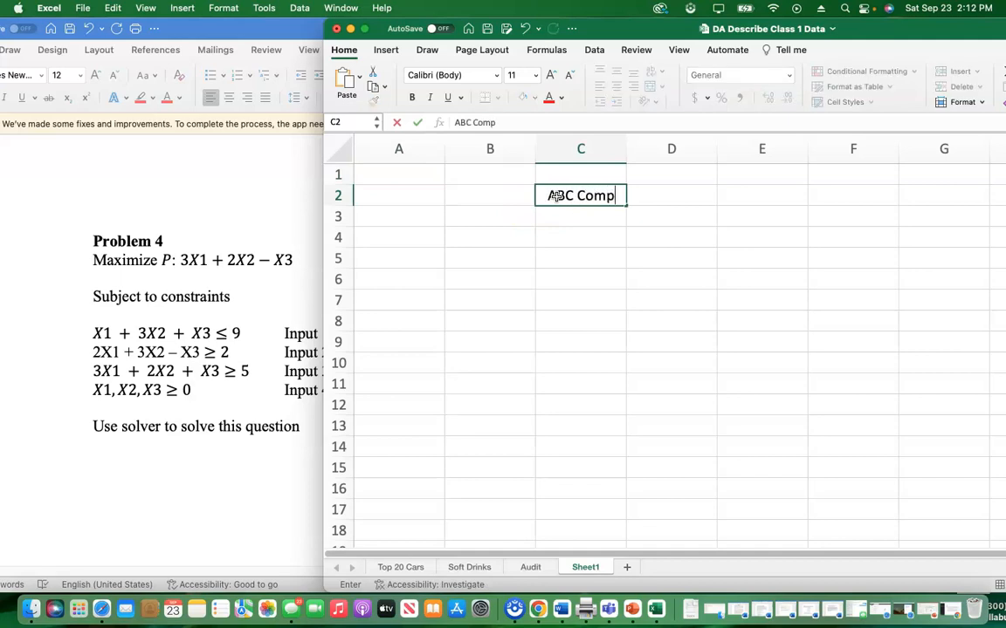
pyautogui.click(512, 242)
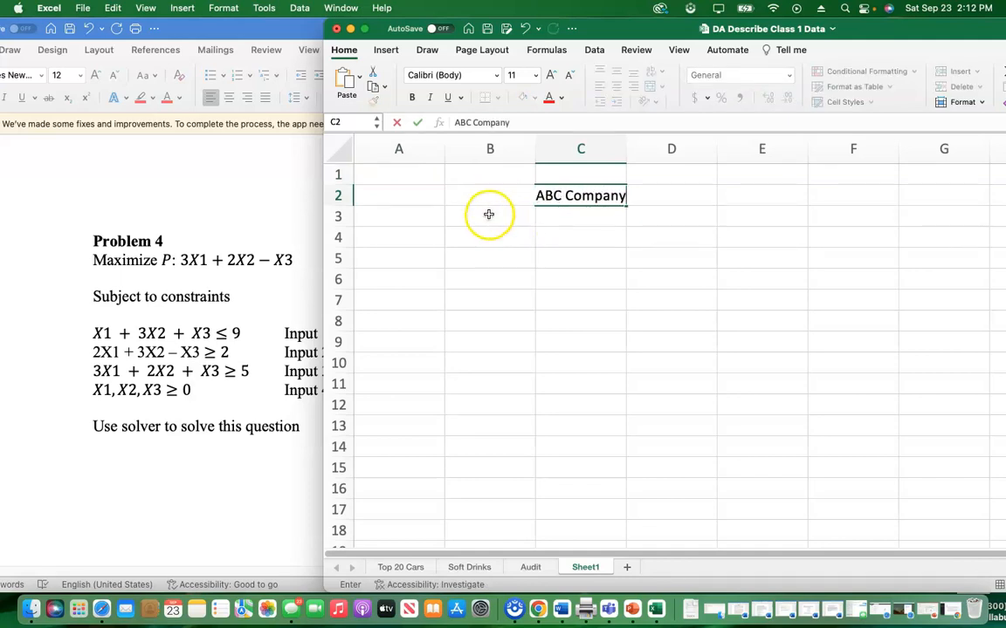
# Label cell B3 as Produce and enter the variable headings X1, X2 and X3 in C3:E3
pyautogui.click(489, 213)
pyautogui.write('Pe')
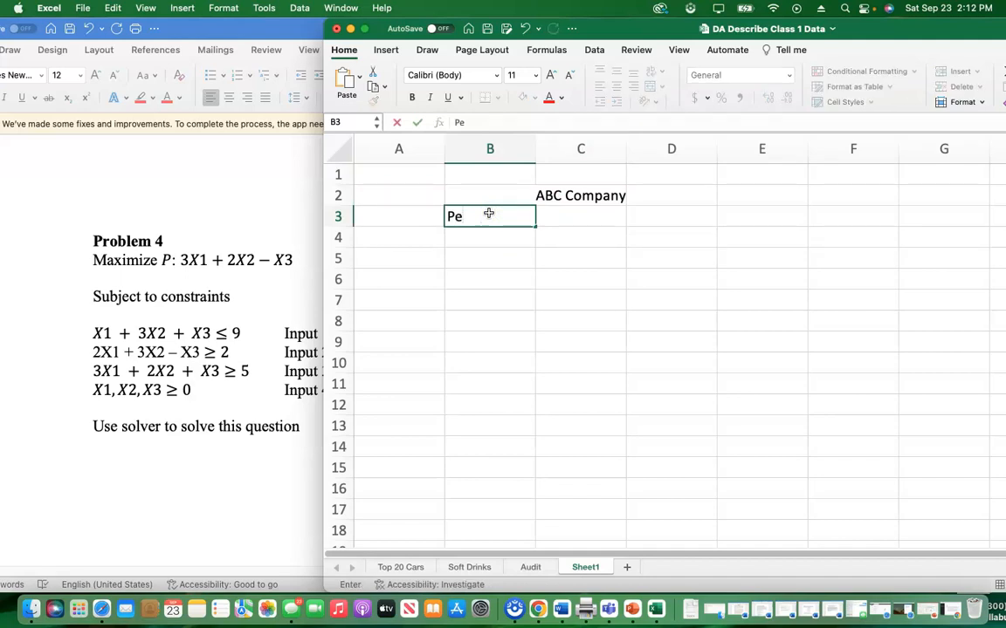
pyautogui.press('BackSpace')
pyautogui.write('roduce')
pyautogui.click(563, 221)
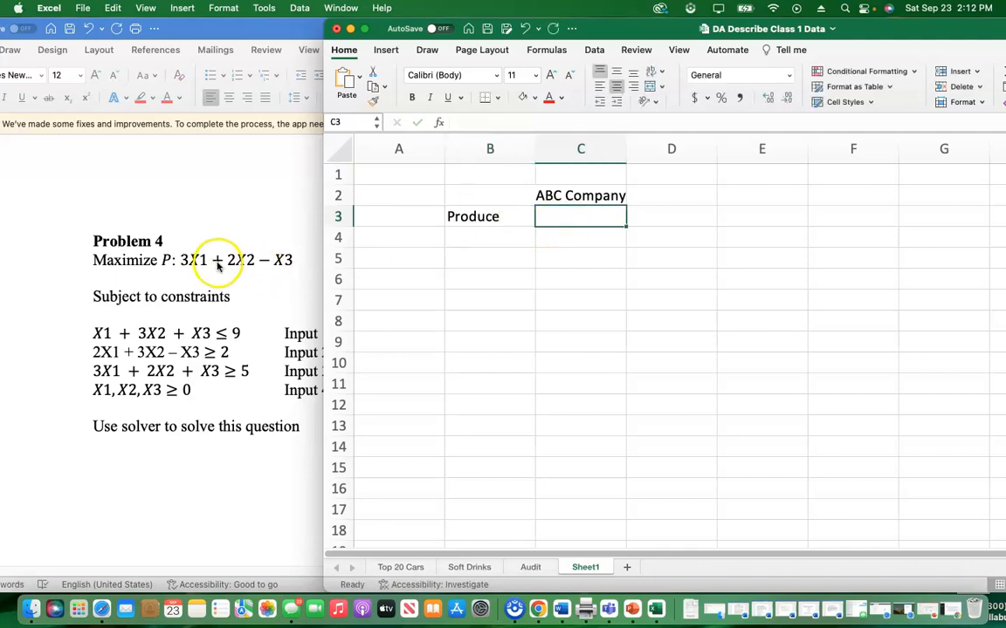
pyautogui.write('X1')
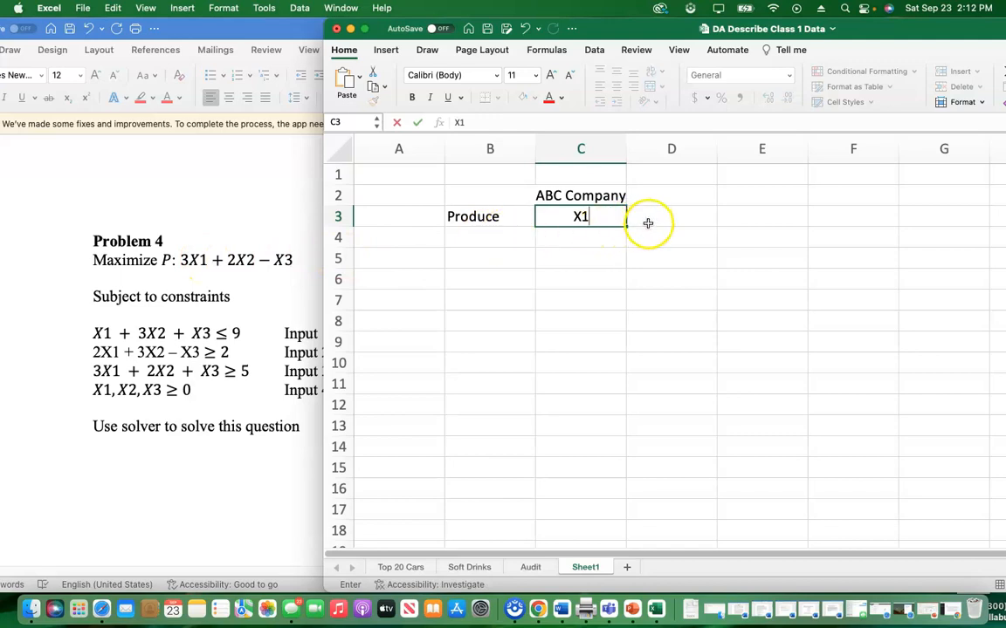
pyautogui.click(648, 224)
pyautogui.write('X2')
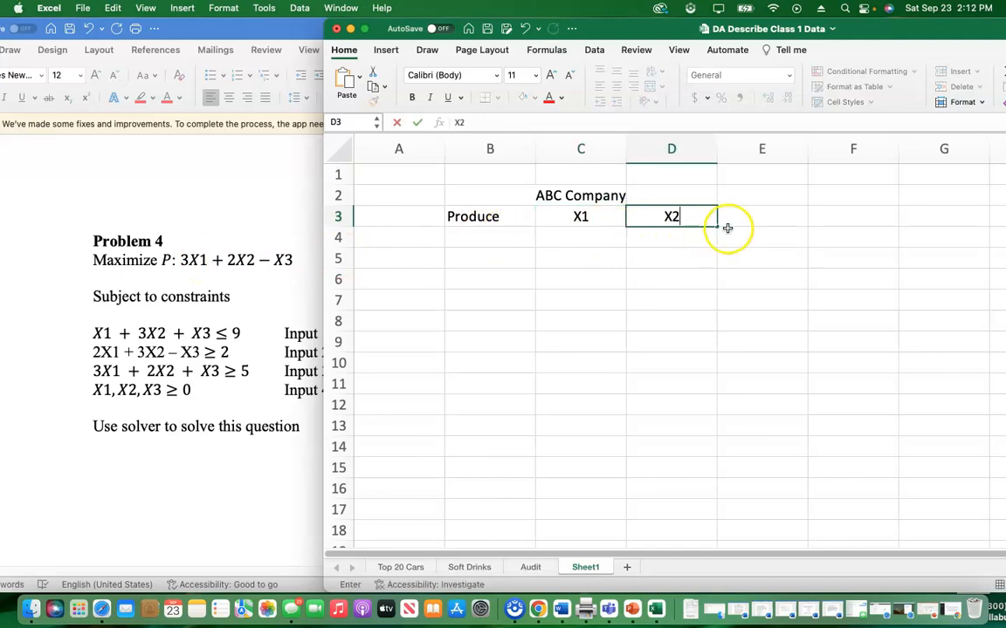
pyautogui.click(760, 217)
pyautogui.write('x3')
# Label cell B4, below Produce, as Quantity
pyautogui.click(498, 238)
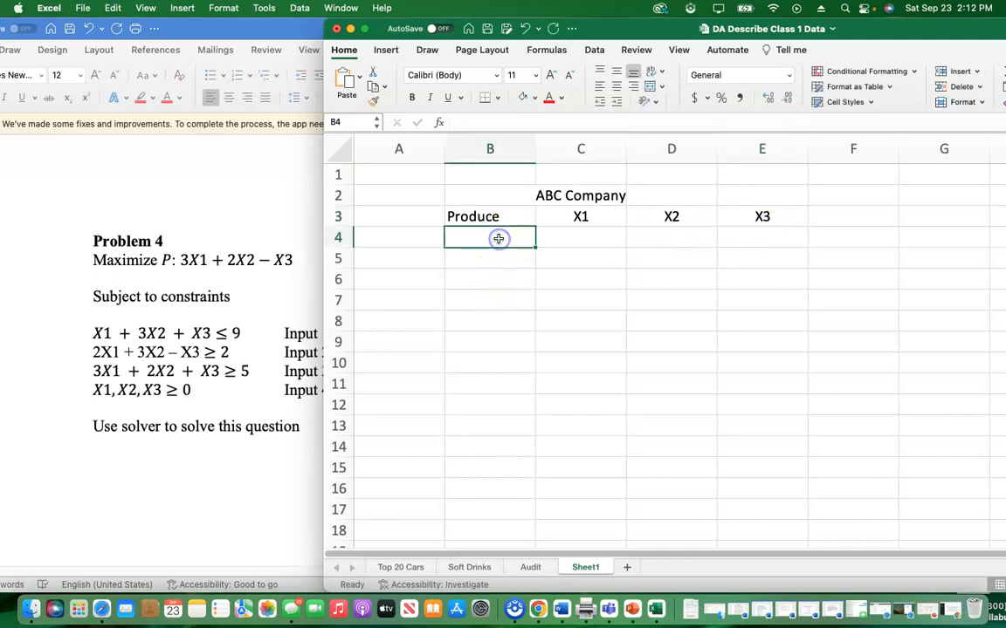
pyautogui.write('Quantyt')
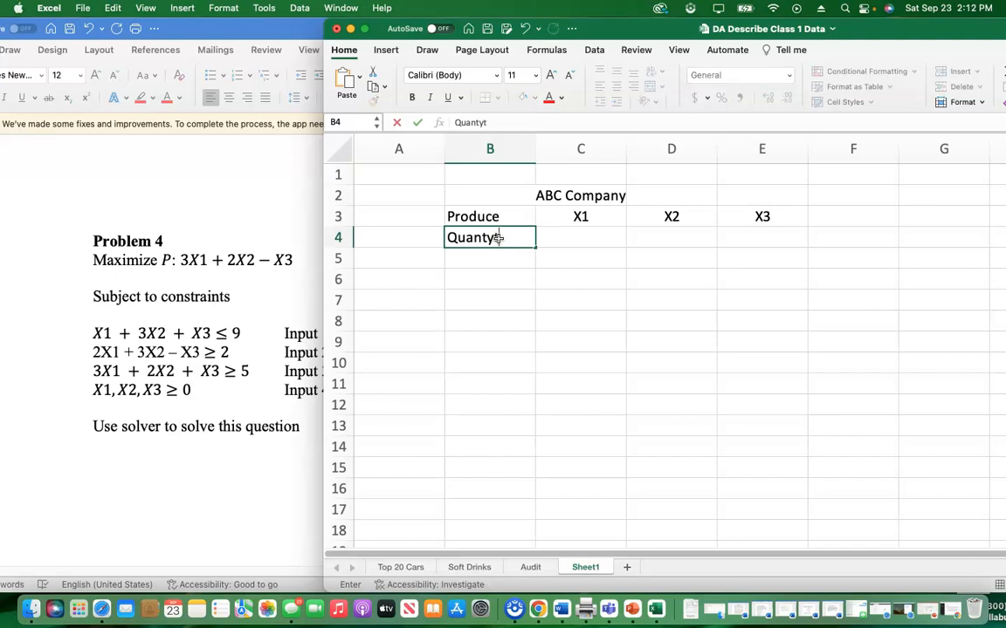
pyautogui.press('BackSpace')
pyautogui.press('BackSpace')
# Enter a starting quantity of 1 for each of X1, X2 and X3 in C4:E4
pyautogui.click(578, 235)
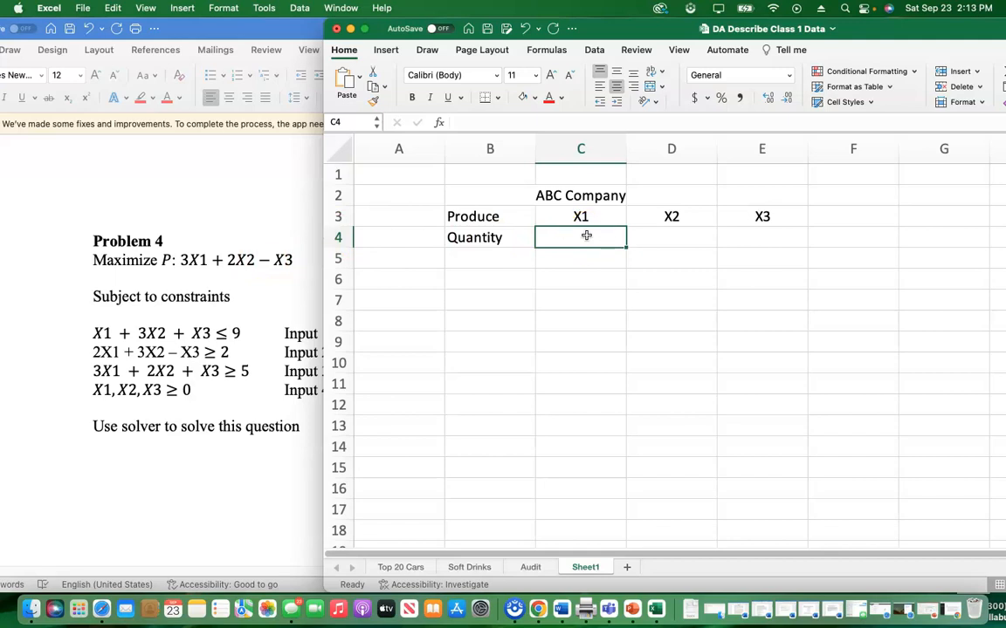
pyautogui.click(594, 239)
pyautogui.write('0')
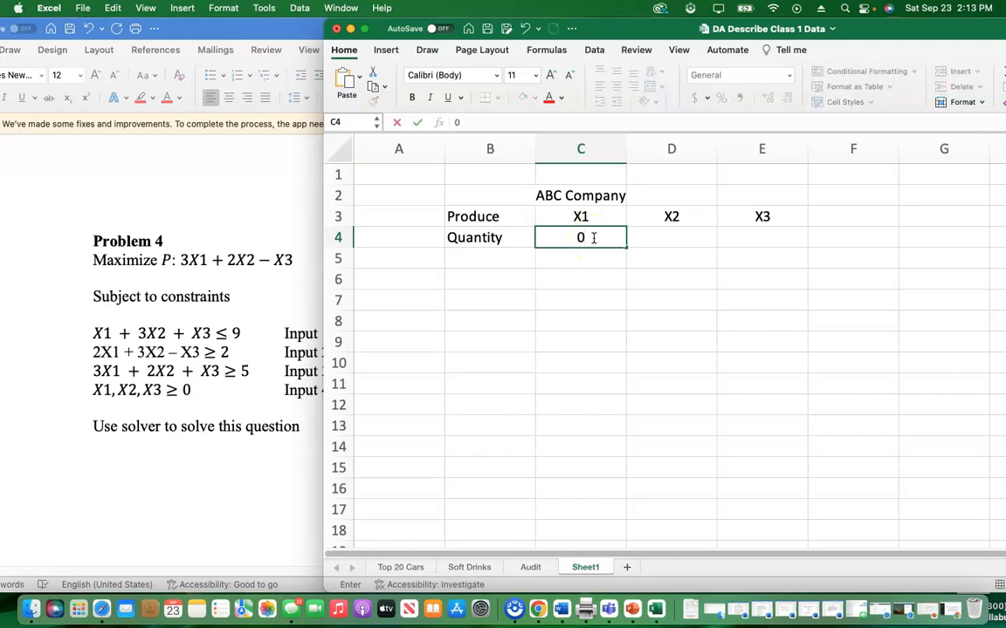
pyautogui.press('BackSpace')
pyautogui.write('1')
pyautogui.click(671, 236)
pyautogui.write('1')
pyautogui.click(771, 236)
pyautogui.write('1')
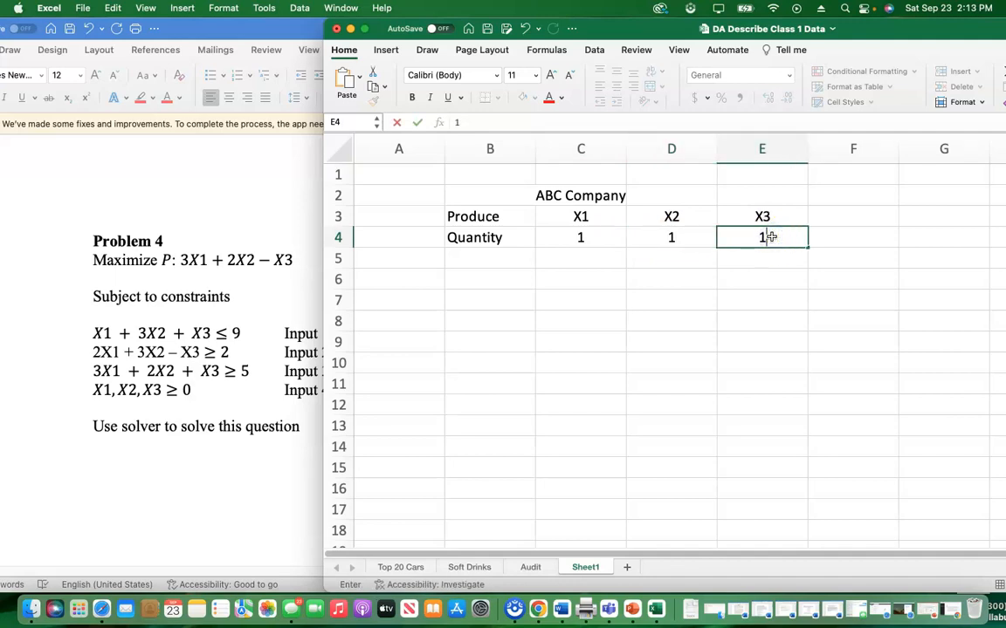
# Add the note "changing variables" in F4 beside the quantities and colour its text red
pyautogui.click(838, 238)
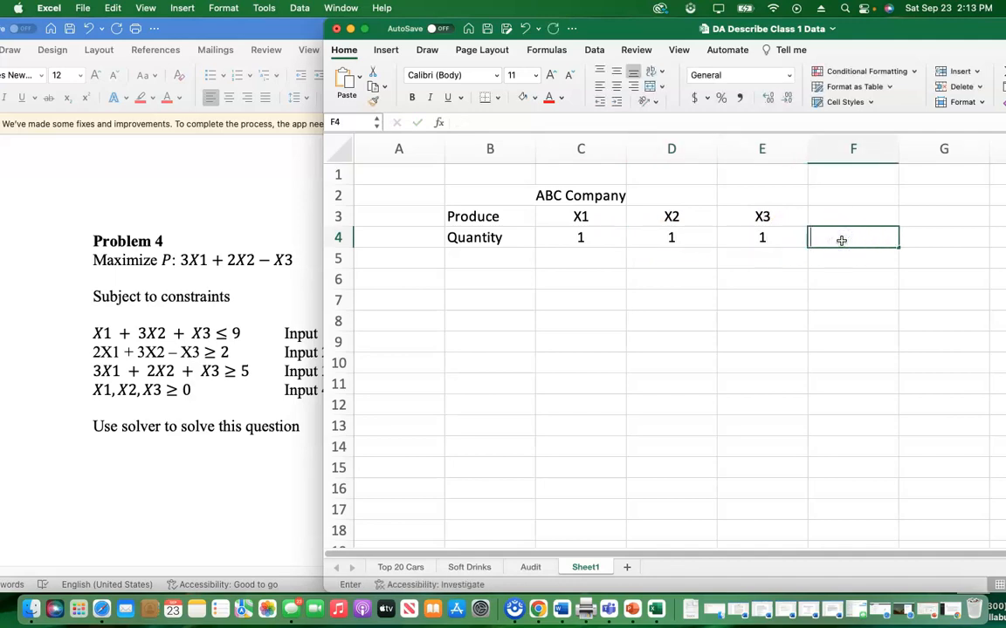
pyautogui.write('changing varia')
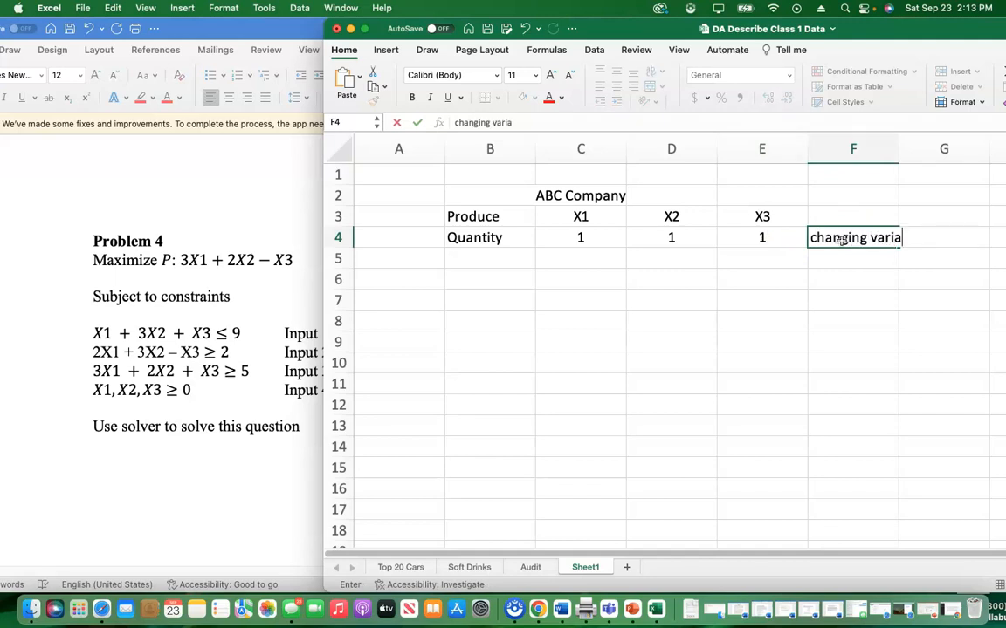
pyautogui.write('bles')
pyautogui.click(821, 318)
pyautogui.click(825, 238)
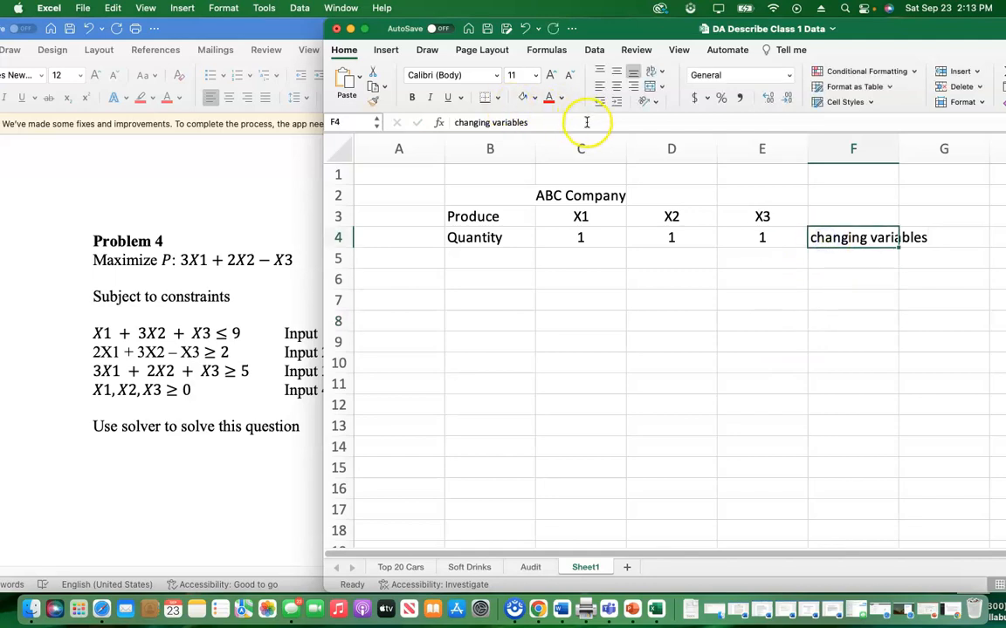
pyautogui.click(549, 97)
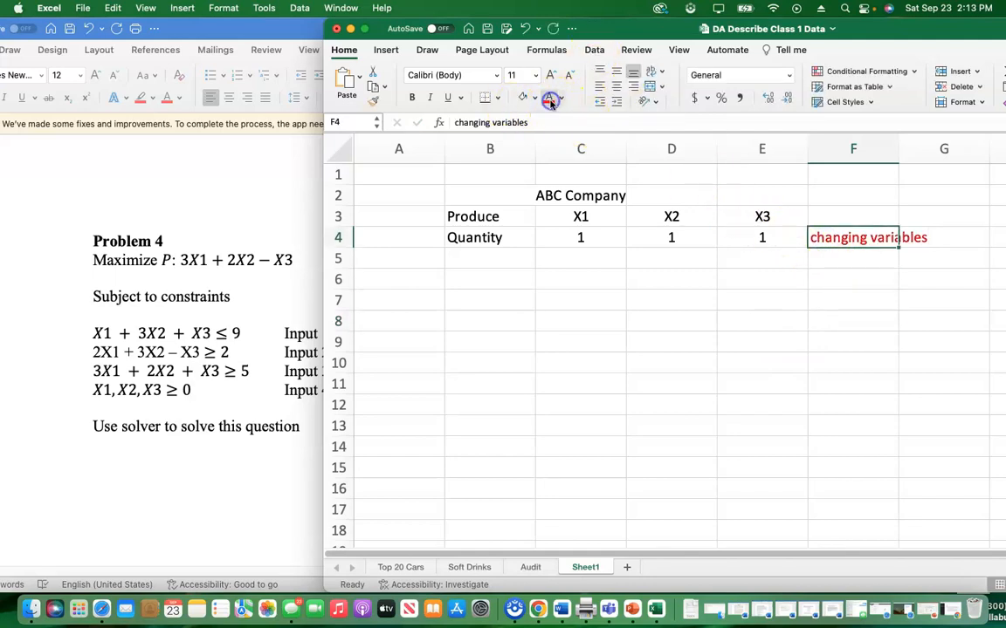
pyautogui.click(647, 290)
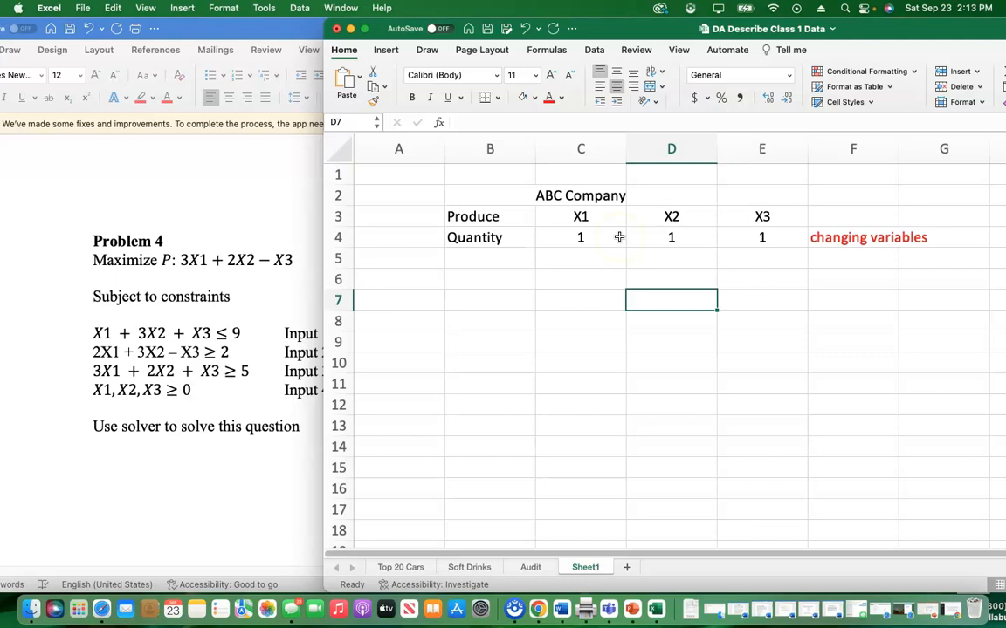
pyautogui.click(567, 236)
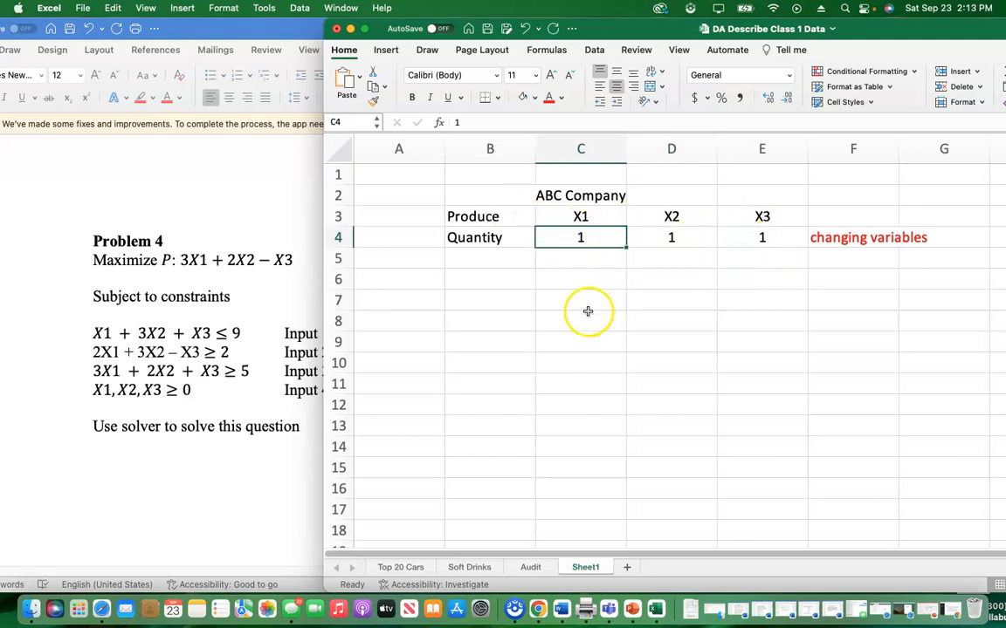
# Enter the heading Inputs in B6 and fill the labels Input 1 through Input 3 down B7:B9
pyautogui.click(494, 278)
pyautogui.write('Inputs')
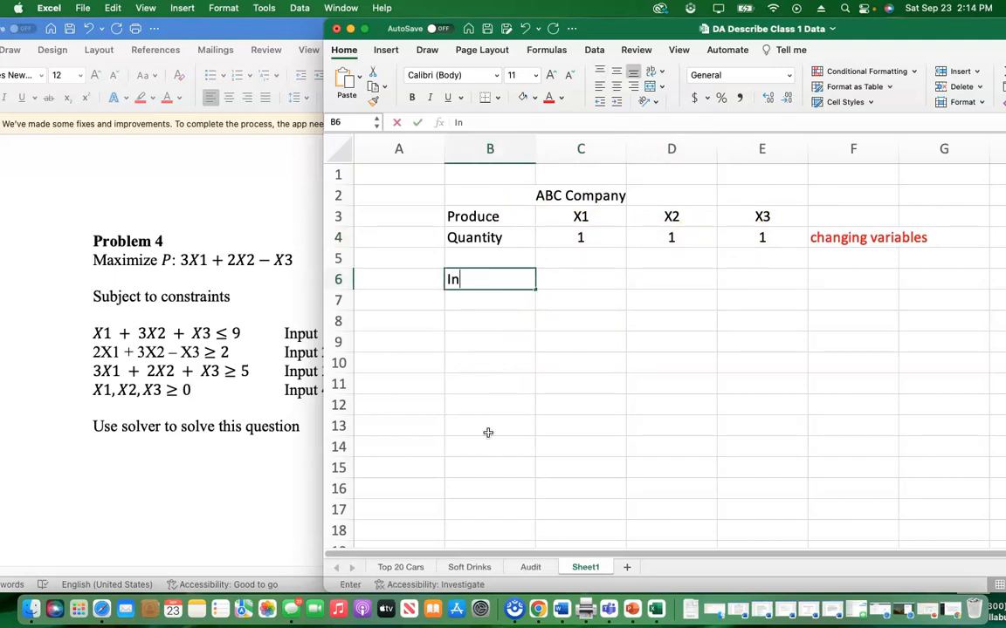
pyautogui.click(500, 386)
pyautogui.click(512, 300)
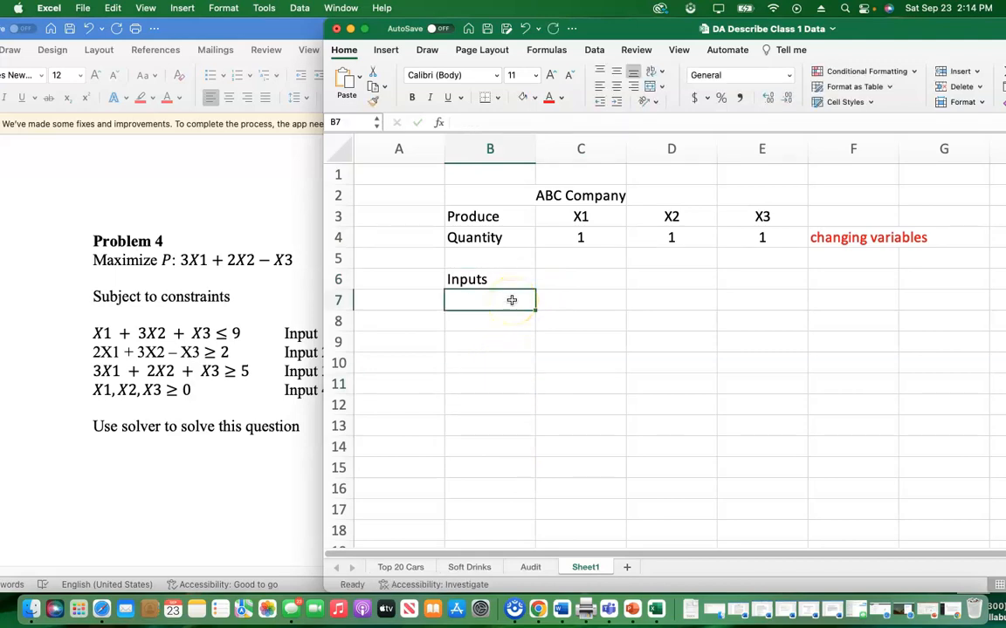
pyautogui.write('Inputs')
pyautogui.press('BackSpace')
pyautogui.write('1')
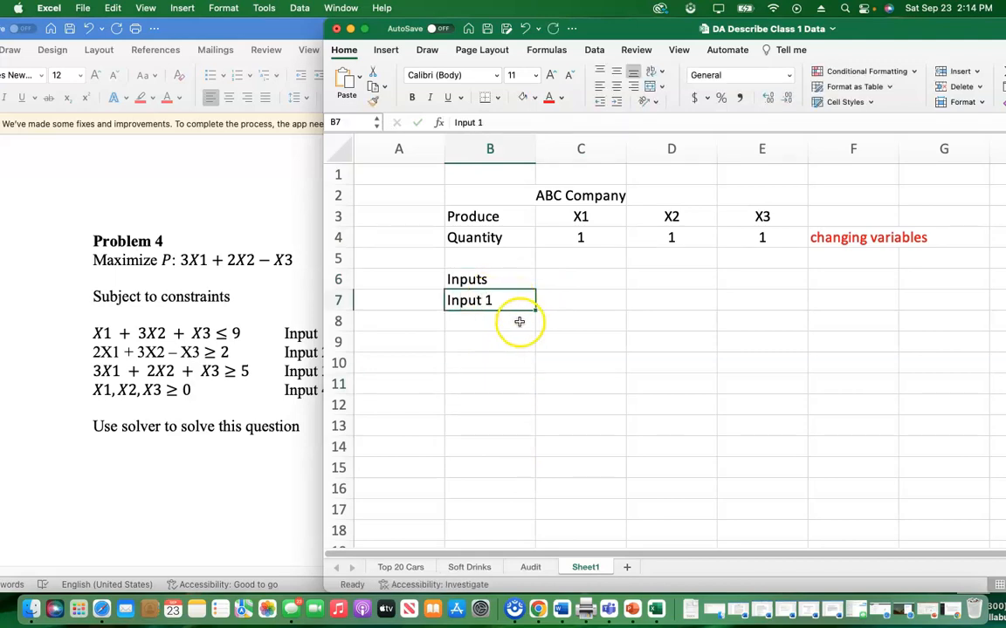
pyautogui.moveTo(534, 310); pyautogui.dragTo(529, 344)
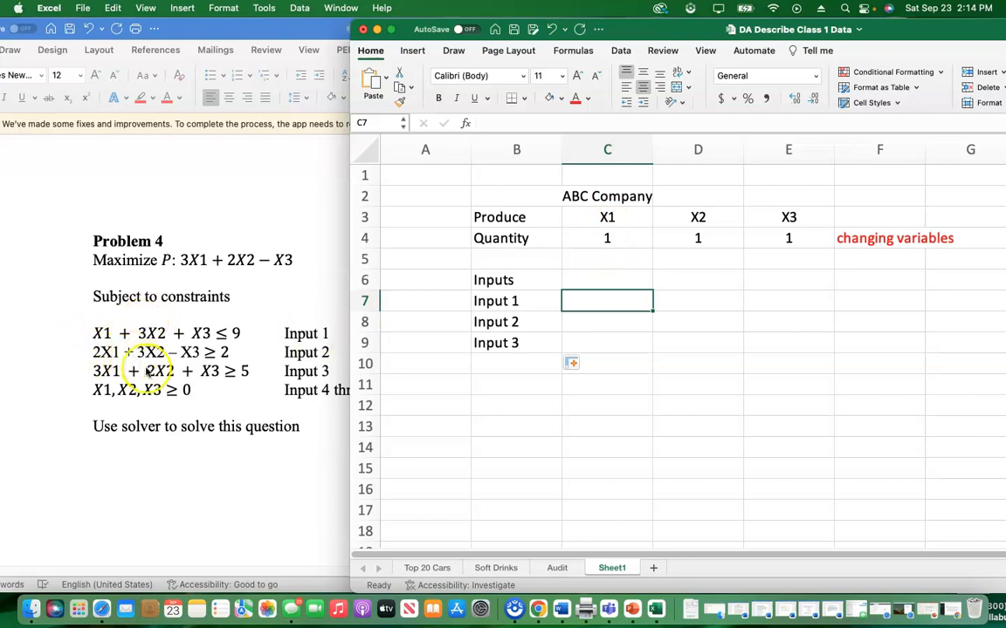
# Enter the Input 1 constraint coefficients 1, 3 and 1 for X1, X2 and X3 in C7:E7
pyautogui.write('1')
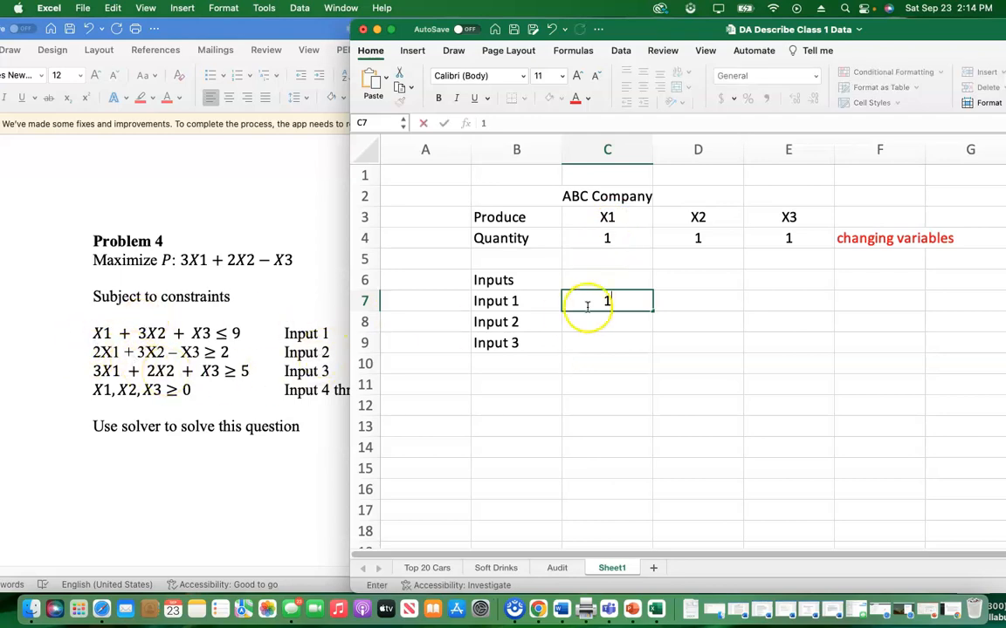
pyautogui.click(689, 300)
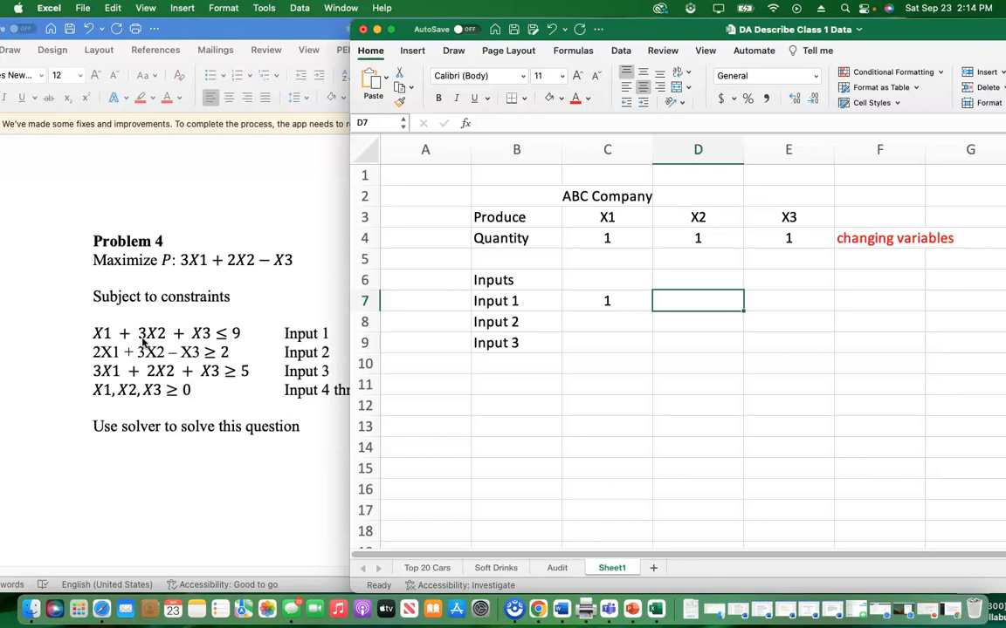
pyautogui.write('3')
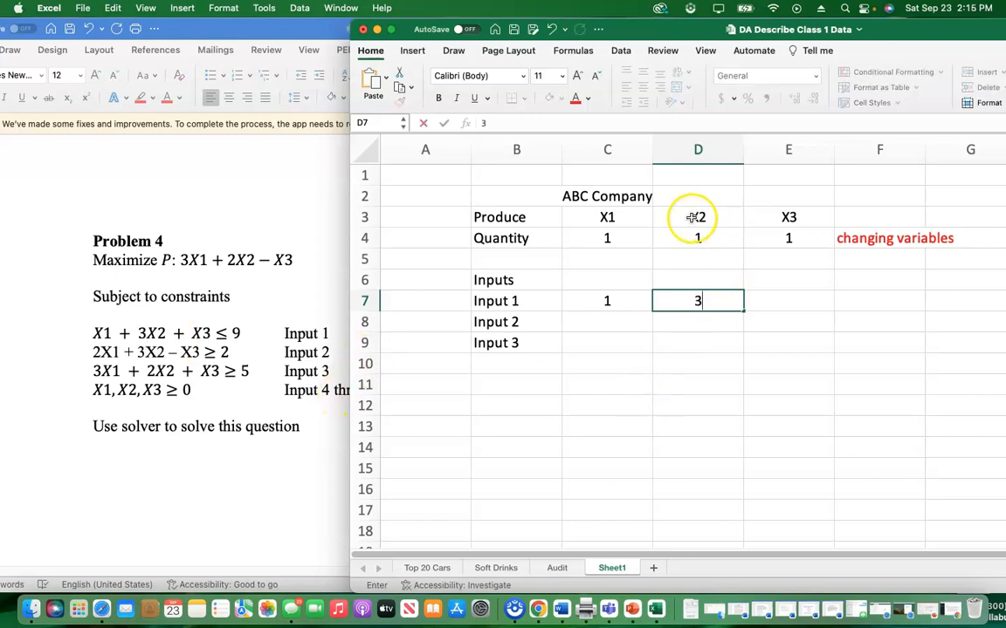
pyautogui.click(789, 301)
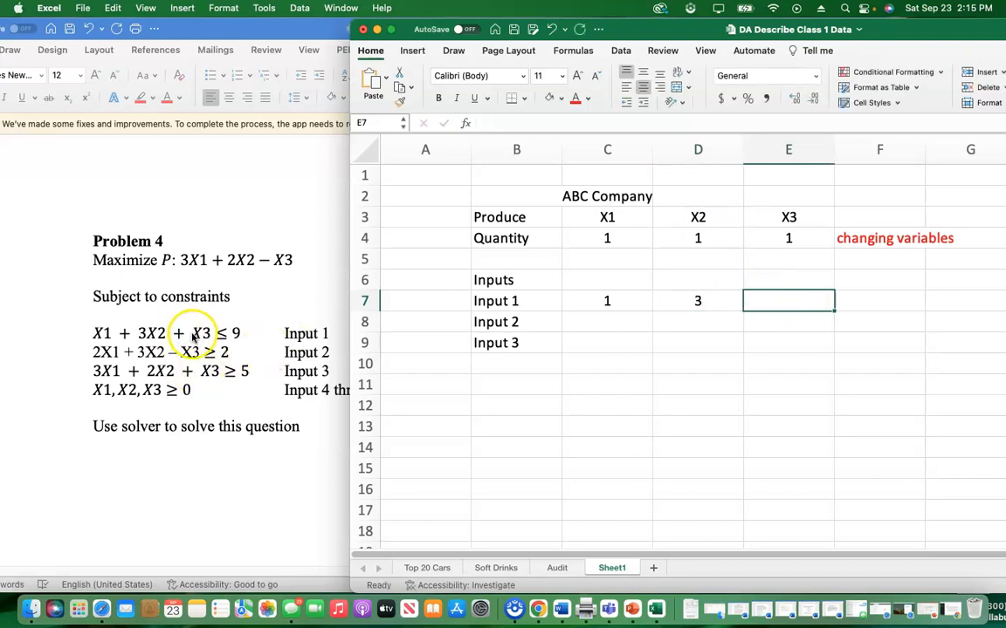
pyautogui.write('1')
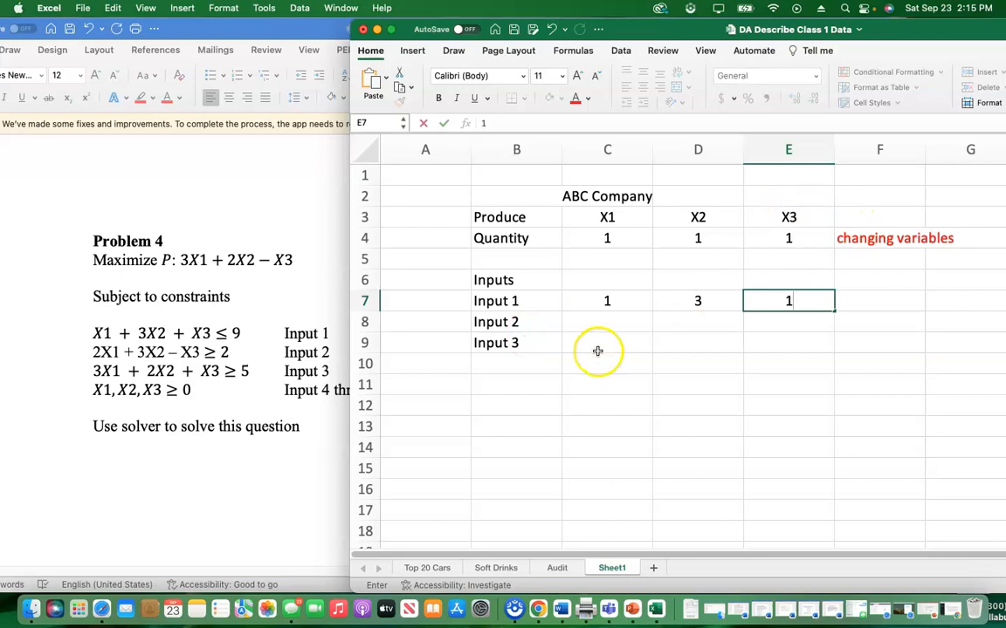
# Enter the Input 2 constraint coefficients 2, 3 and -1 for X1, X2 and X3 in C8:E8
pyautogui.click(607, 322)
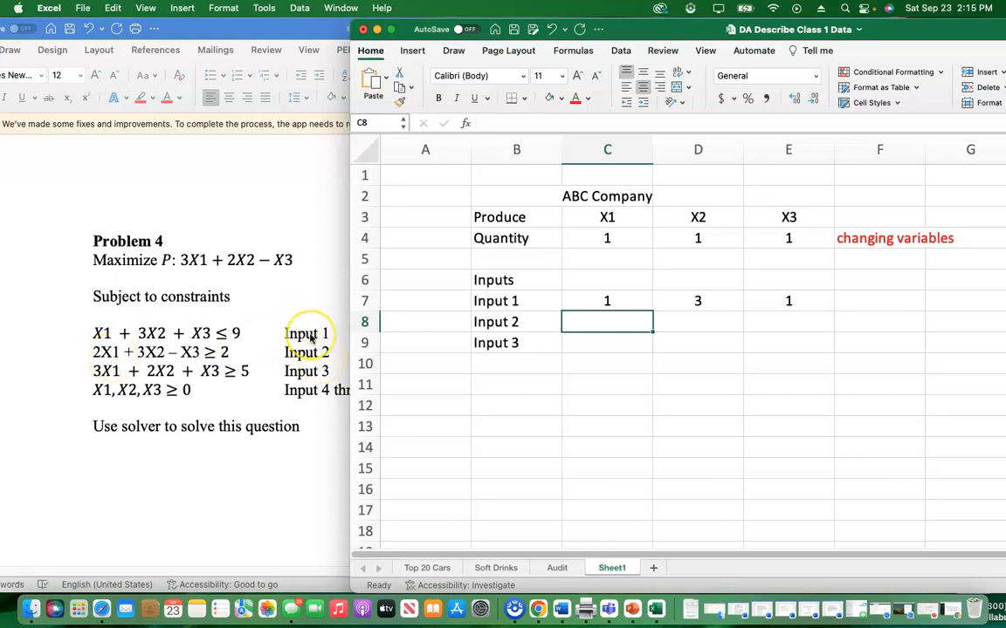
pyautogui.write('2')
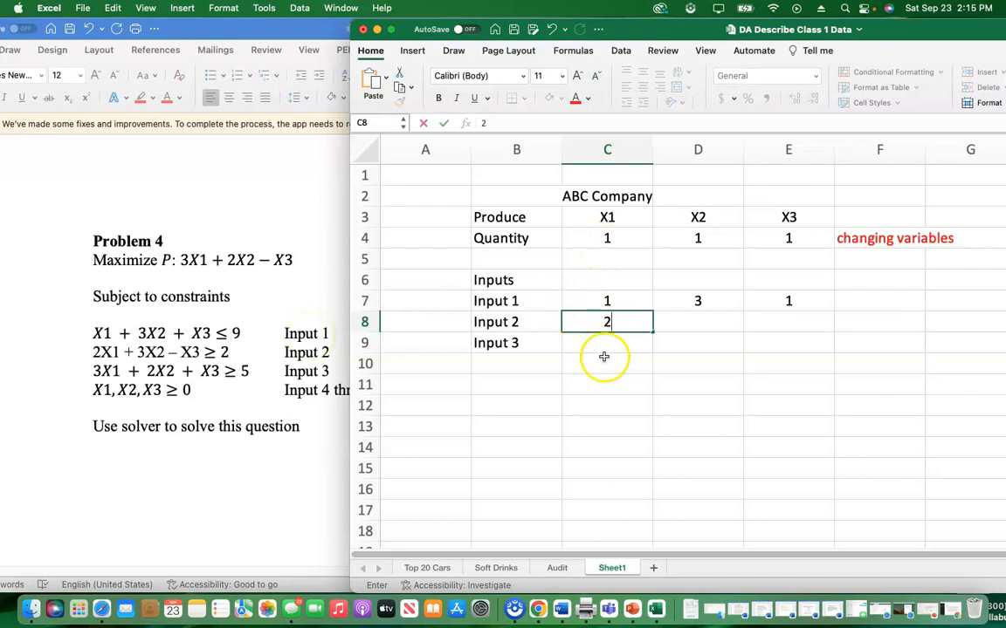
pyautogui.click(698, 322)
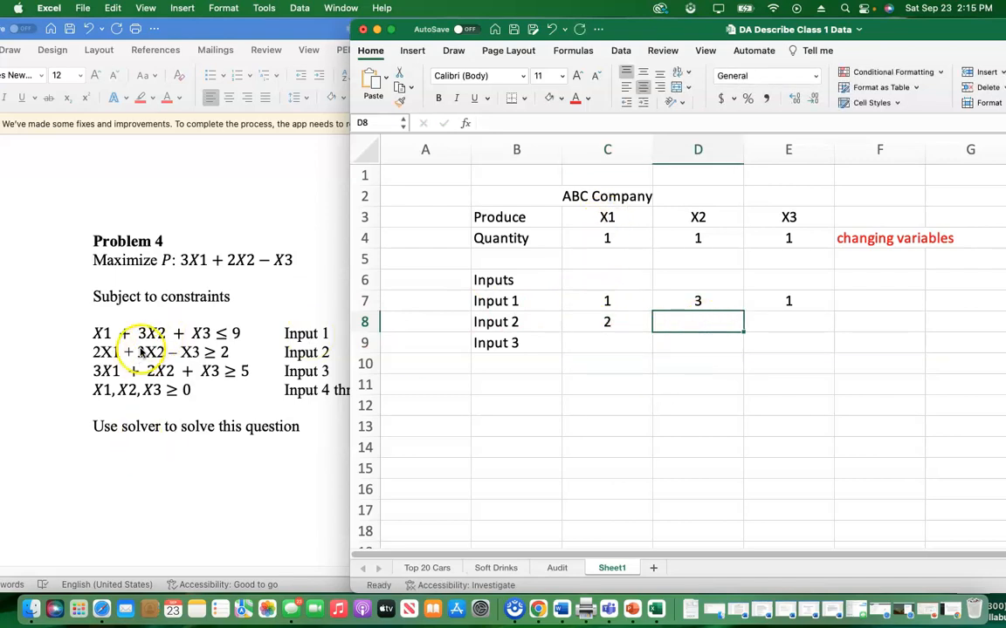
pyautogui.write('3')
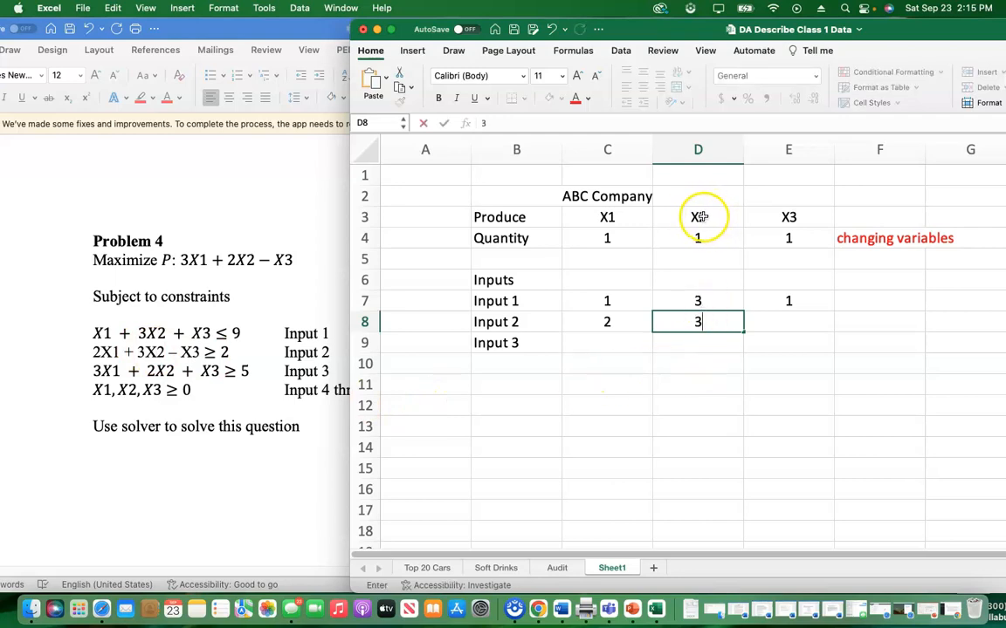
pyautogui.press('Tab')
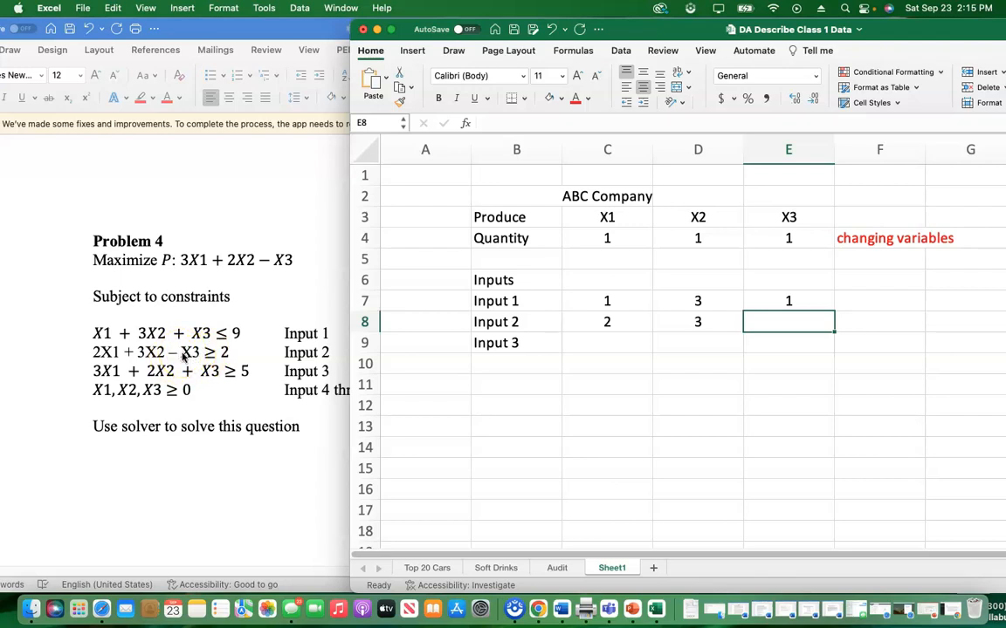
pyautogui.write('-')
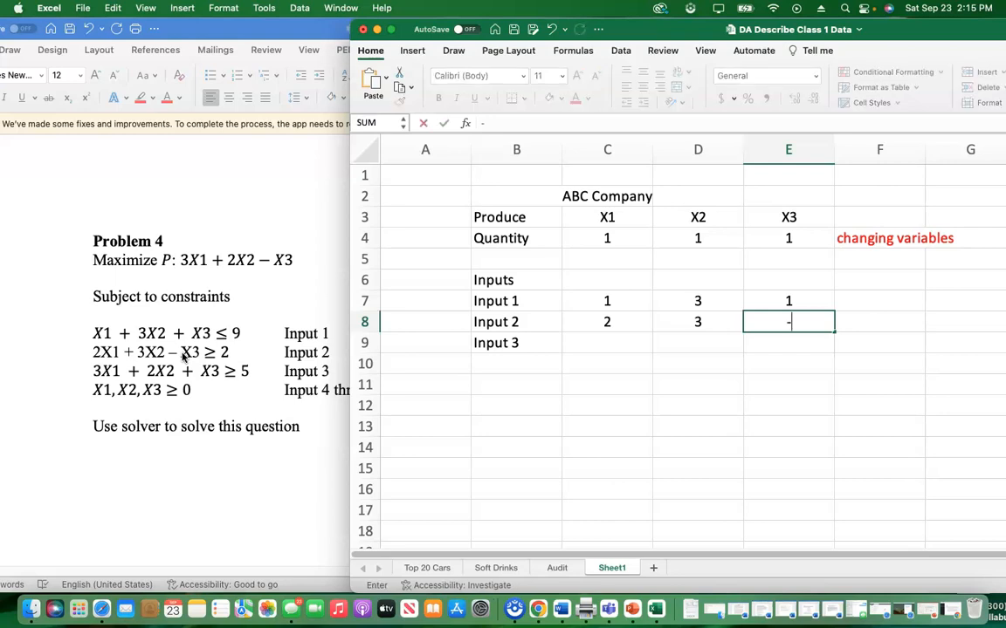
pyautogui.write('1')
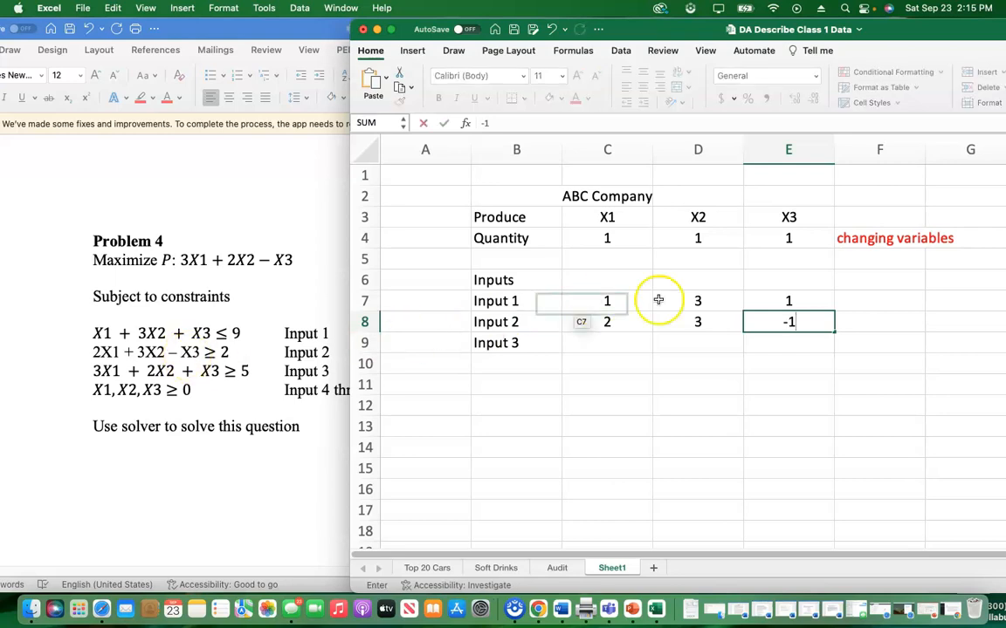
# Enter the Input 3 constraint coefficients 3, 2 and 1 for X1, X2 and X3 in C9:E9
pyautogui.click(602, 341)
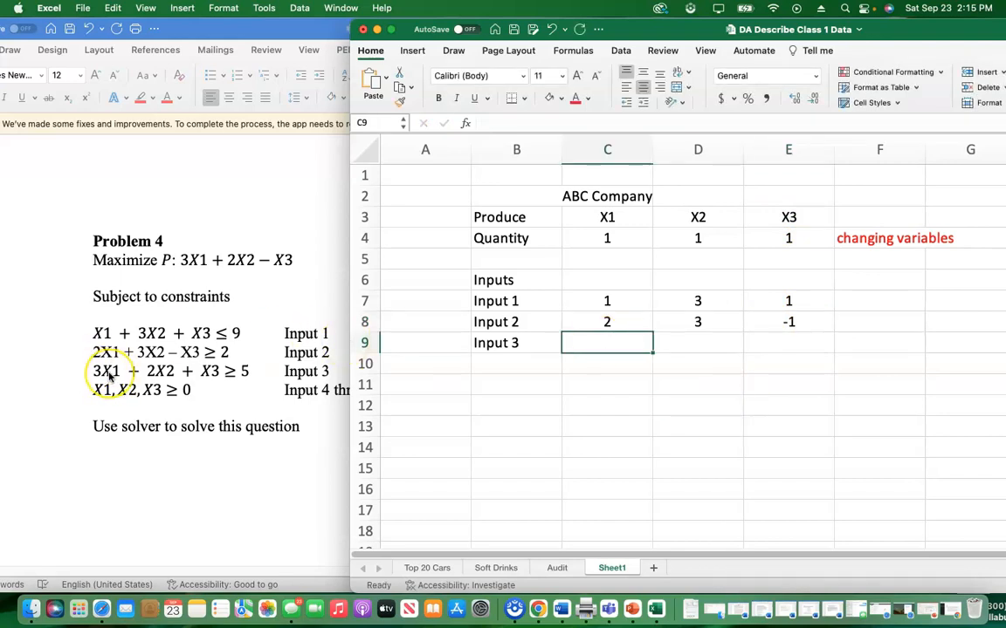
pyautogui.write('3')
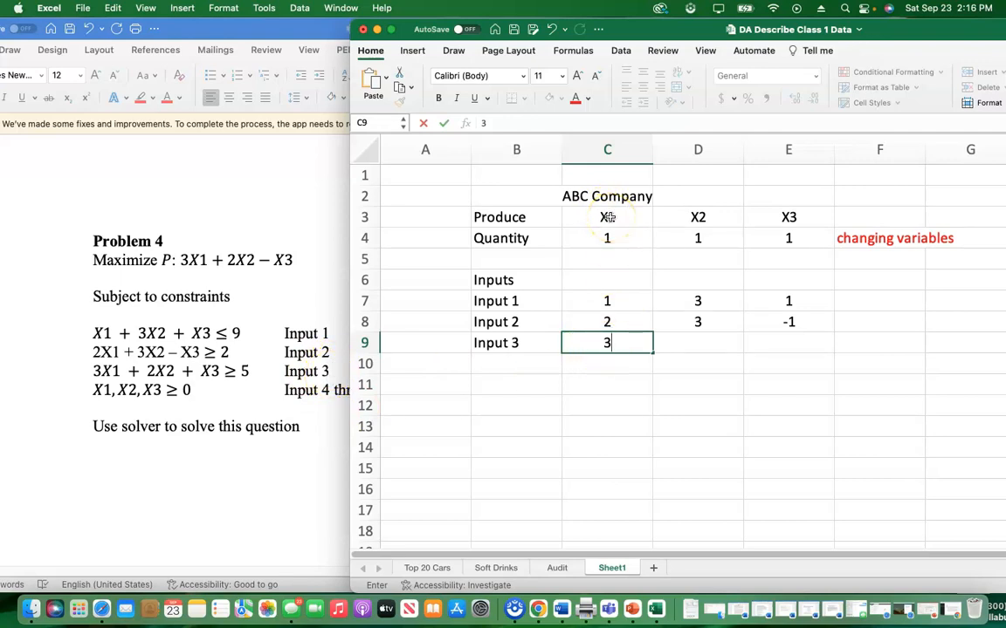
pyautogui.click(709, 343)
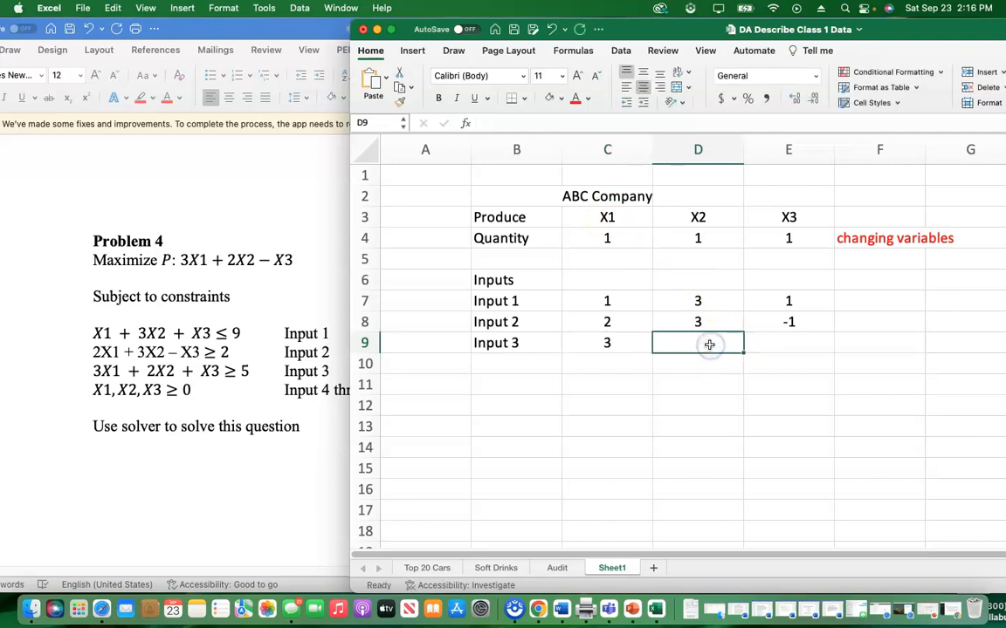
pyautogui.write('2')
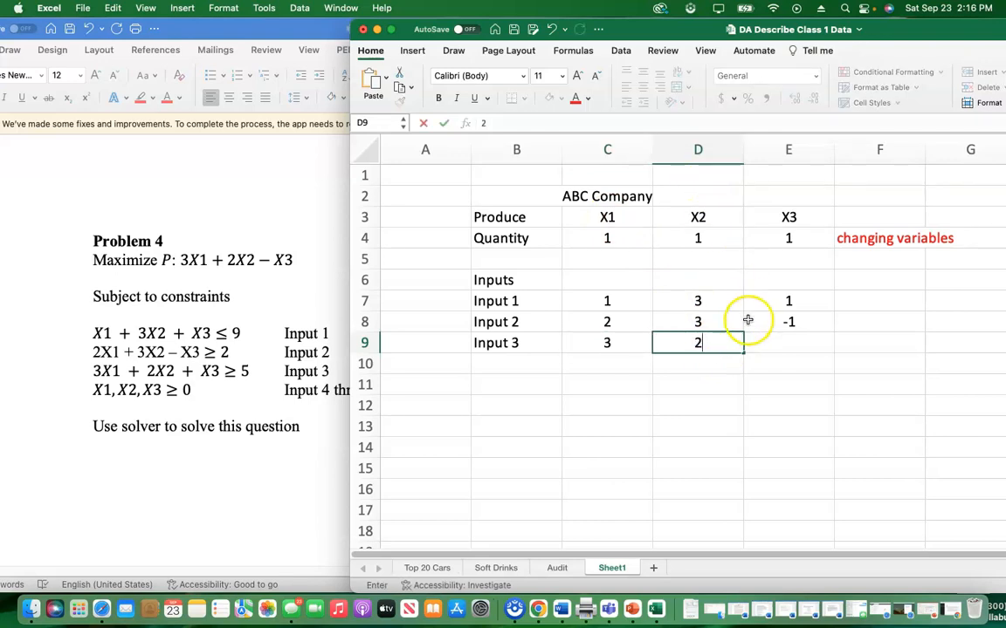
pyautogui.click(790, 347)
pyautogui.write('1')
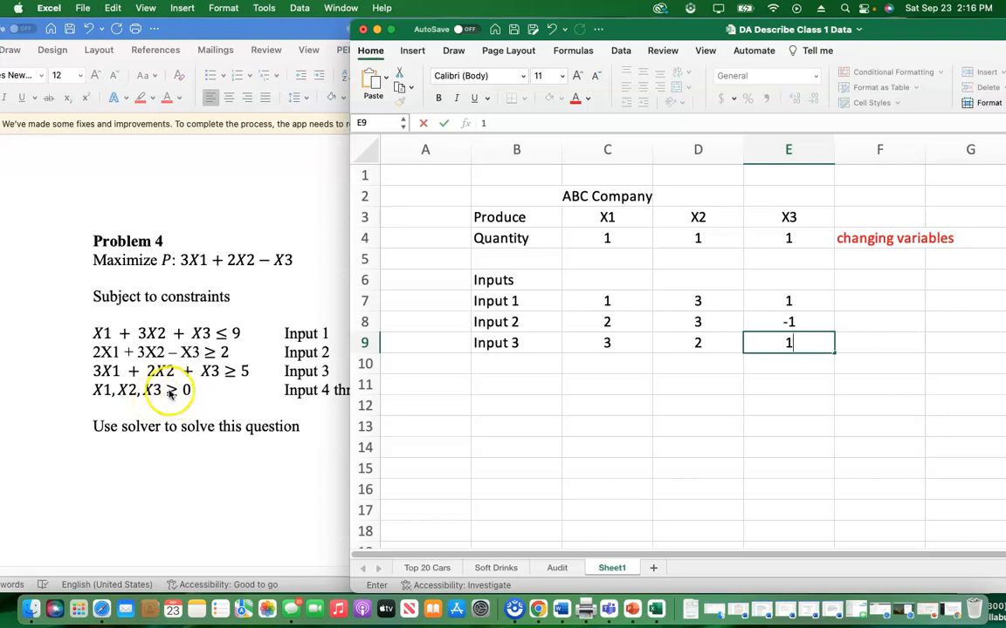
# Check the Input 4 through 6 constraints in the Word document and enter the labels X1, X2 and x3 in B10:B12
pyautogui.click(281, 400)
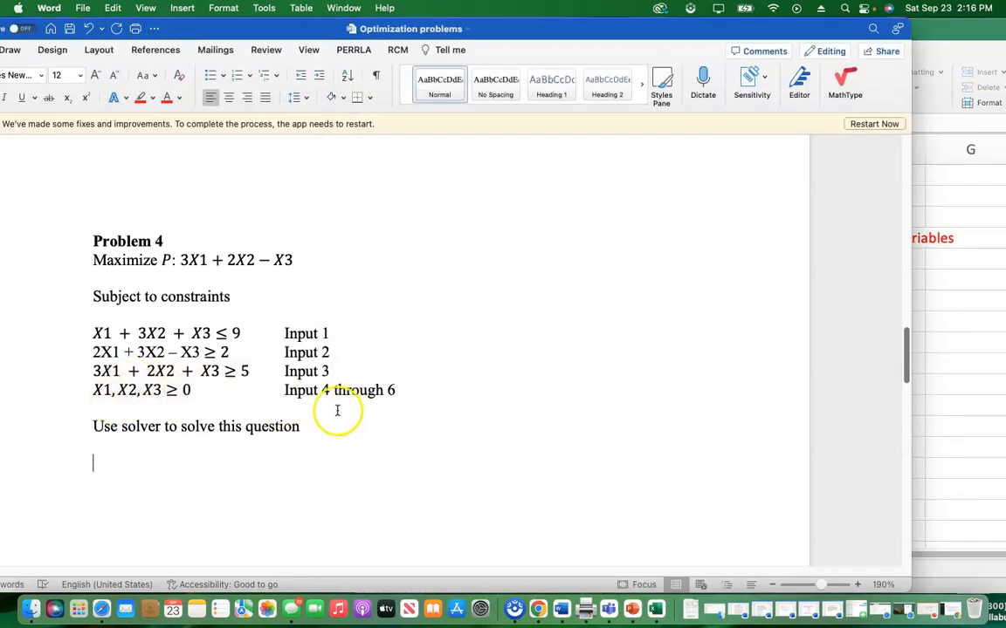
pyautogui.click(958, 444)
pyautogui.click(524, 364)
pyautogui.write('X1')
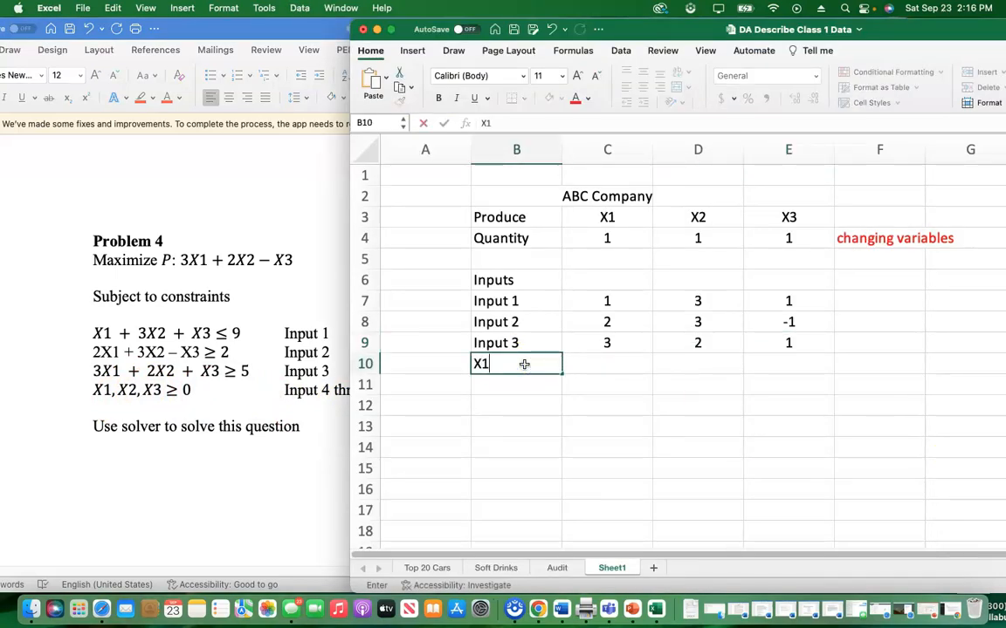
pyautogui.click(522, 386)
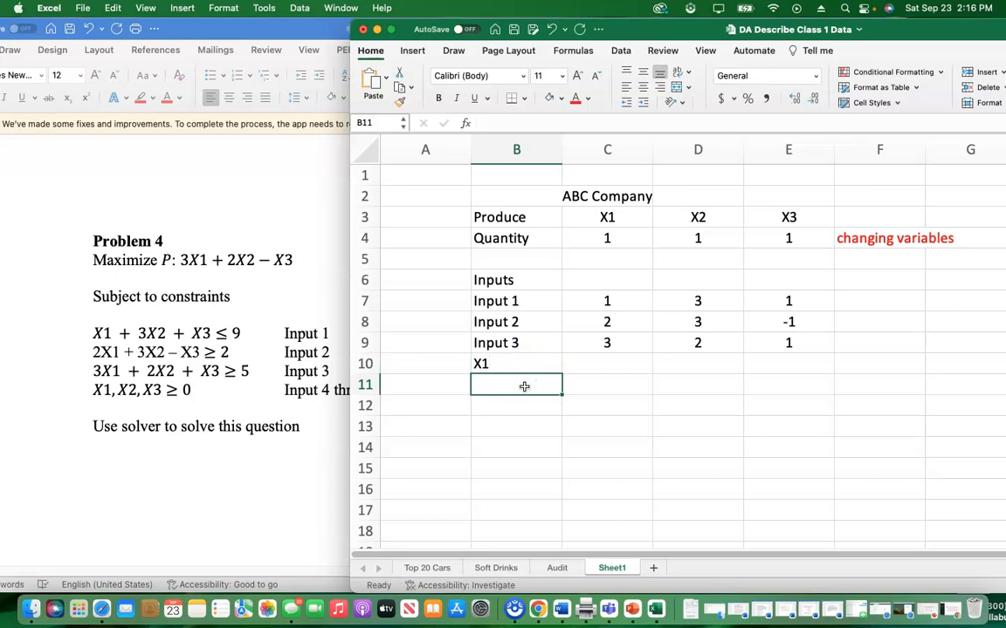
pyautogui.write('X2')
pyautogui.click(516, 404)
pyautogui.write('x')
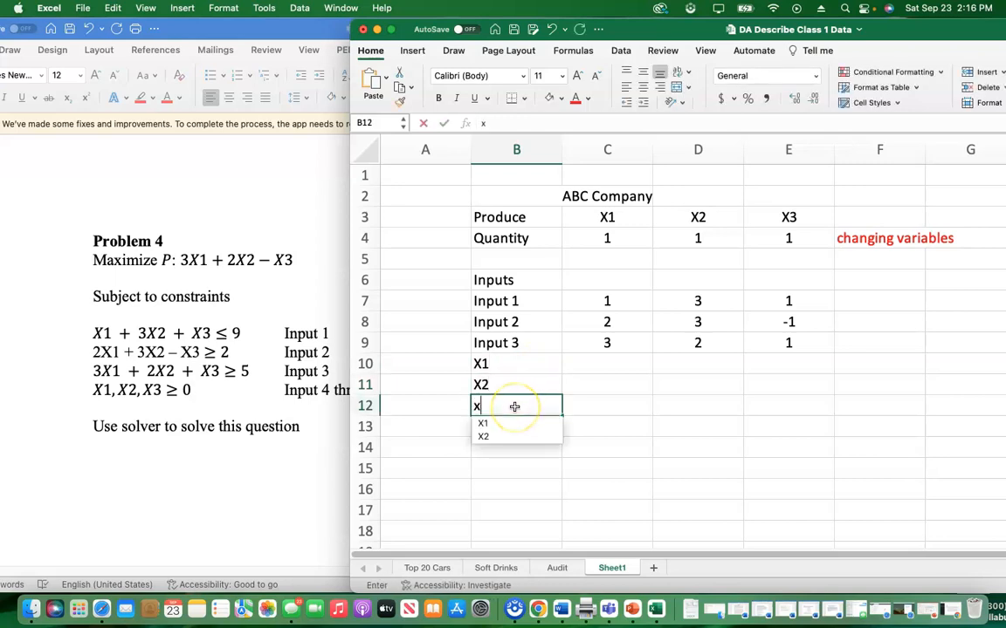
pyautogui.write('3')
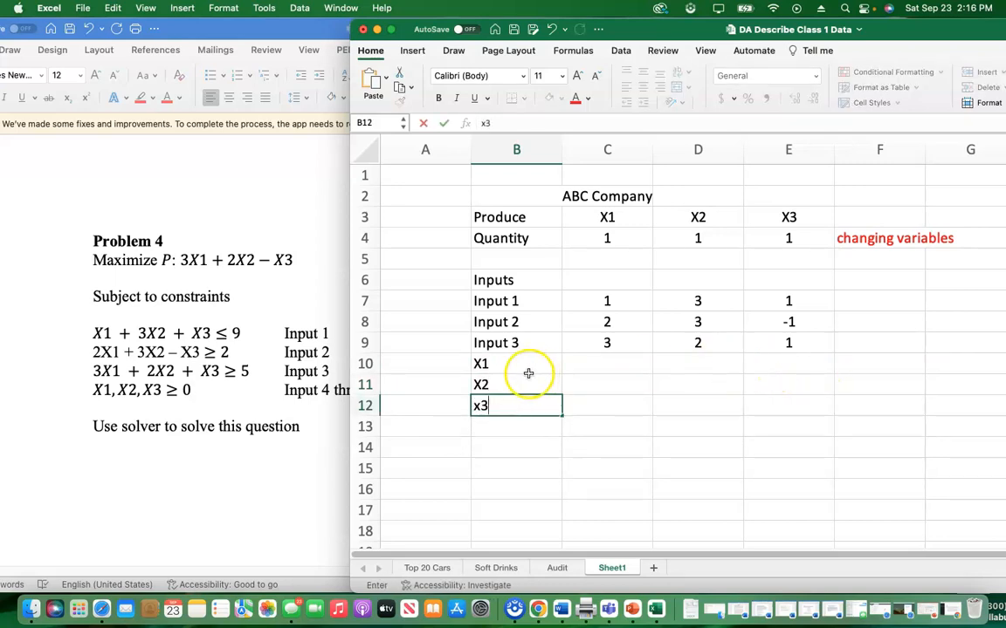
pyautogui.click(493, 446)
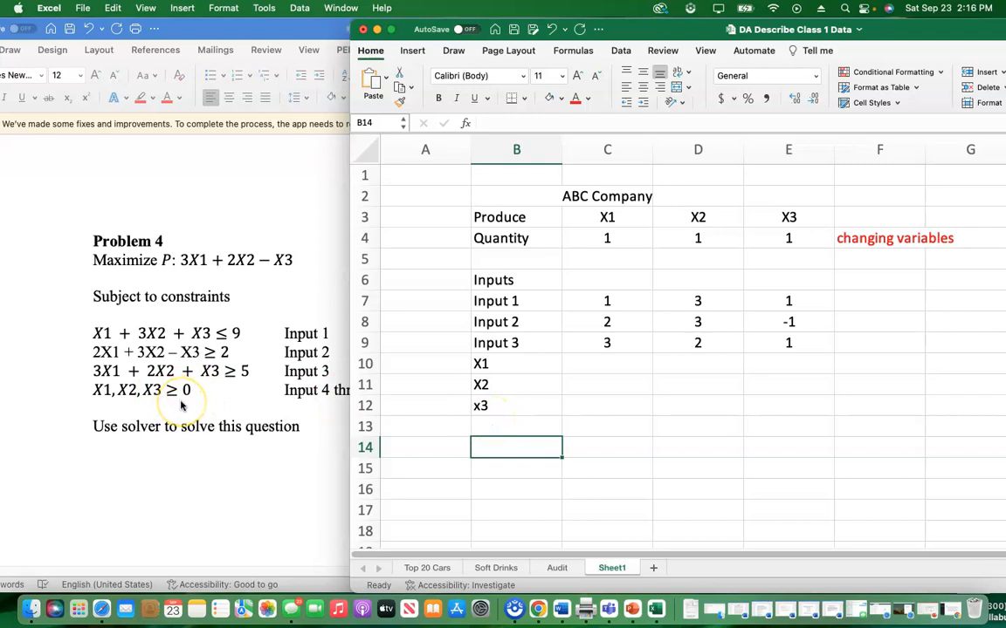
# Enter the heading "used resources" in F6 and widen column F to fit it
pyautogui.click(873, 277)
pyautogui.write('used resources')
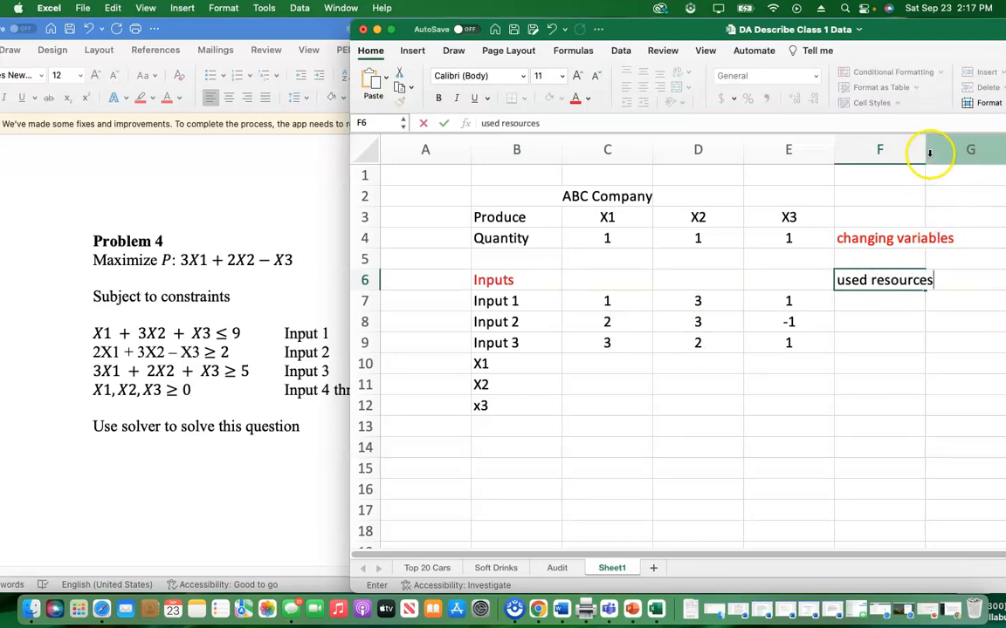
pyautogui.doubleClick(632, 31)
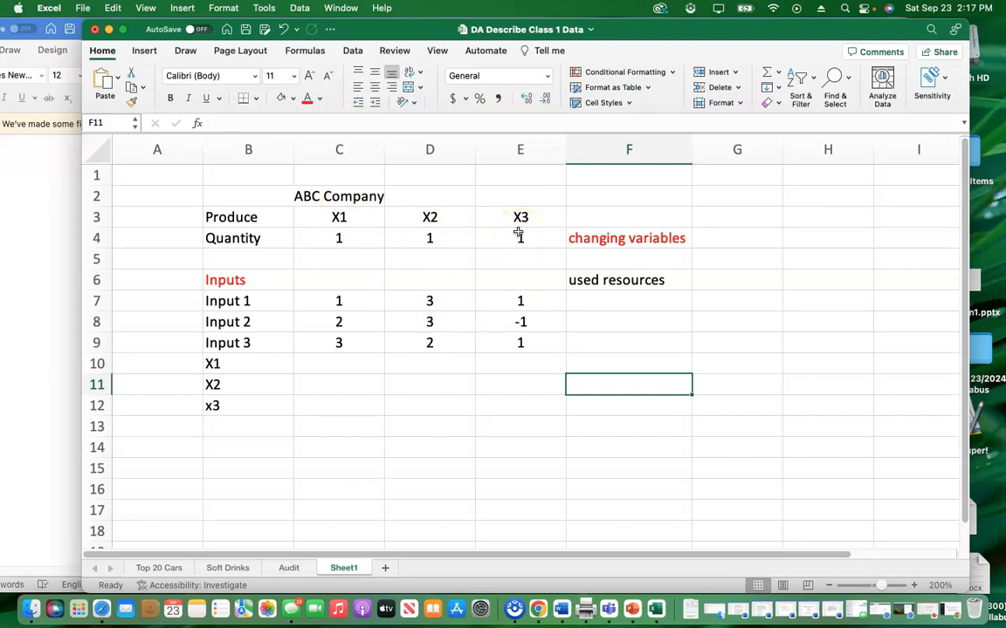
# Set the X1 quantity in C4 to 10
pyautogui.click(602, 303)
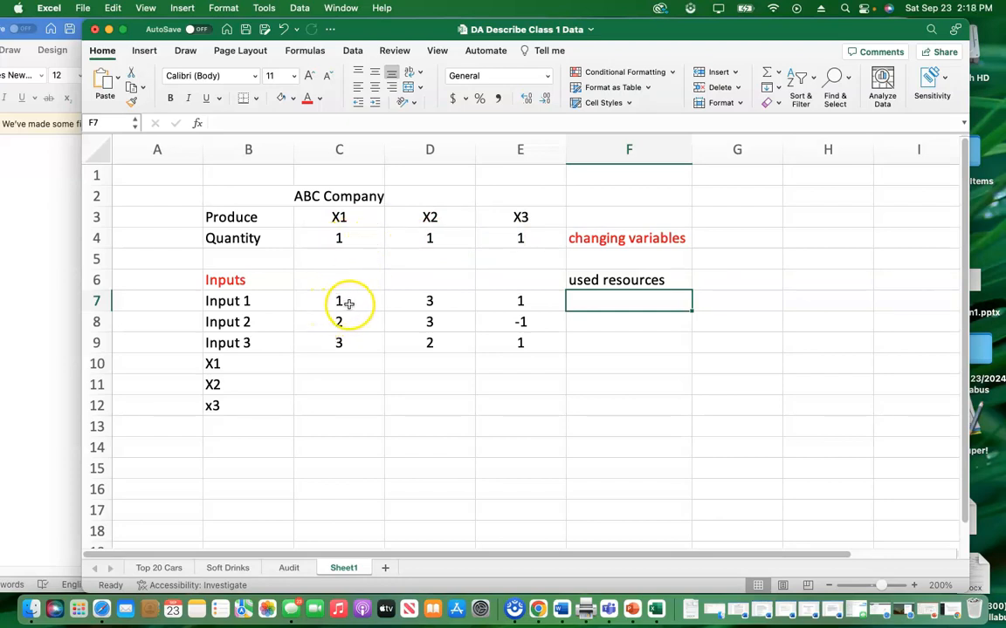
pyautogui.click(344, 238)
pyautogui.write('10')
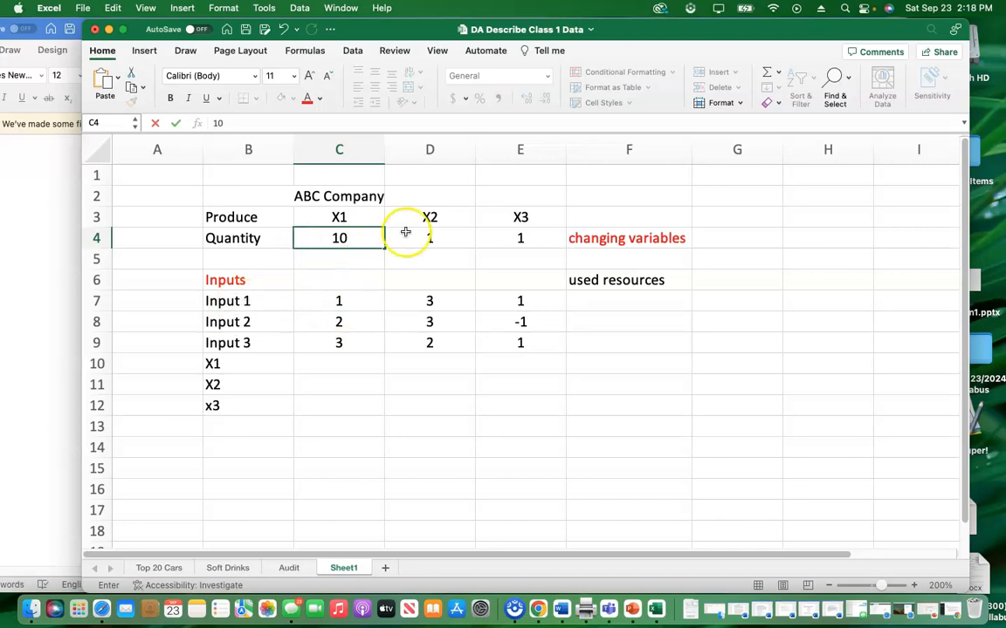
# Calculate the used resources for Input 1 in F7 with the formula =SUMPRODUCT(C7:E7,C4:E4)
pyautogui.click(600, 300)
pyautogui.write('=')
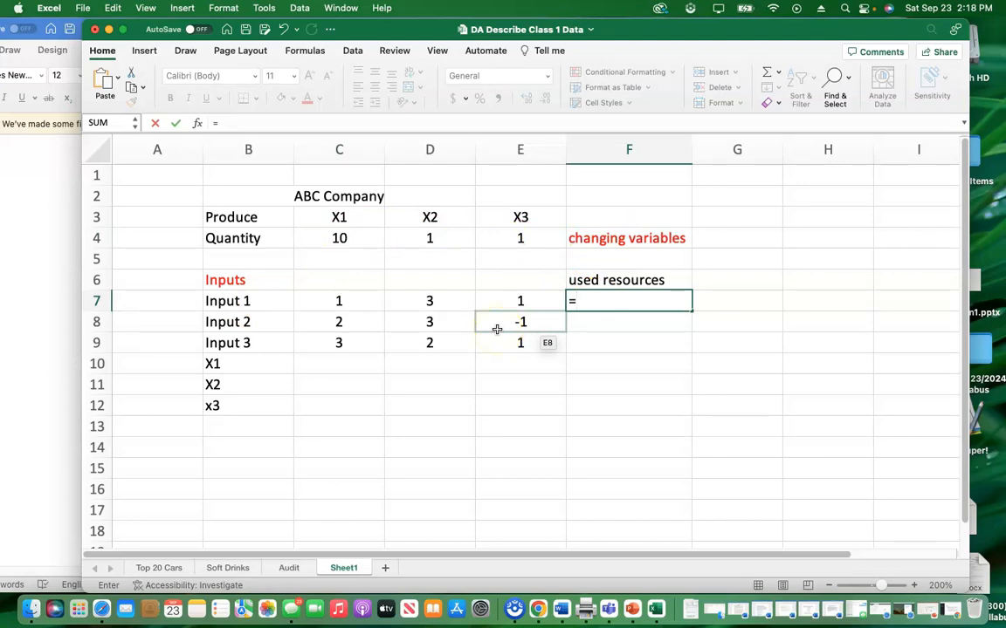
pyautogui.write('sumpr')
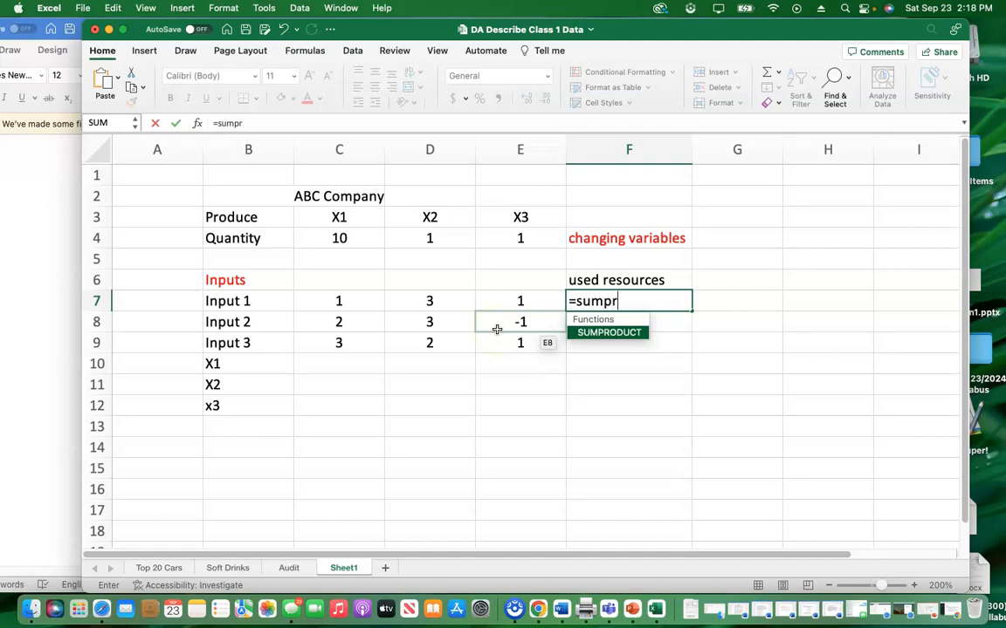
pyautogui.write('oduct')
pyautogui.doubleClick(614, 333)
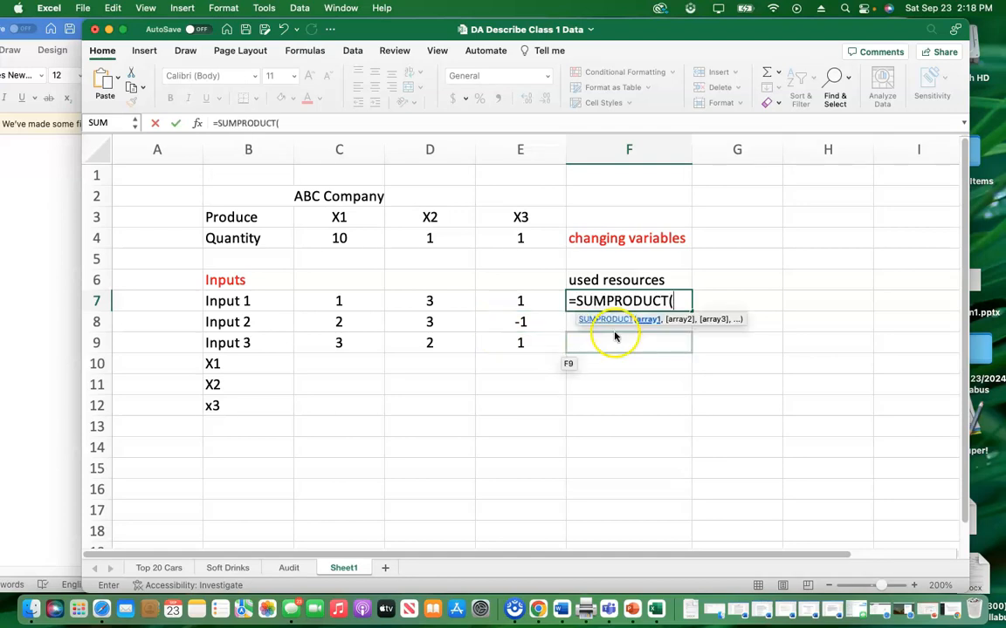
pyautogui.moveTo(325, 302); pyautogui.dragTo(515, 294)
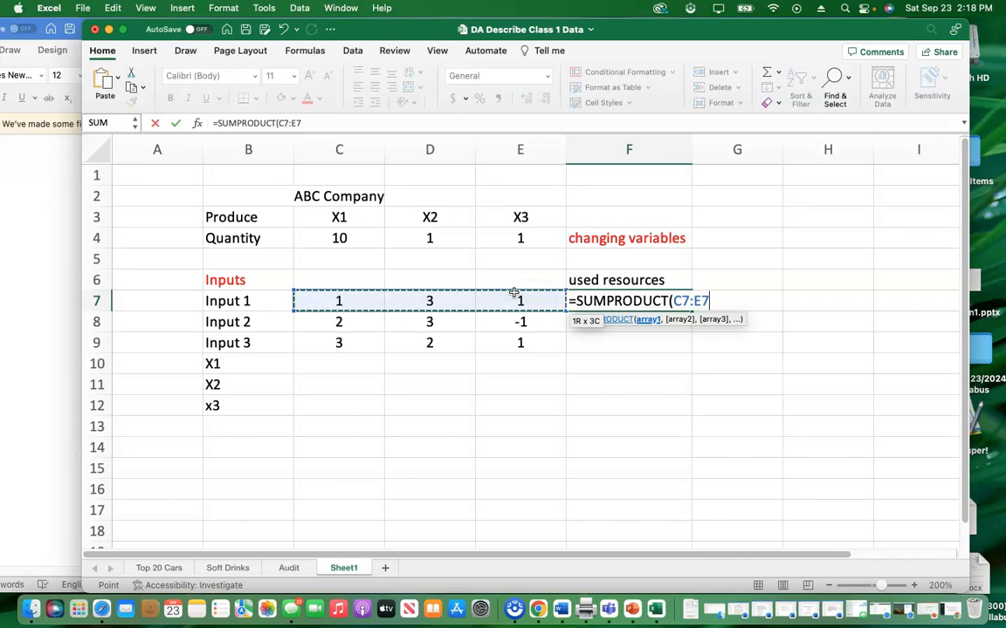
pyautogui.write(',')
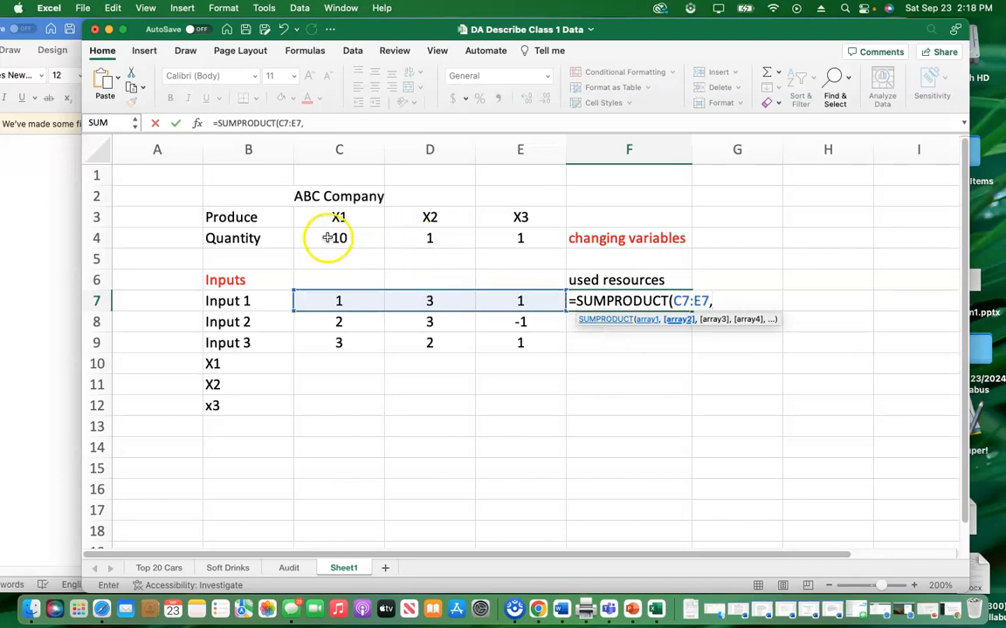
pyautogui.moveTo(327, 237); pyautogui.dragTo(493, 244)
pyautogui.write(')')
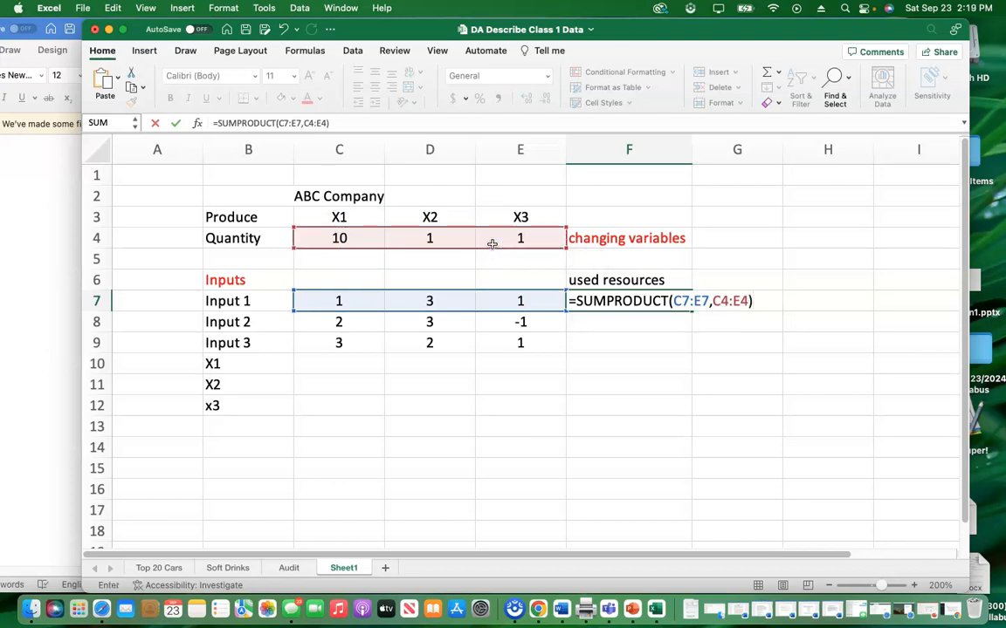
pyautogui.press('Return')
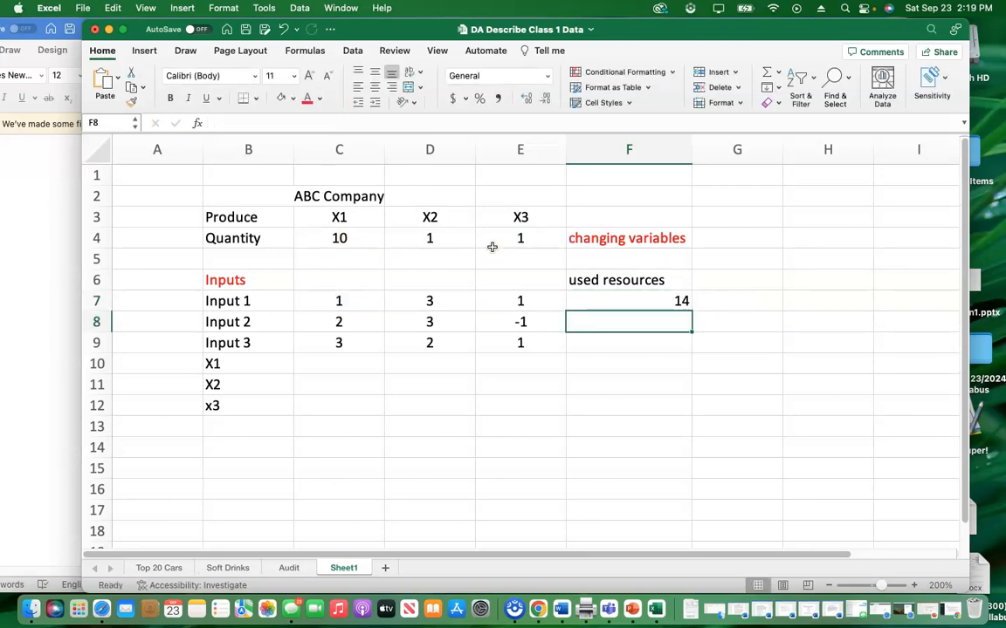
# Make the quantity range absolute in the Input 1 used-resources formula in F7, giving =SUMPRODUCT(C7:E7,$C$4:$E$4)
pyautogui.press('Up')
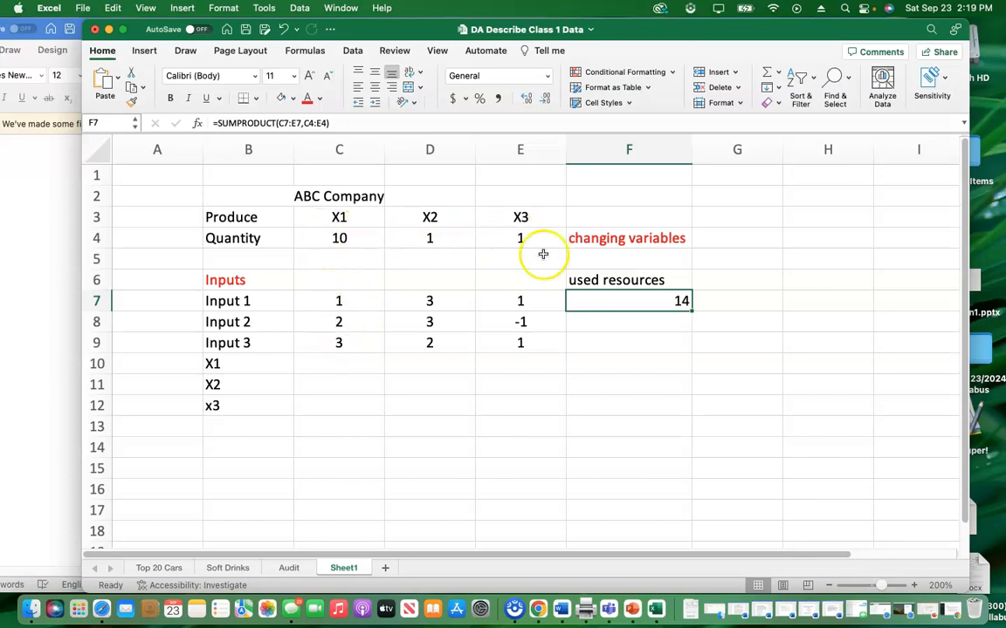
pyautogui.click(671, 323)
pyautogui.click(679, 300)
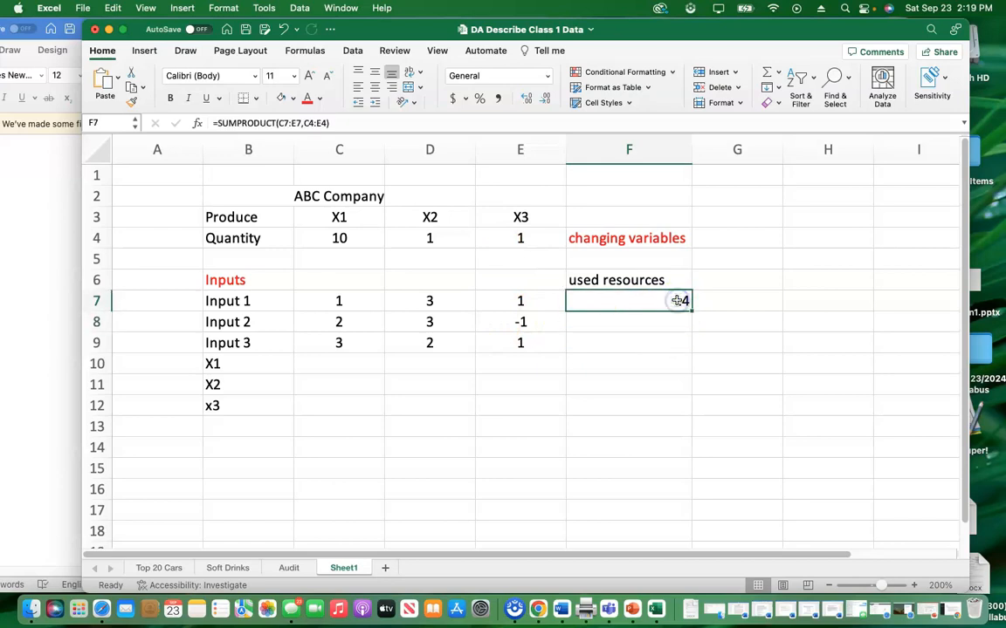
pyautogui.doubleClick(669, 301)
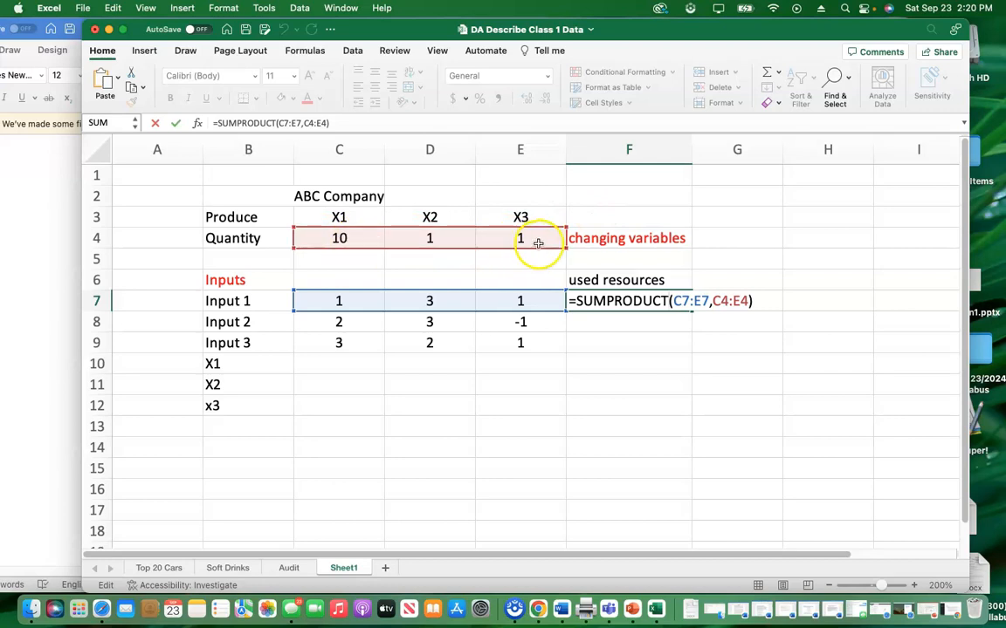
pyautogui.click(713, 301)
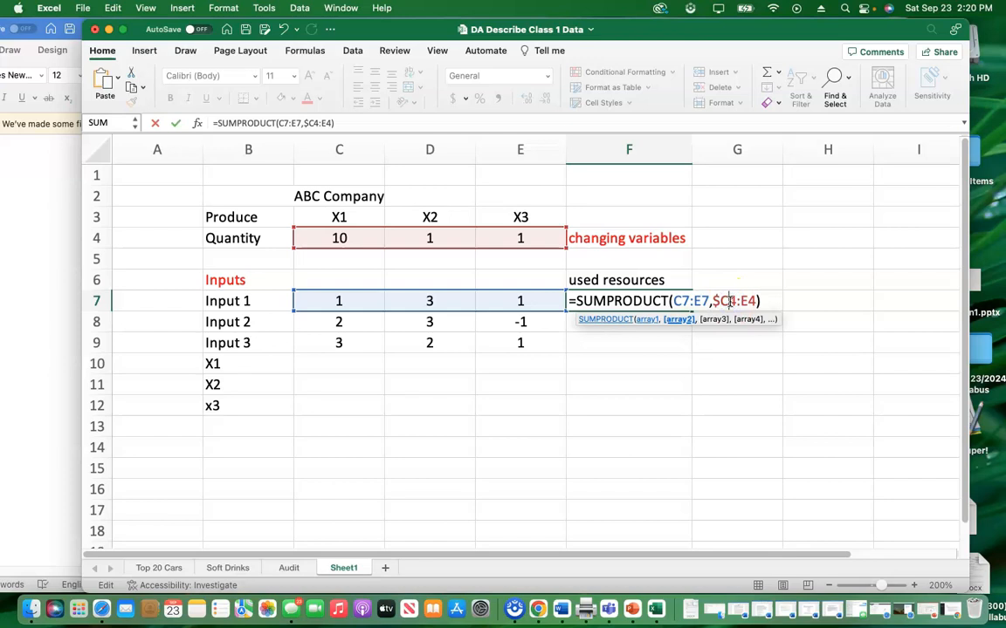
pyautogui.write('$')
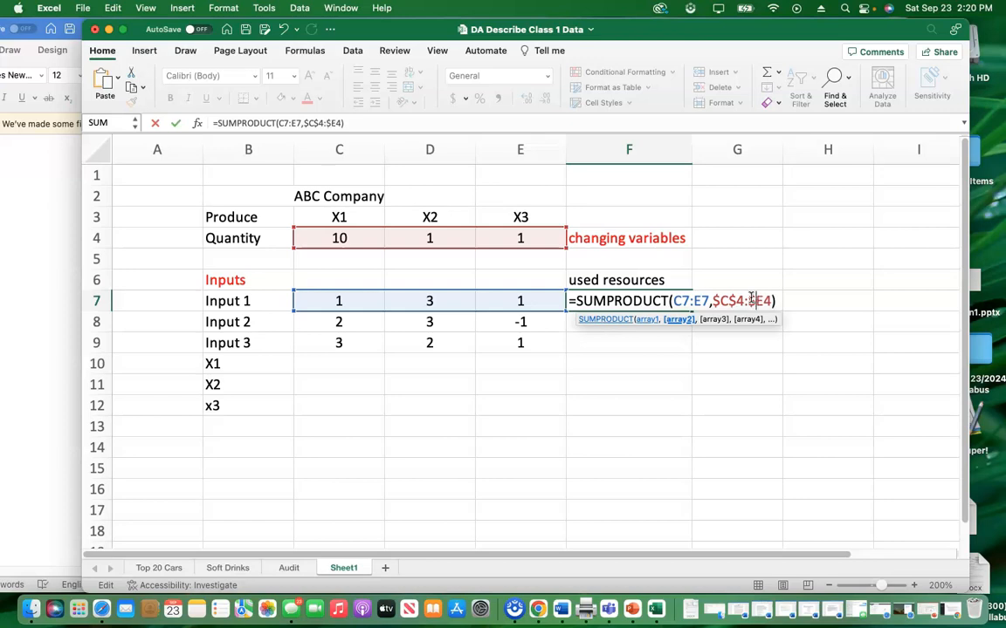
pyautogui.click(767, 300)
pyautogui.write('$')
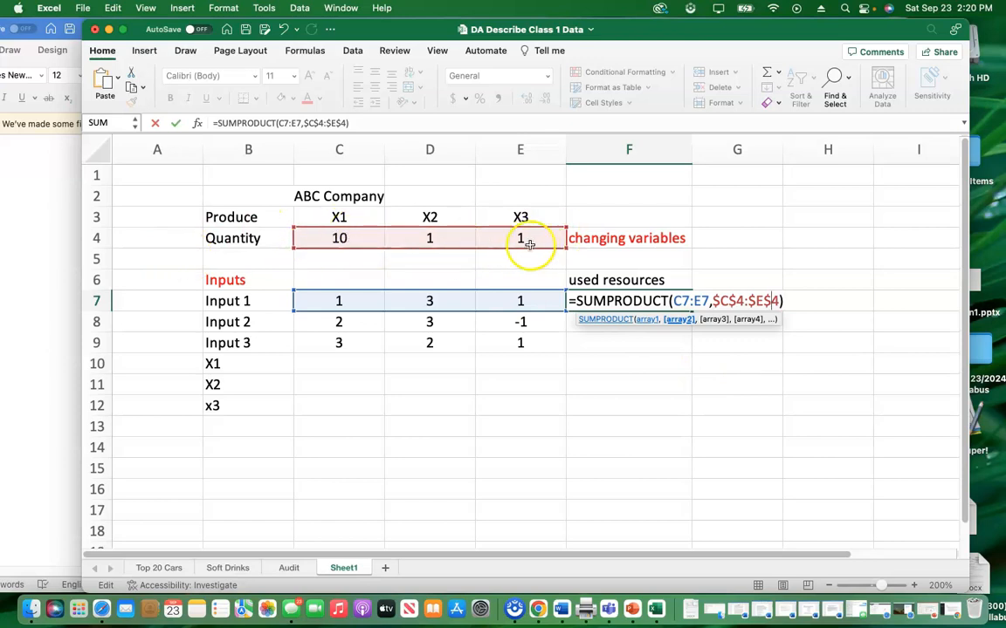
pyautogui.press('Return')
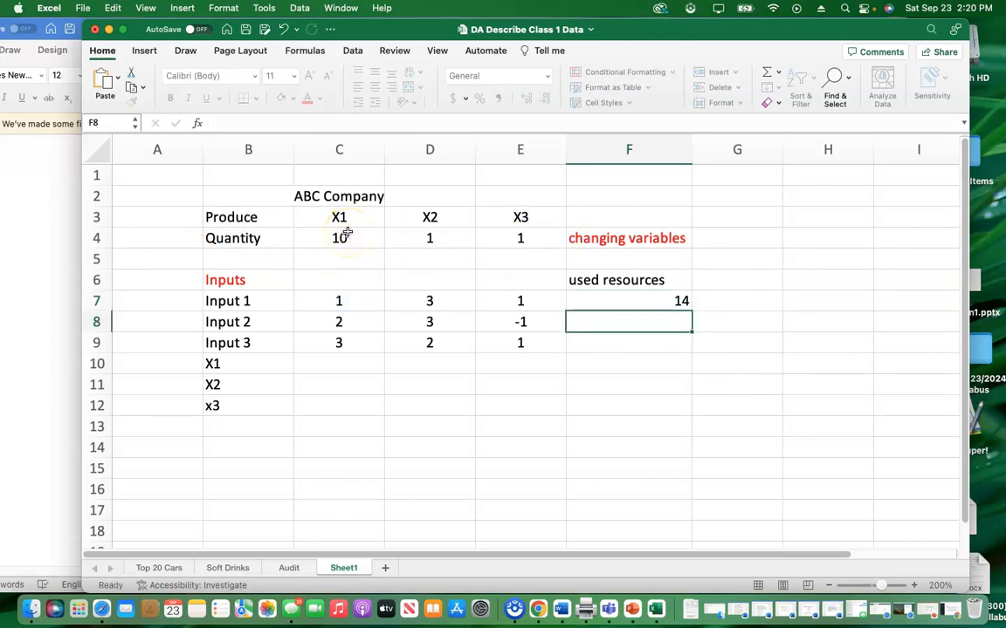
# Copy the used-resources formula from F7 down to F9 and check the cell references in each row
pyautogui.moveTo(343, 322); pyautogui.dragTo(508, 343)
pyautogui.moveTo(334, 238); pyautogui.dragTo(516, 244)
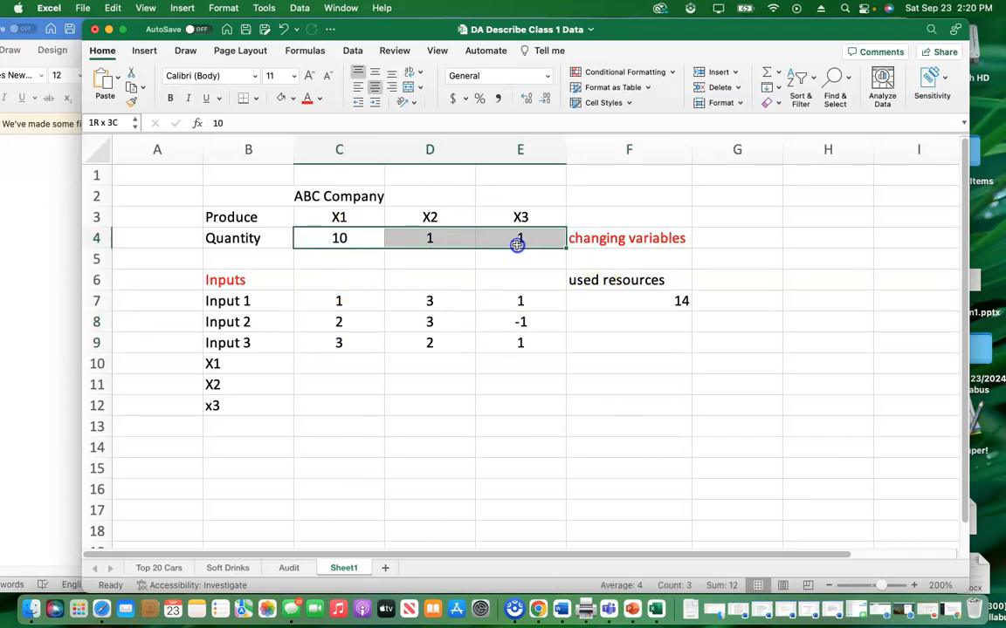
pyautogui.click(656, 299)
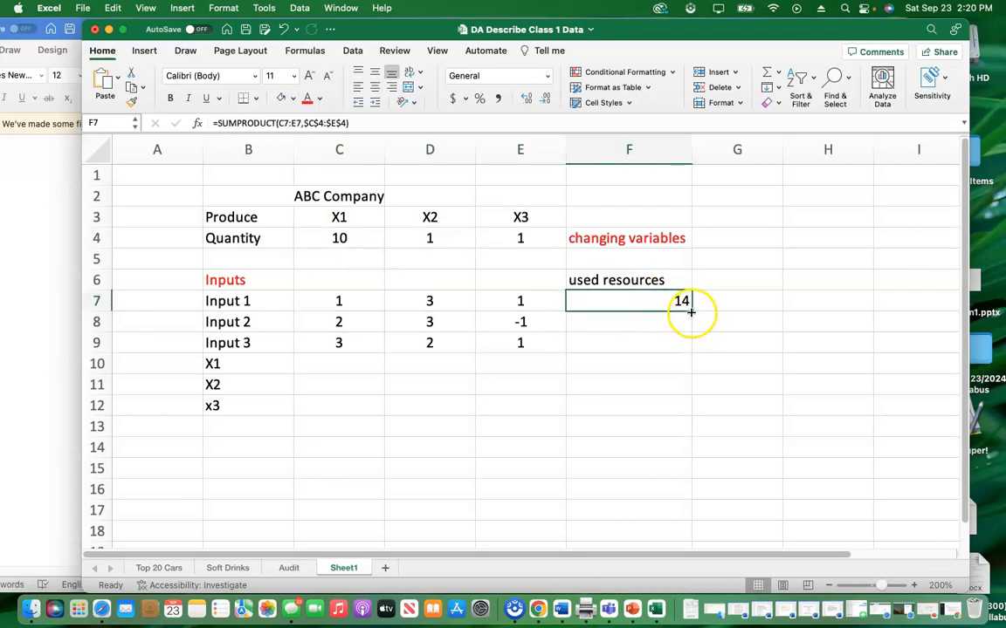
pyautogui.moveTo(692, 313); pyautogui.dragTo(690, 347)
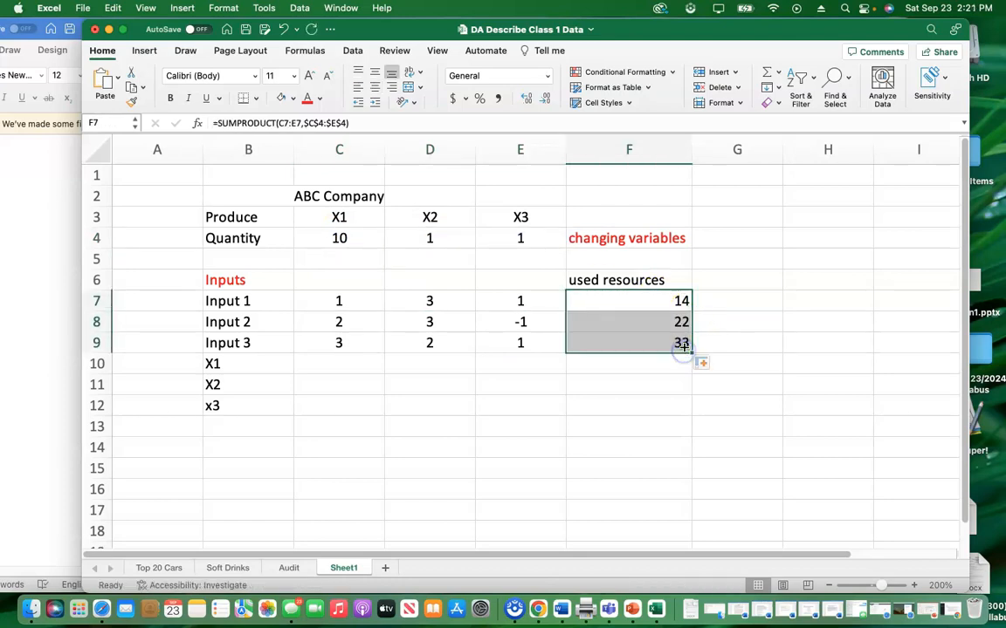
pyautogui.click(650, 340)
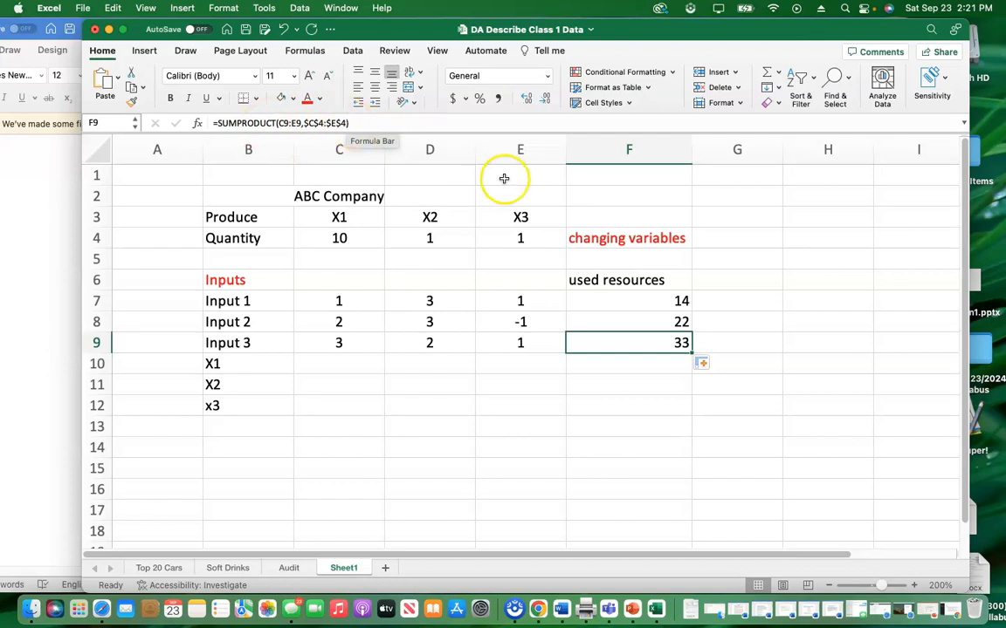
pyautogui.click(636, 323)
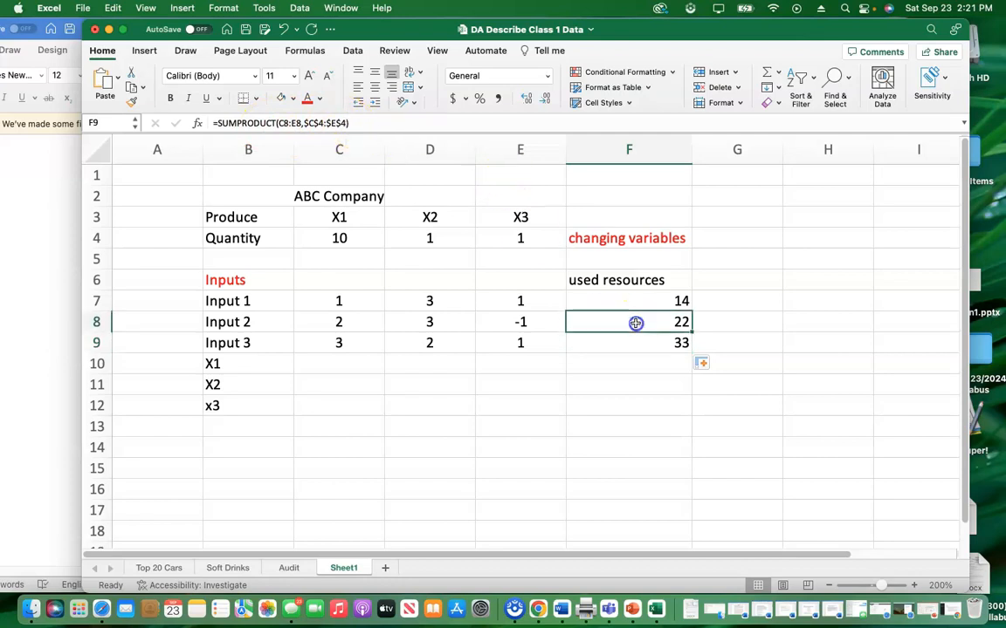
pyautogui.click(637, 300)
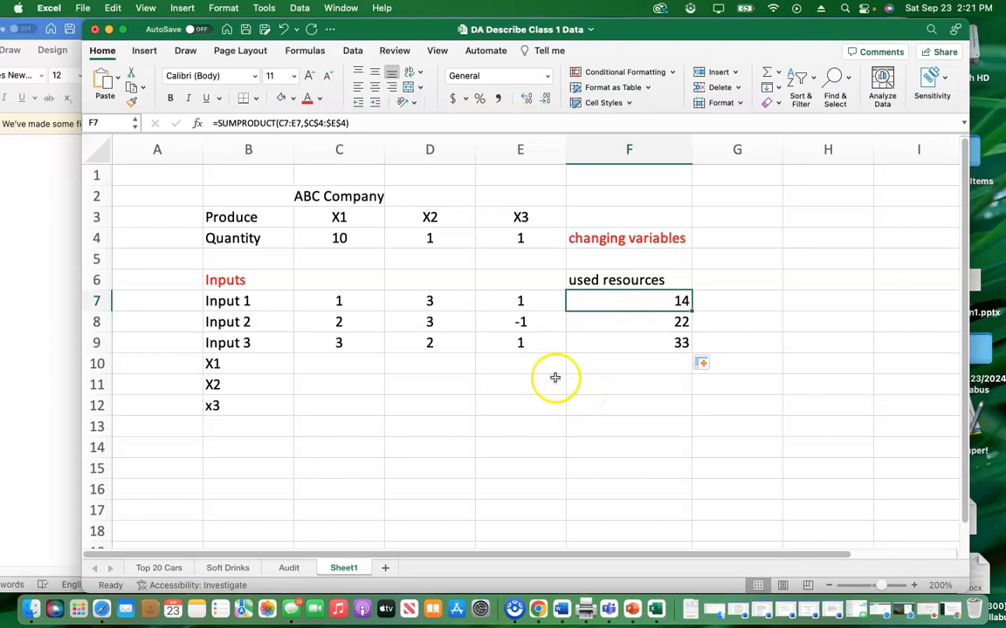
# Set the X1, X2 and X3 quantities in C4:E4 to 0
pyautogui.click(337, 237)
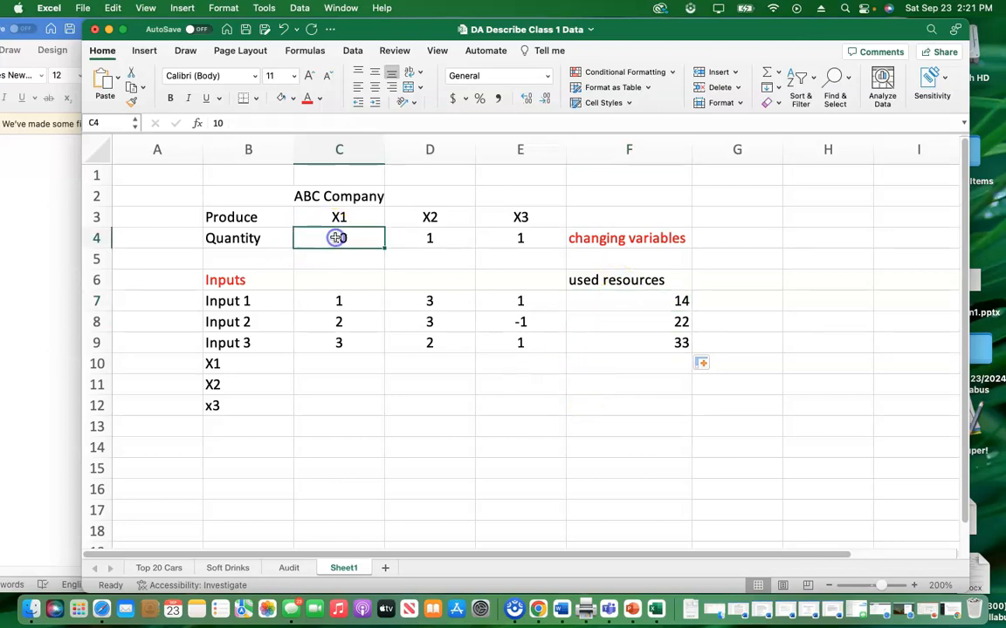
pyautogui.write('0')
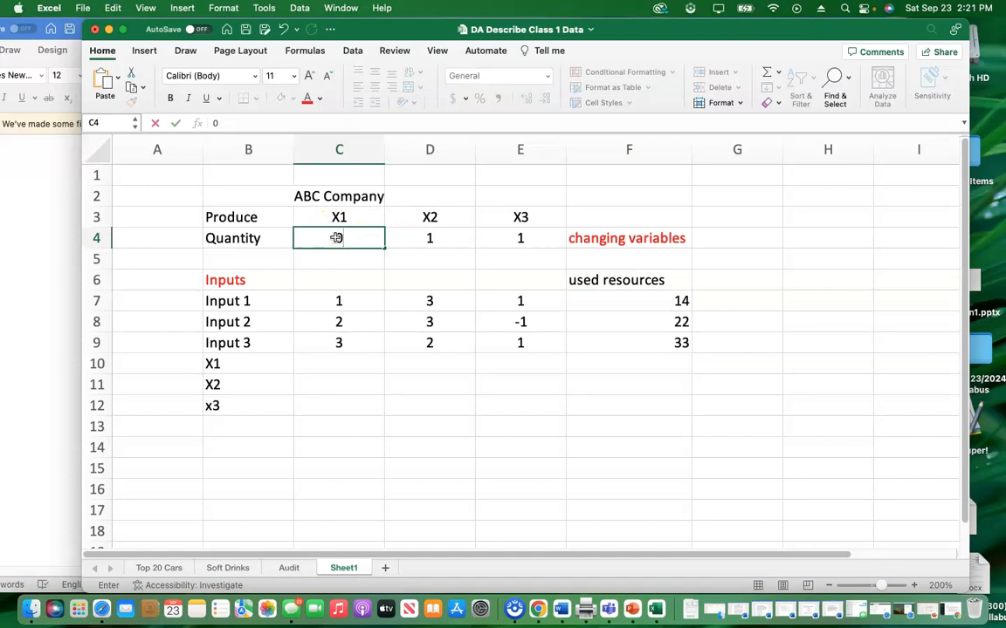
pyautogui.click(422, 386)
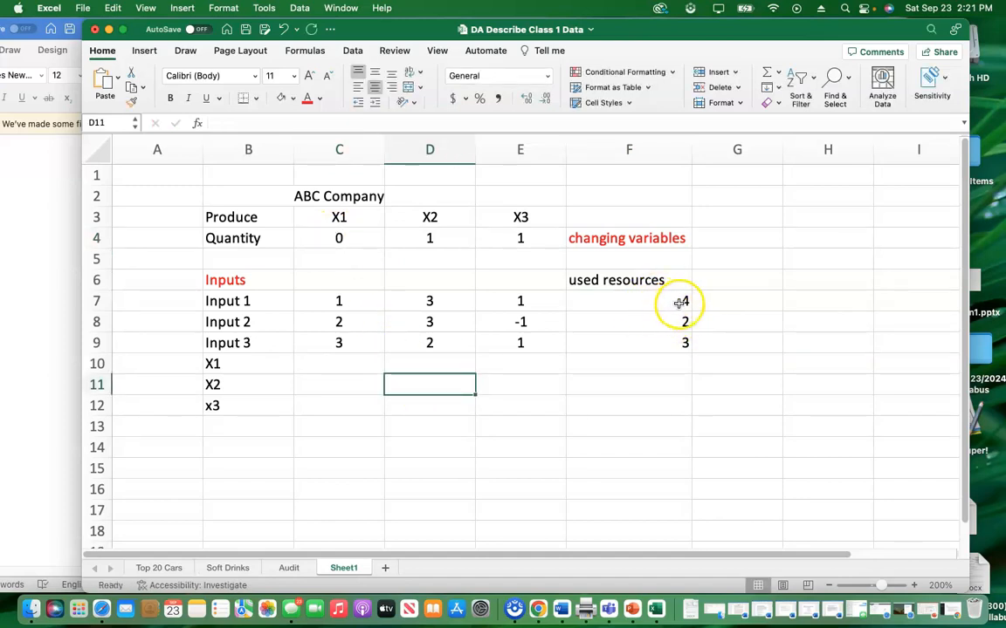
pyautogui.click(423, 239)
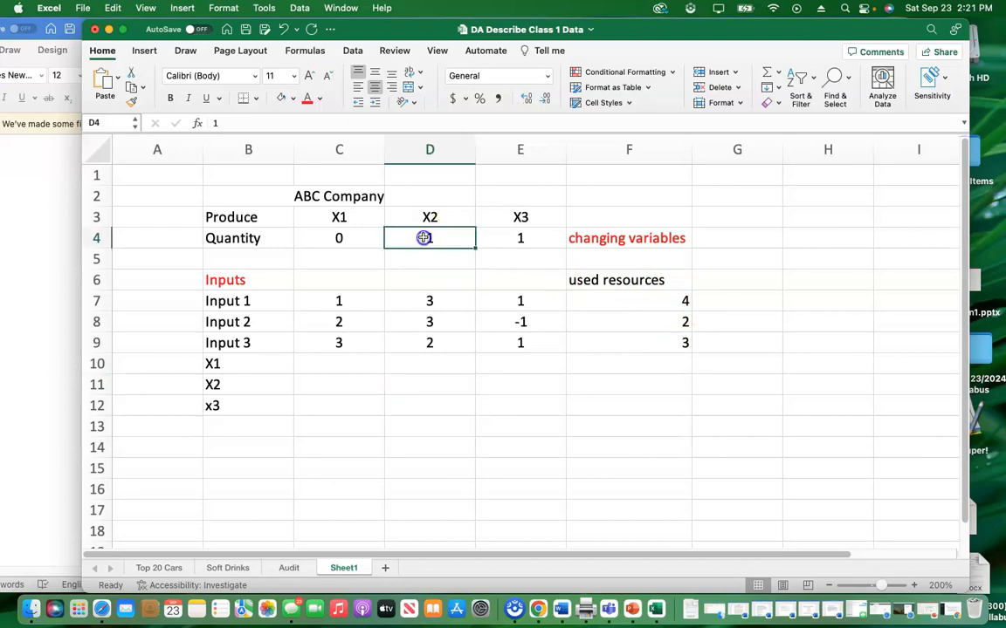
pyautogui.write('0')
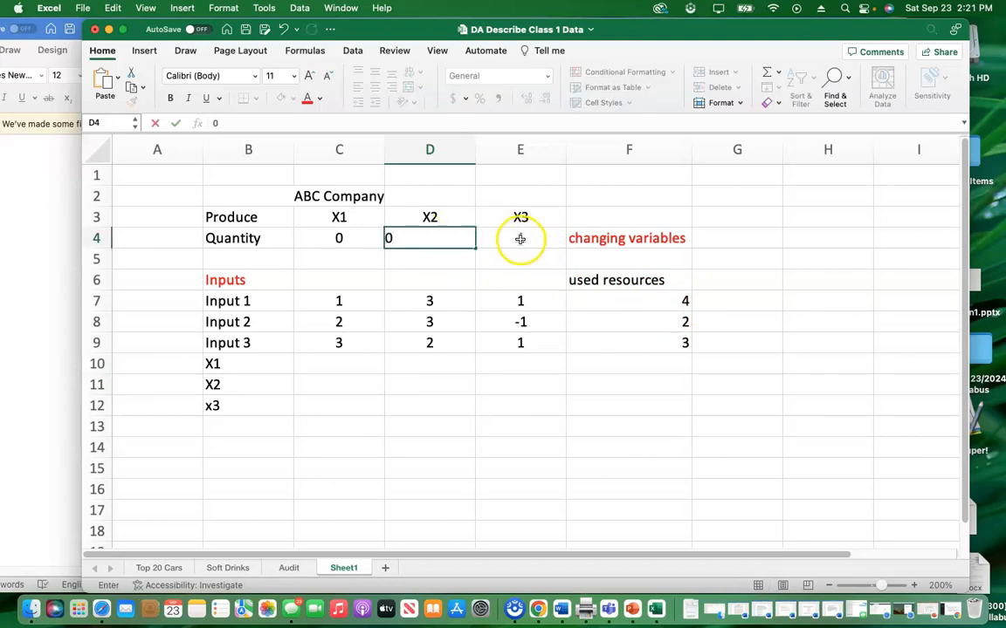
pyautogui.click(520, 239)
pyautogui.write('0')
pyautogui.click(509, 400)
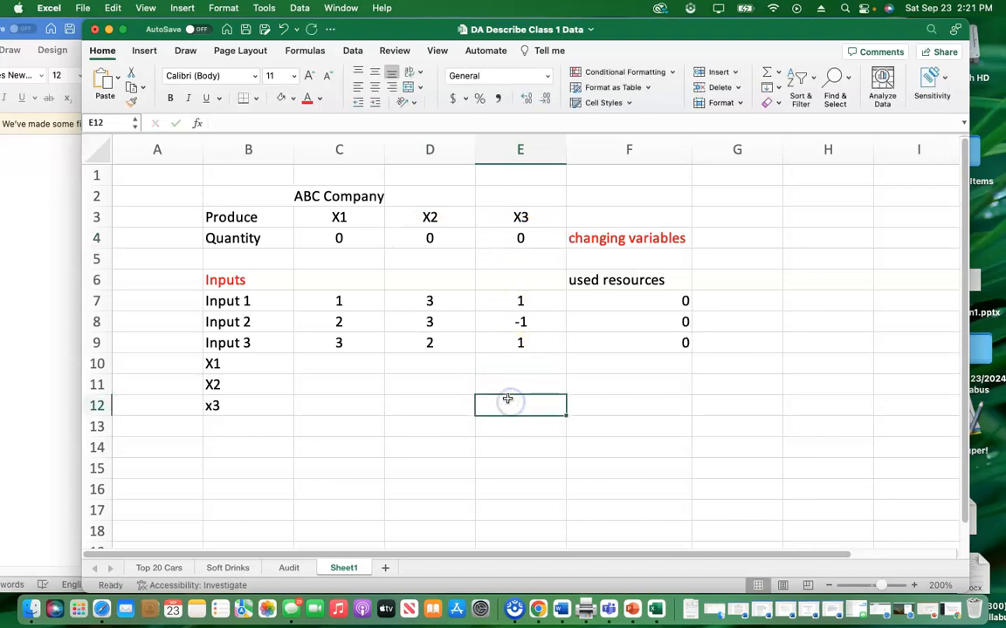
# Color the "used resources" heading in F6 red and enter the heading "limits" in G6
pyautogui.click(670, 301)
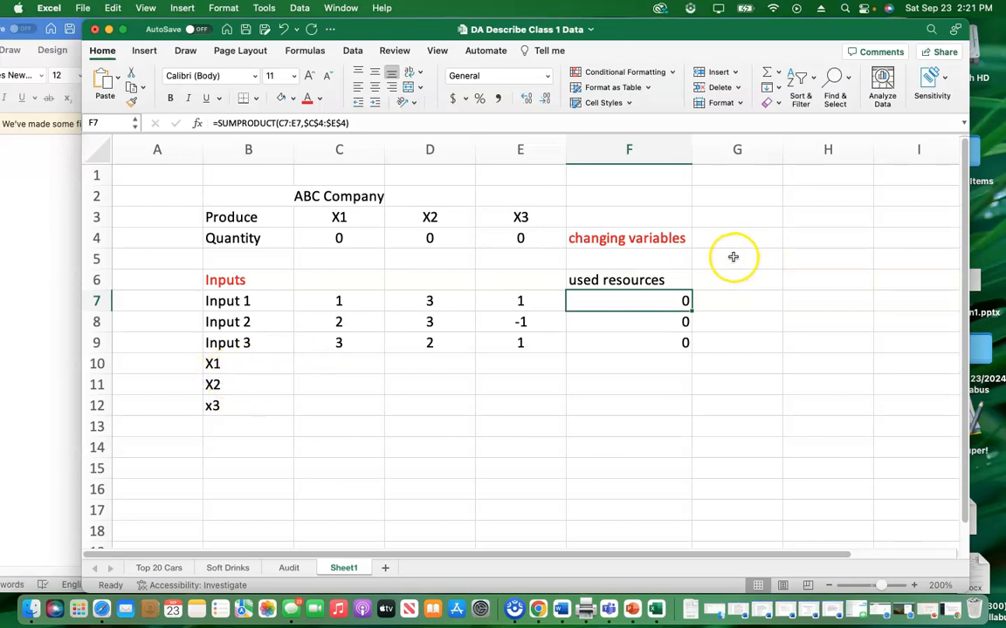
pyautogui.click(723, 282)
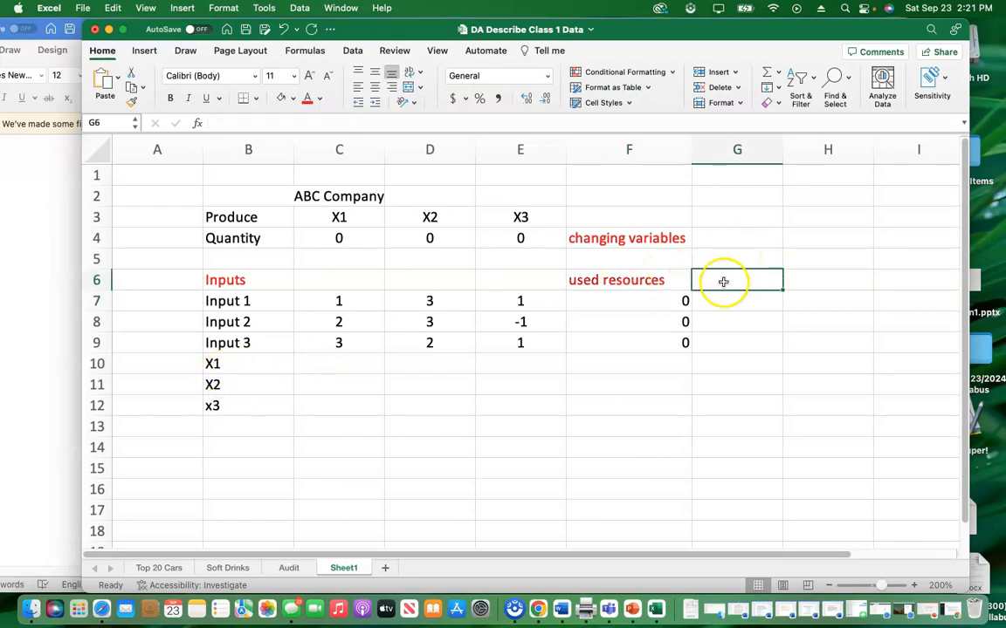
pyautogui.write('limi')
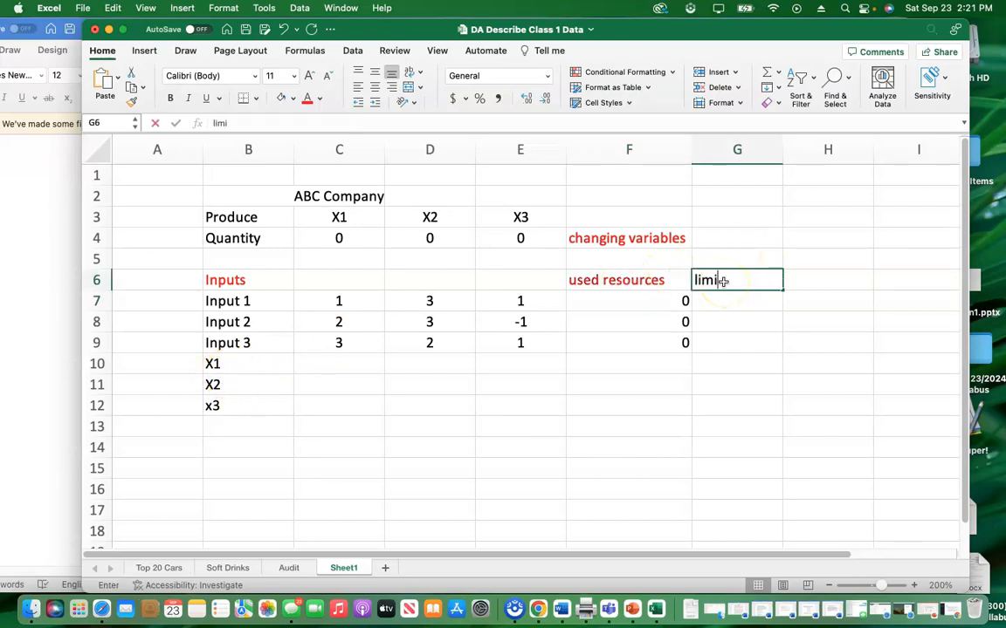
pyautogui.write('ts')
pyautogui.press('Return')
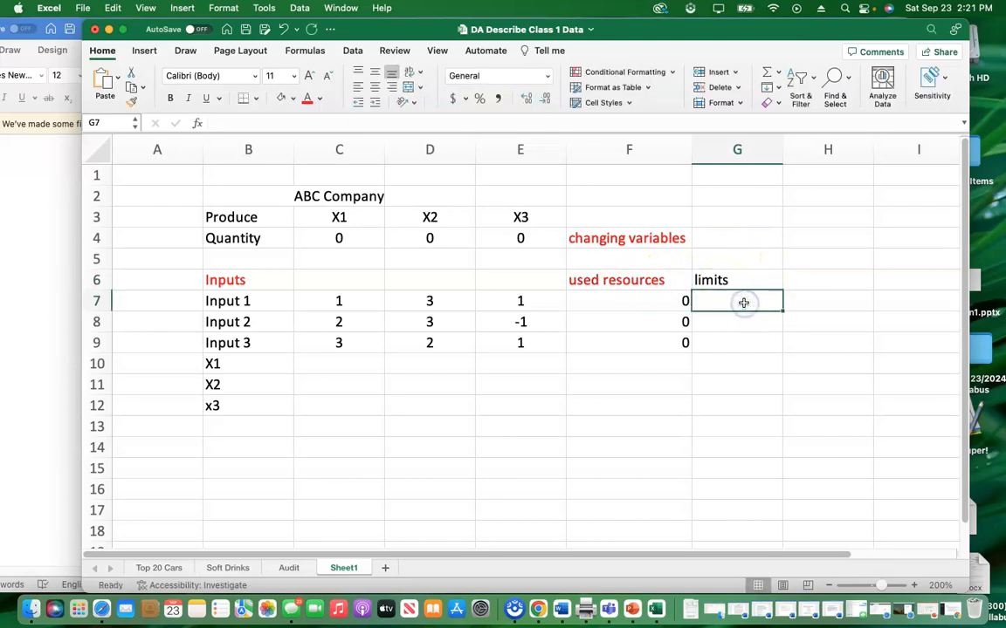
# Check the inequality signs in the Word problem and enter <= in G7 for Input 1 and >= in G8:G9 for Inputs 2 and 3
pyautogui.moveTo(354, 27); pyautogui.dragTo(548, 41)
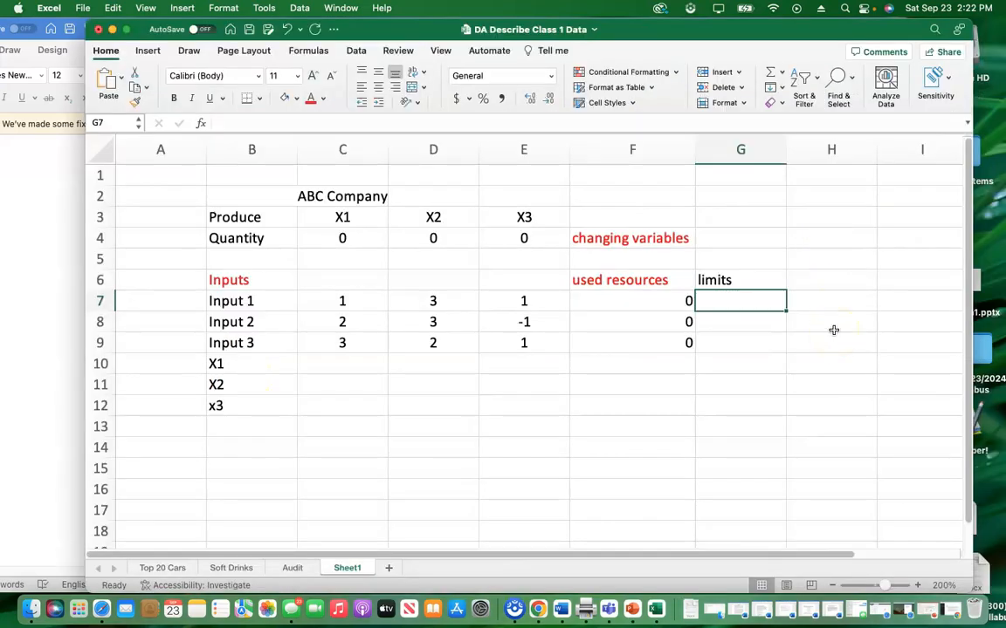
pyautogui.write('<=')
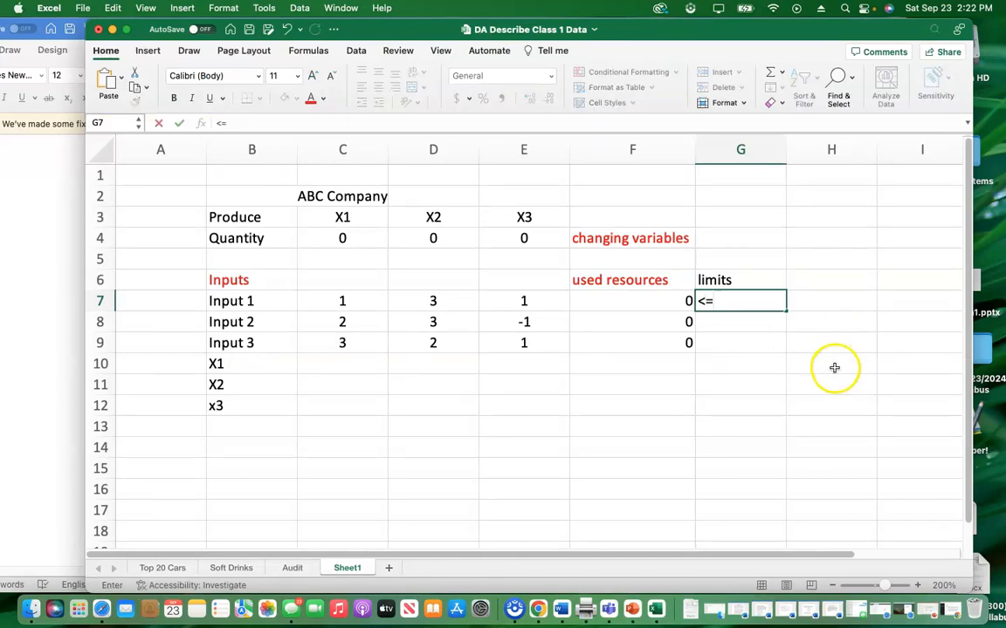
pyautogui.click(737, 322)
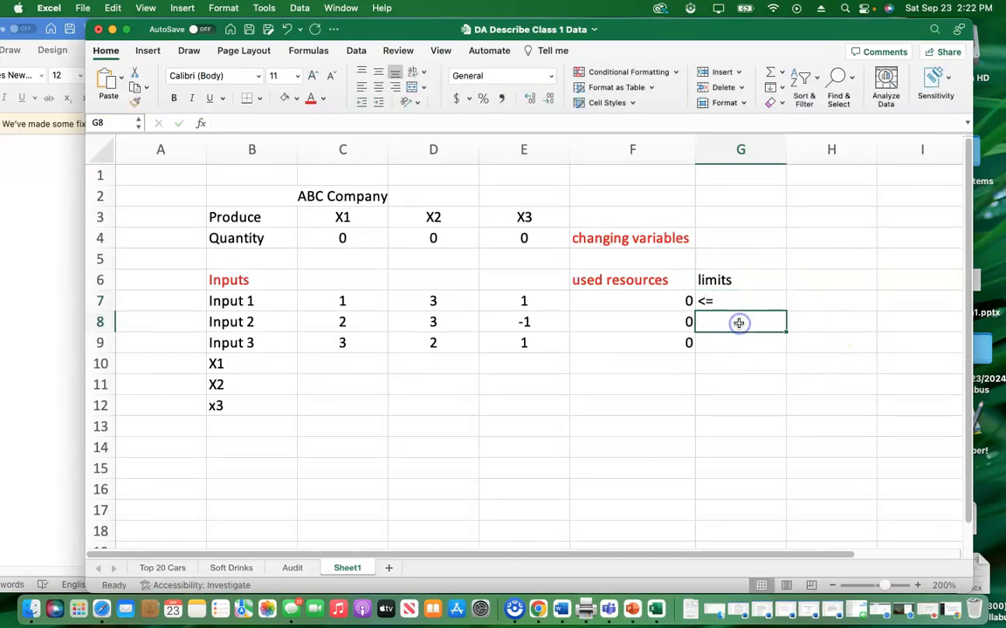
pyautogui.write('>=')
pyautogui.click(739, 361)
pyautogui.click(761, 324)
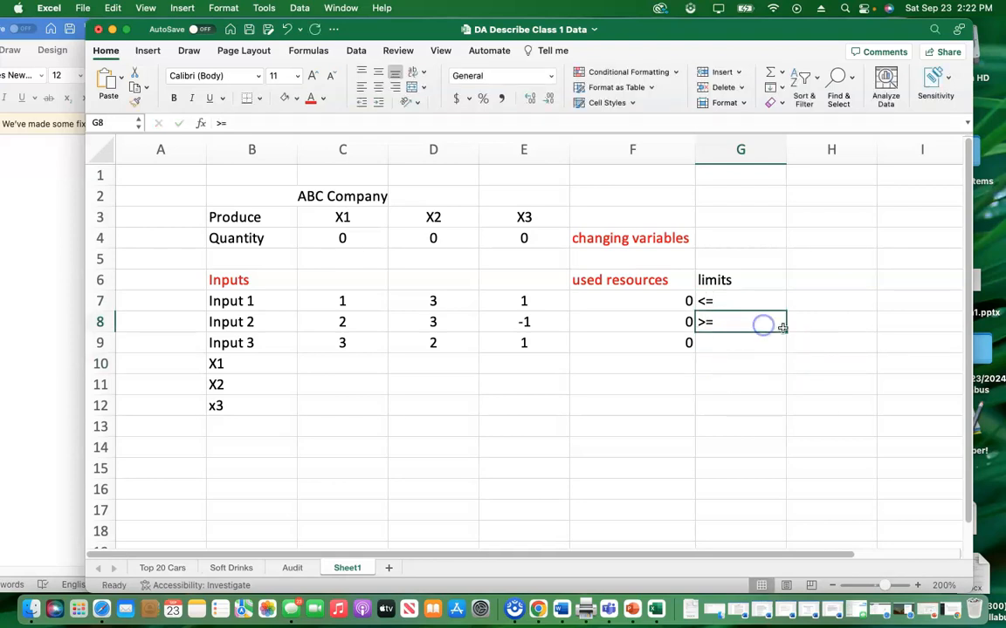
pyautogui.moveTo(784, 332); pyautogui.dragTo(784, 345)
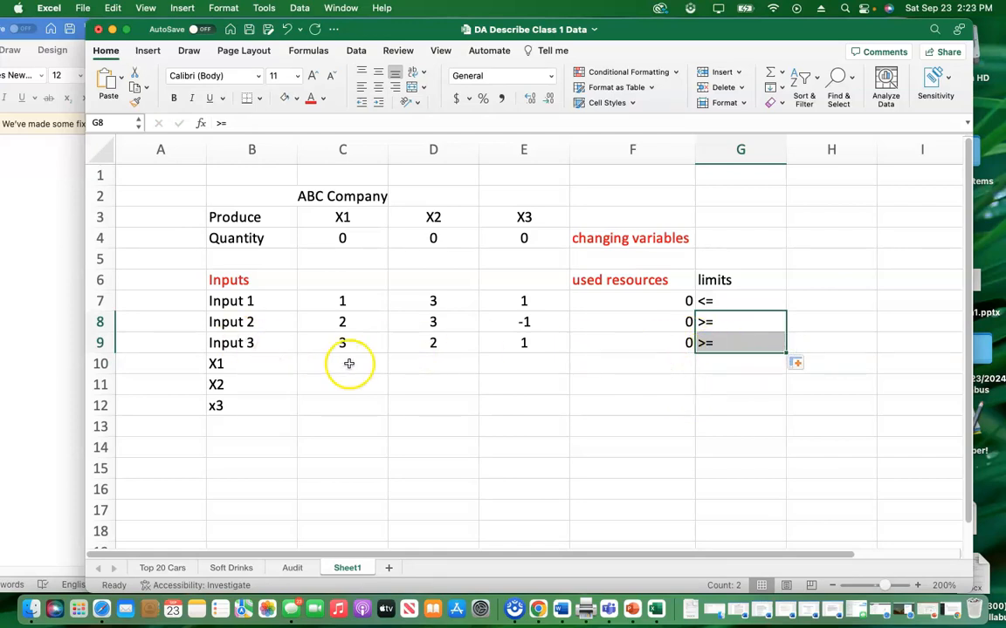
# Copy the >= sign from G9 down to G12 for the X1, X2 and x3 rows
pyautogui.click(626, 367)
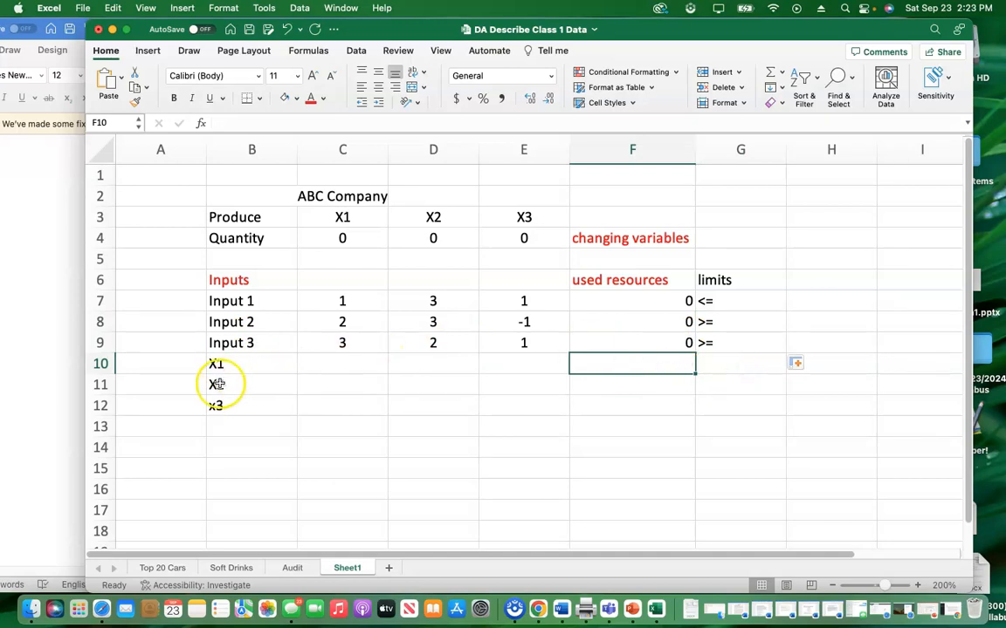
pyautogui.click(711, 342)
pyautogui.moveTo(783, 351); pyautogui.dragTo(772, 407)
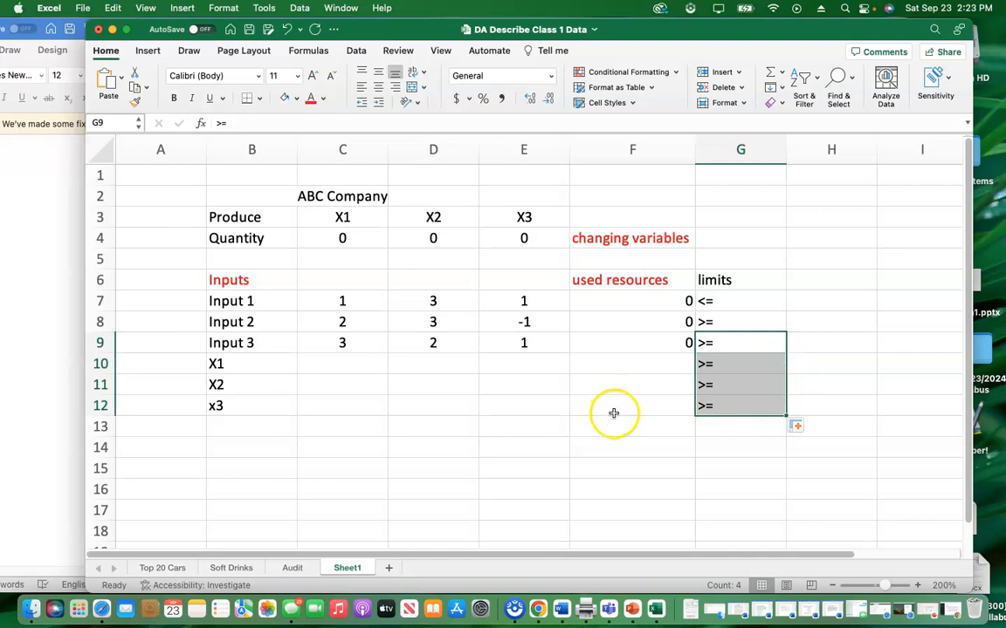
# Color the "limits" heading in G6 red and enter the heading "Constraints" in H6
pyautogui.moveTo(400, 23); pyautogui.dragTo(546, 36)
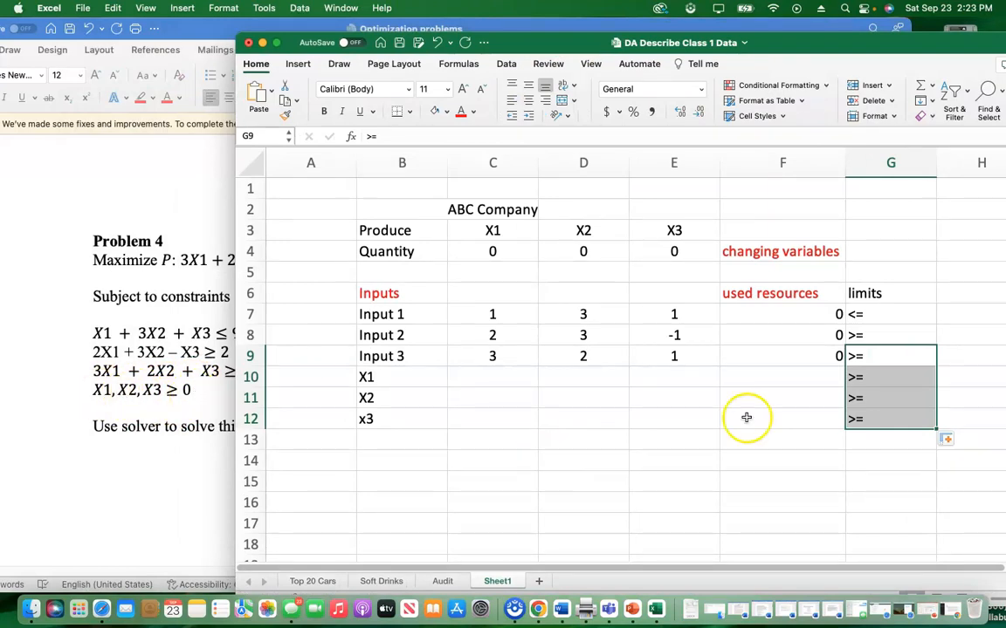
pyautogui.click(891, 293)
pyautogui.click(974, 291)
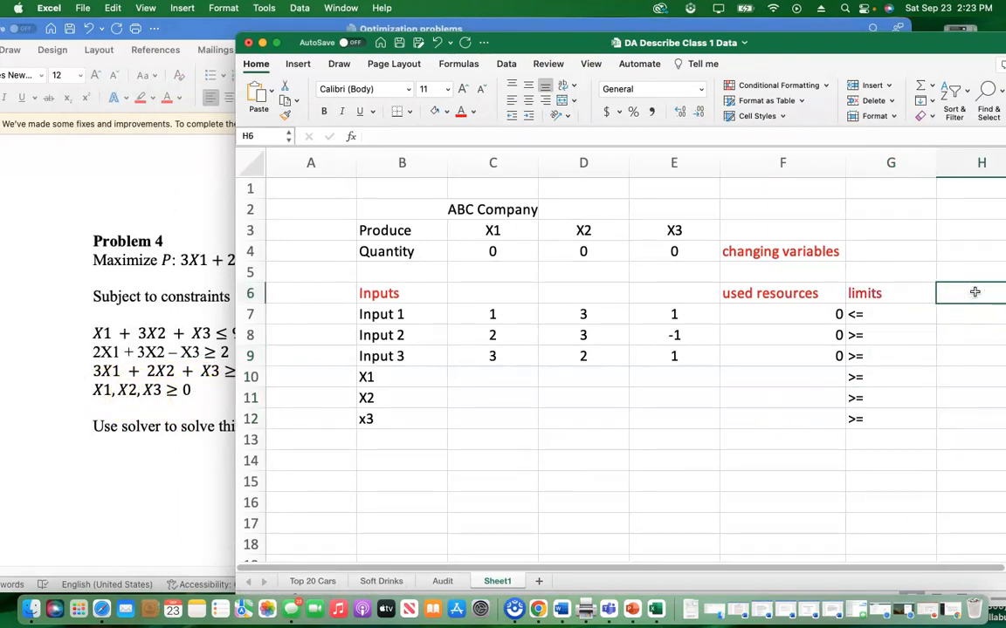
pyautogui.write('Const')
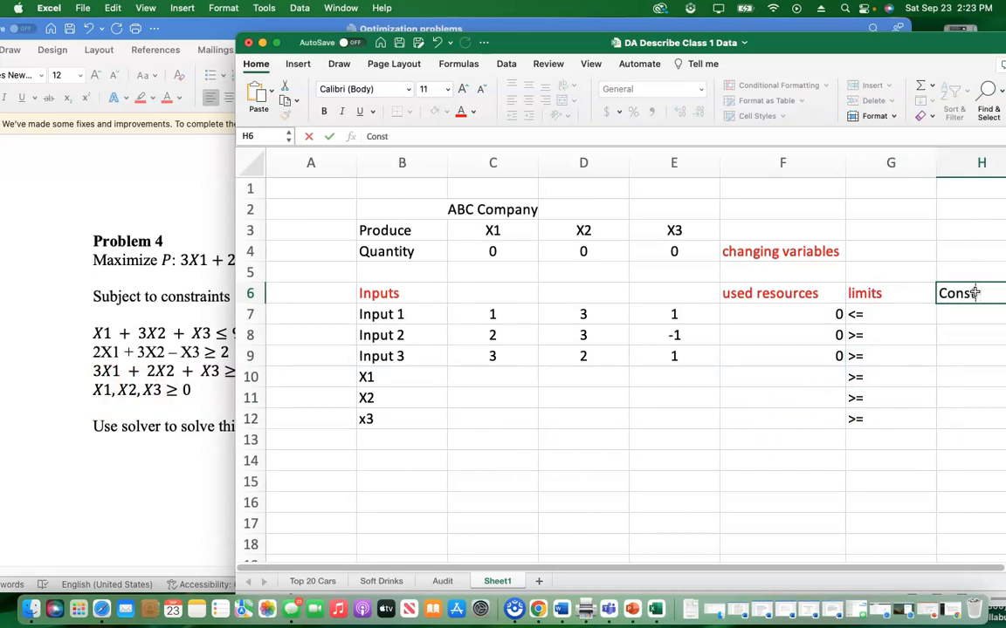
pyautogui.write('raints')
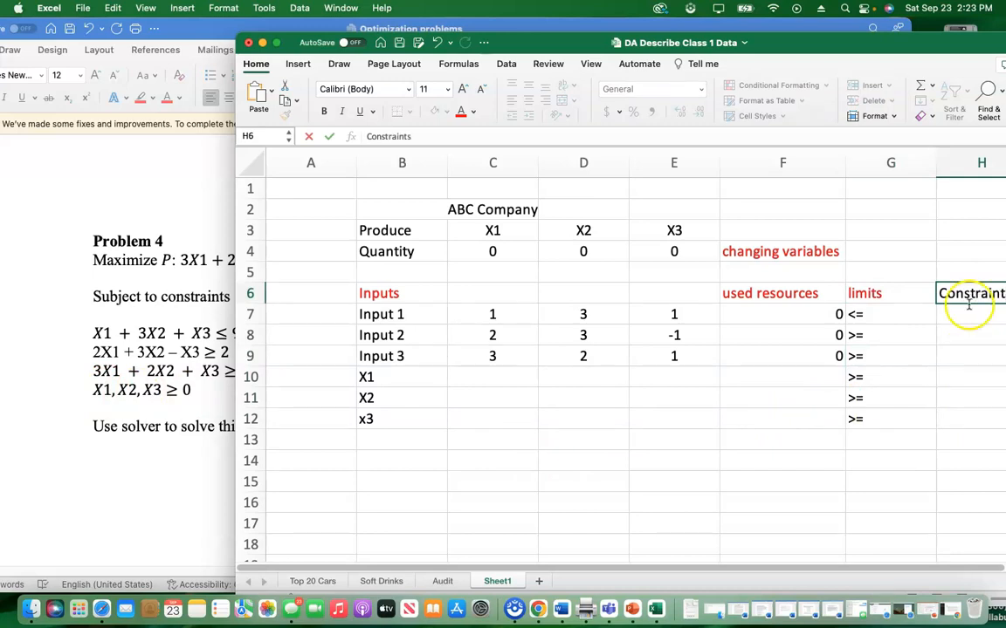
pyautogui.moveTo(981, 48); pyautogui.dragTo(820, 57)
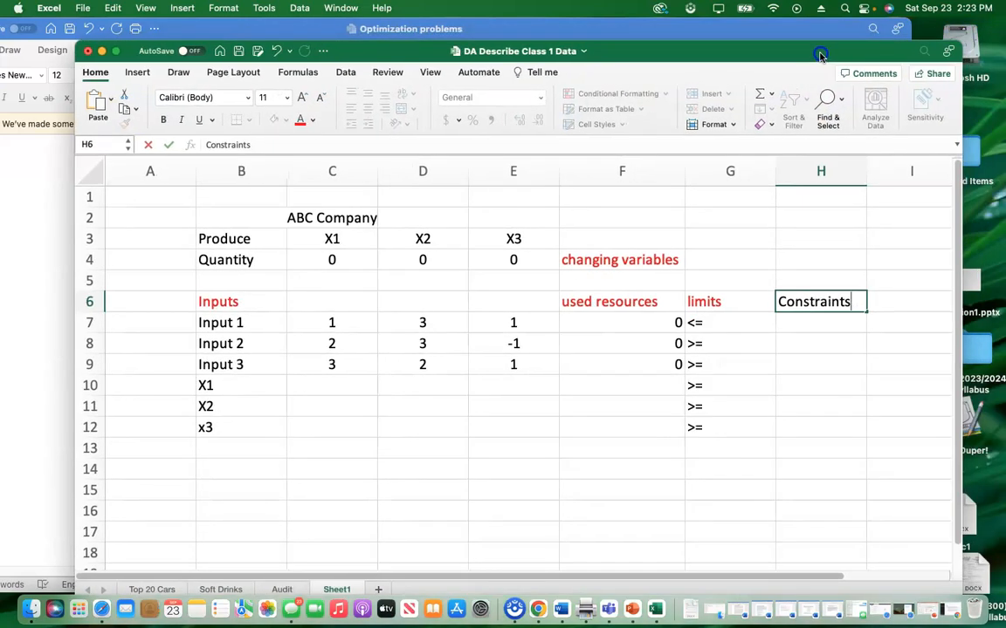
# Enter the constraint value 0 in H10:H12 for the X1, X2 and x3 rows
pyautogui.click(811, 390)
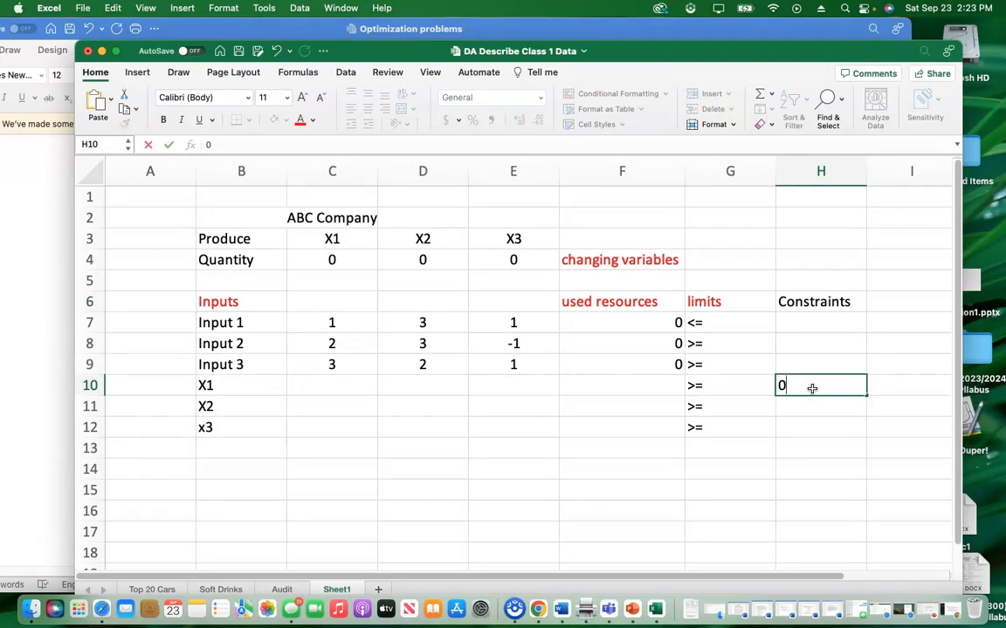
pyautogui.write('0')
pyautogui.press('Return')
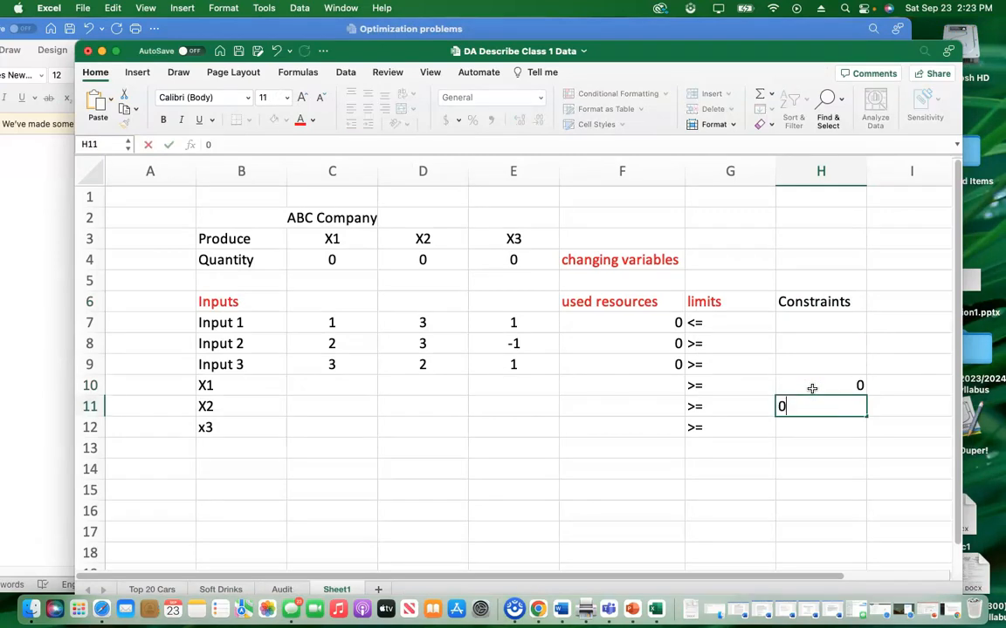
pyautogui.press('Return')
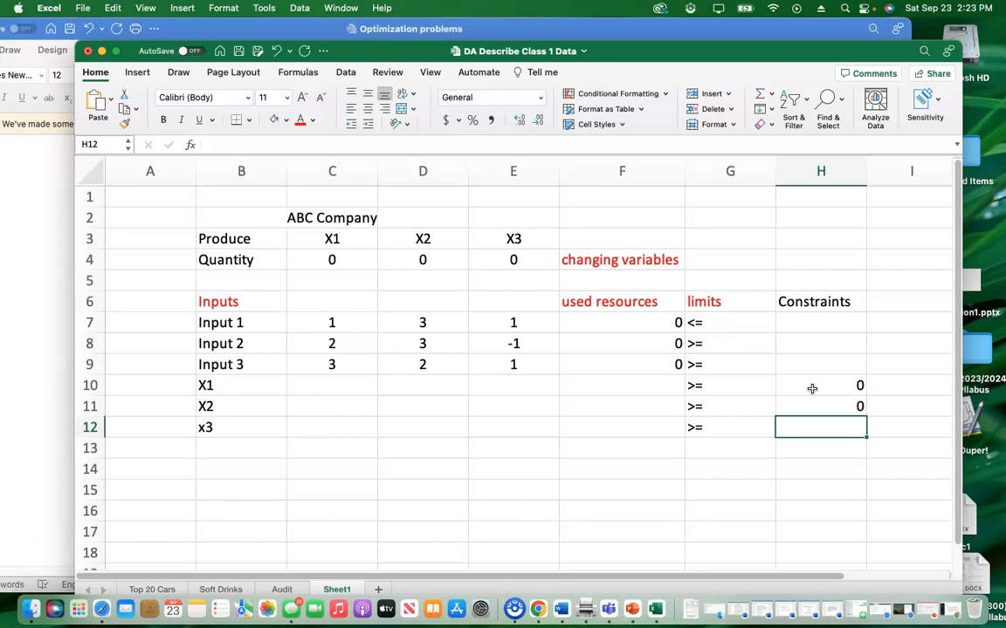
pyautogui.write('0')
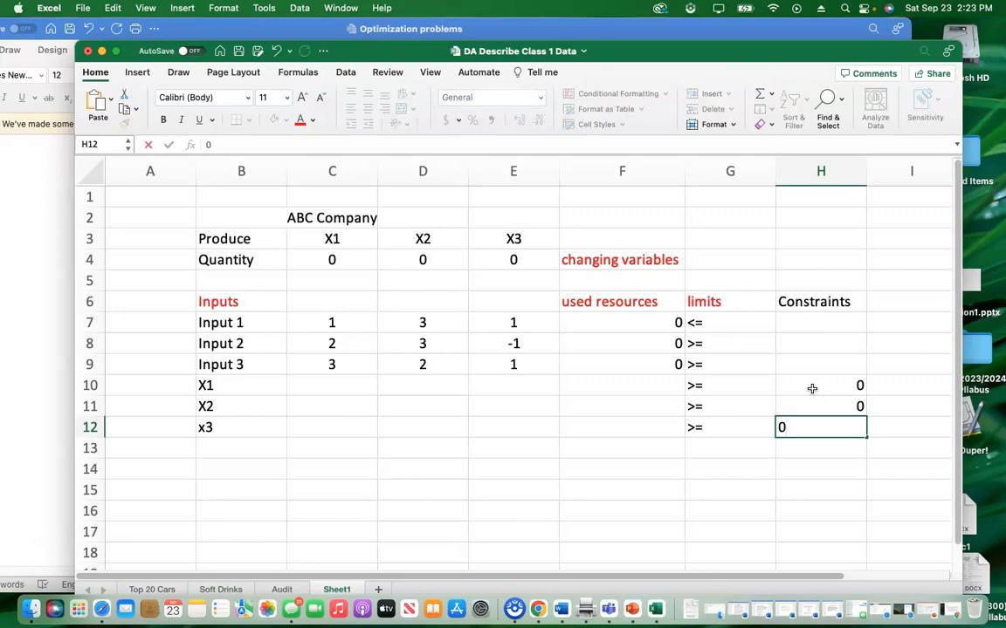
pyautogui.click(691, 448)
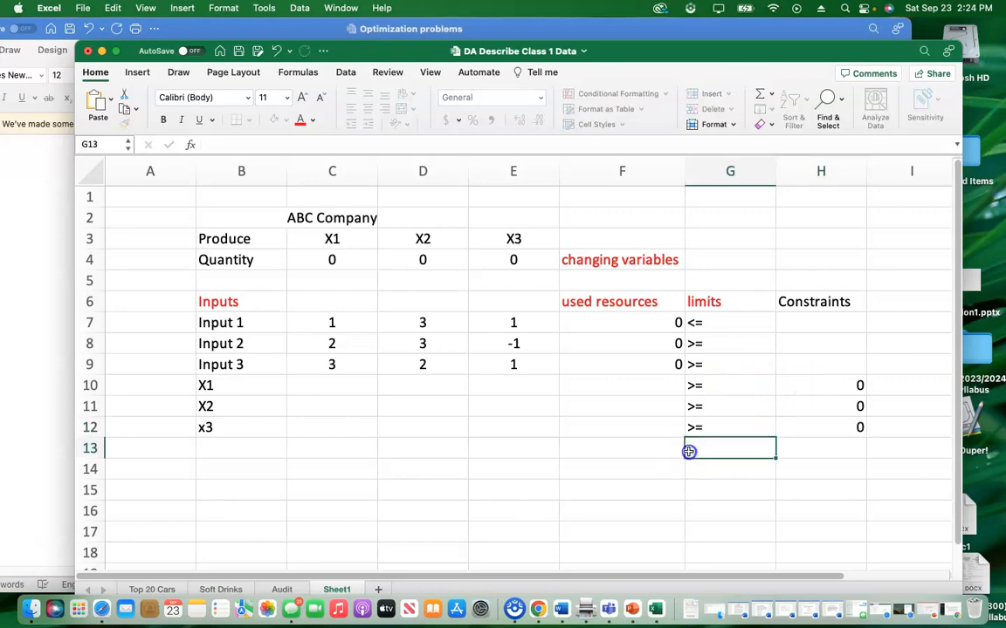
# Enter =C4 in F10 for the X1 row and test the link by setting the X1 quantity in C4 to 1
pyautogui.click(651, 385)
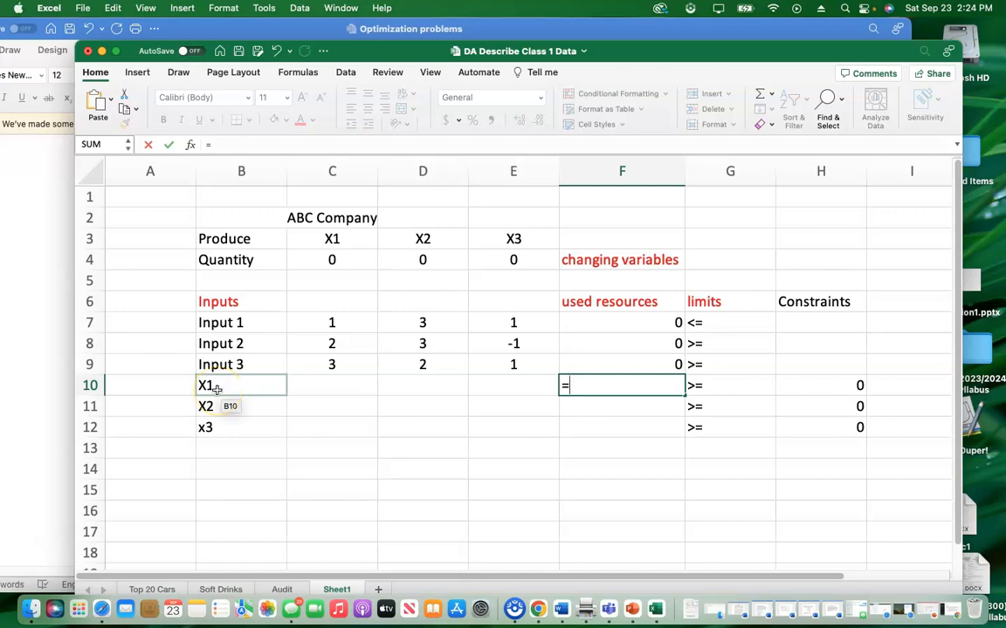
pyautogui.click(330, 259)
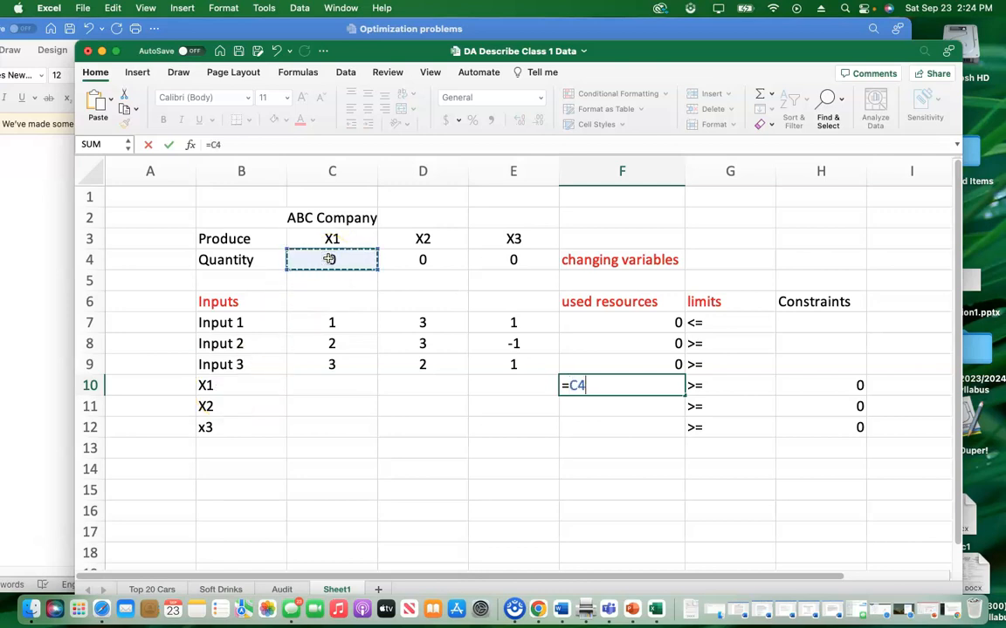
pyautogui.press('Return')
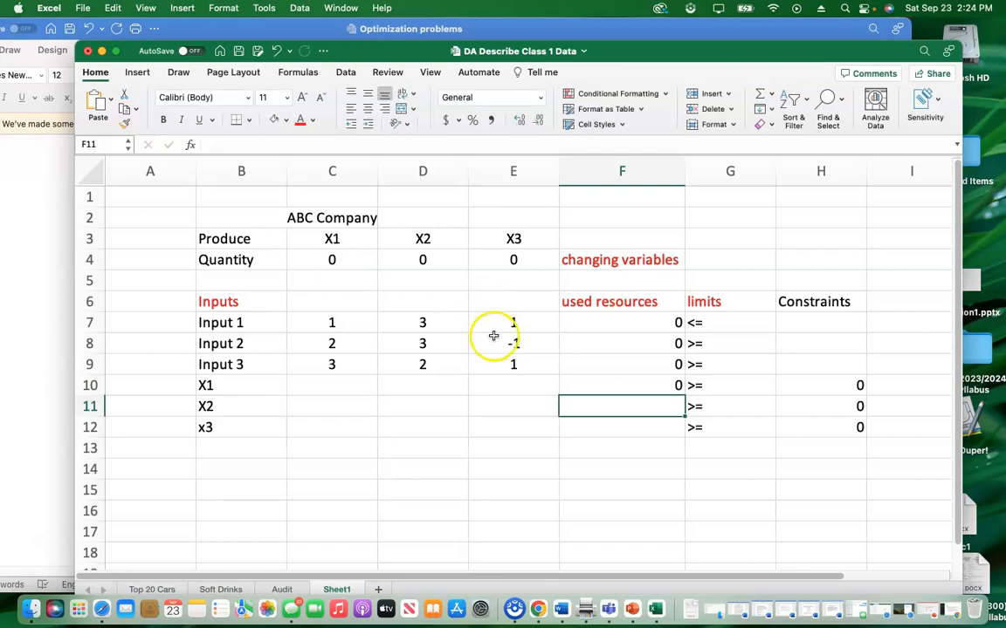
pyautogui.click(331, 259)
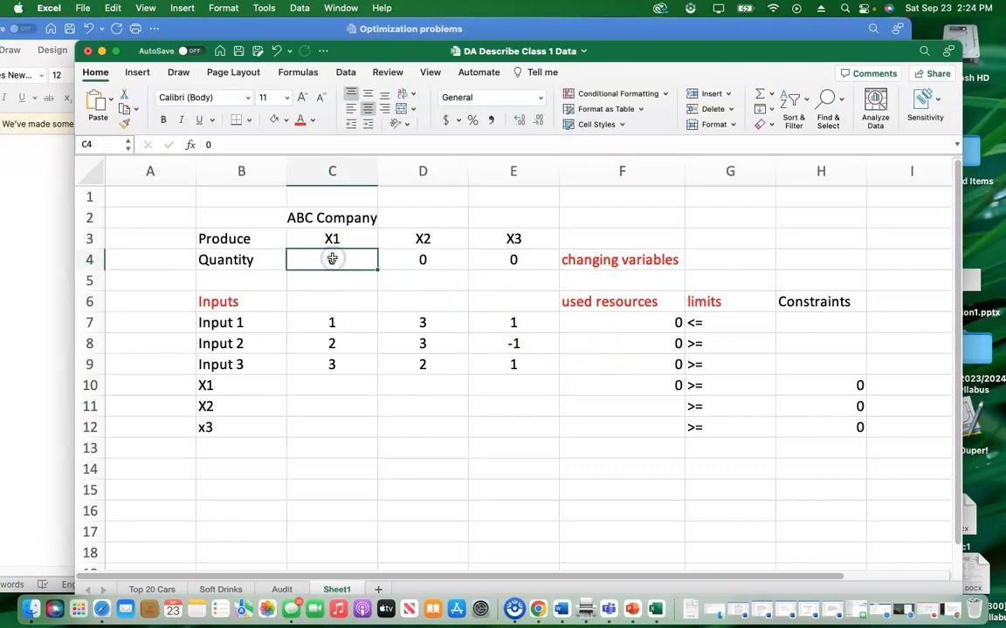
pyautogui.click(351, 366)
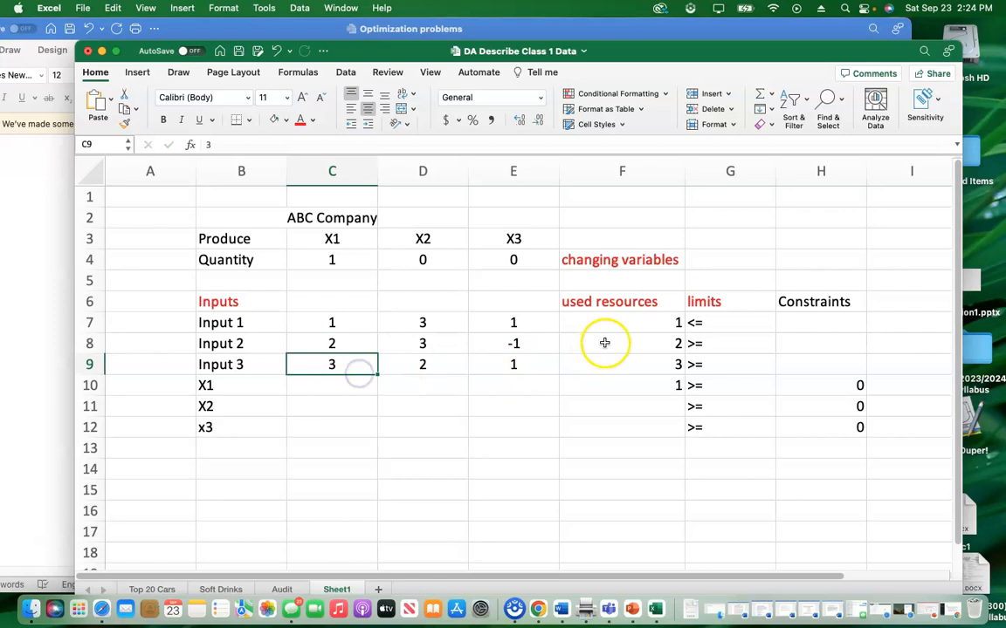
pyautogui.click(671, 387)
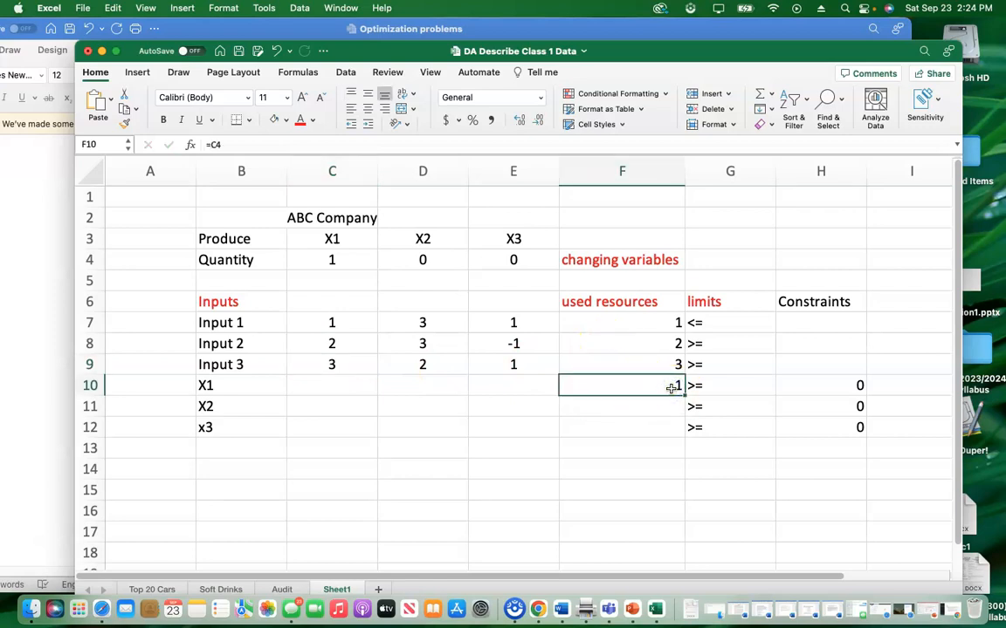
# Enter =D4 in F11 for the X2 row and test the link by setting the X2 quantity in D4 to 1
pyautogui.click(670, 406)
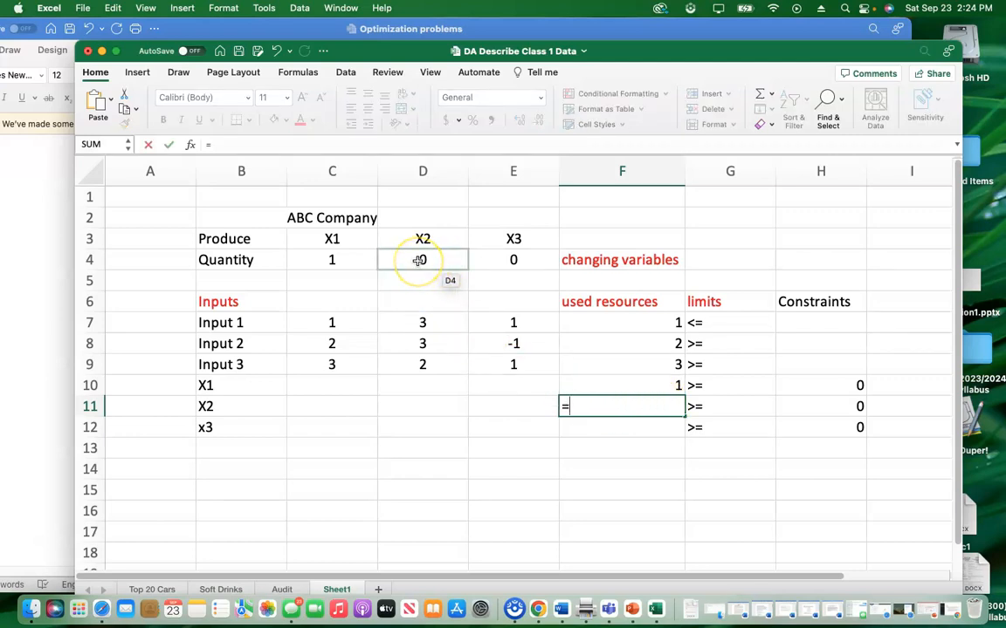
pyautogui.click(420, 261)
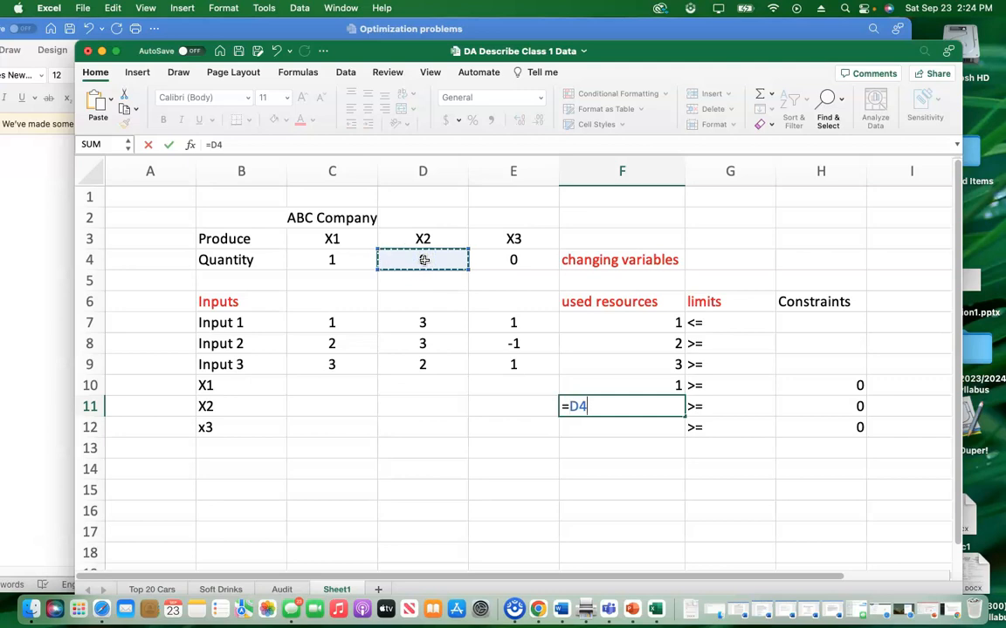
pyautogui.press('Return')
pyautogui.click(421, 258)
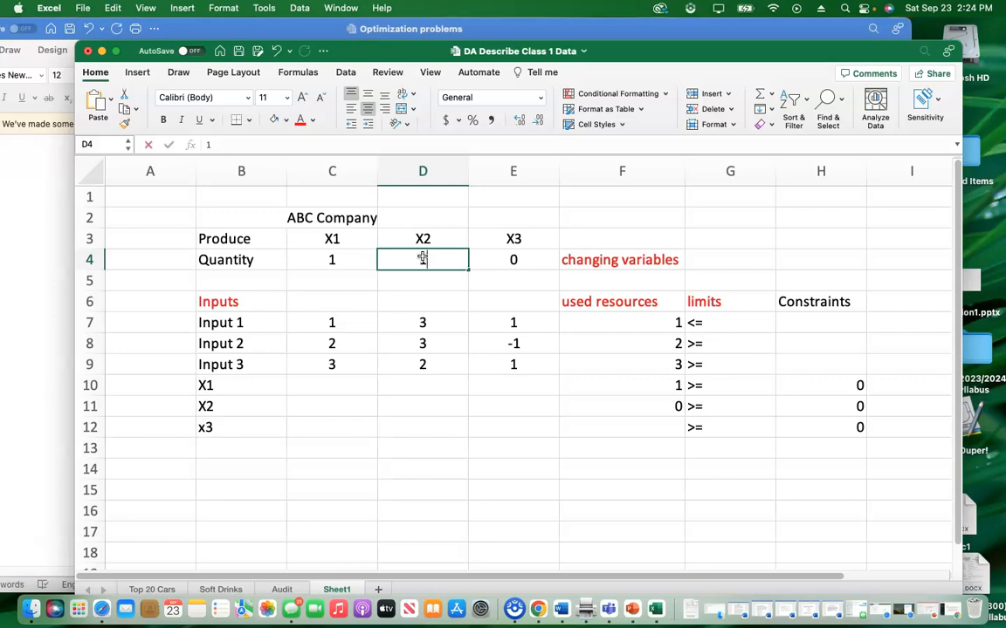
pyautogui.click(419, 365)
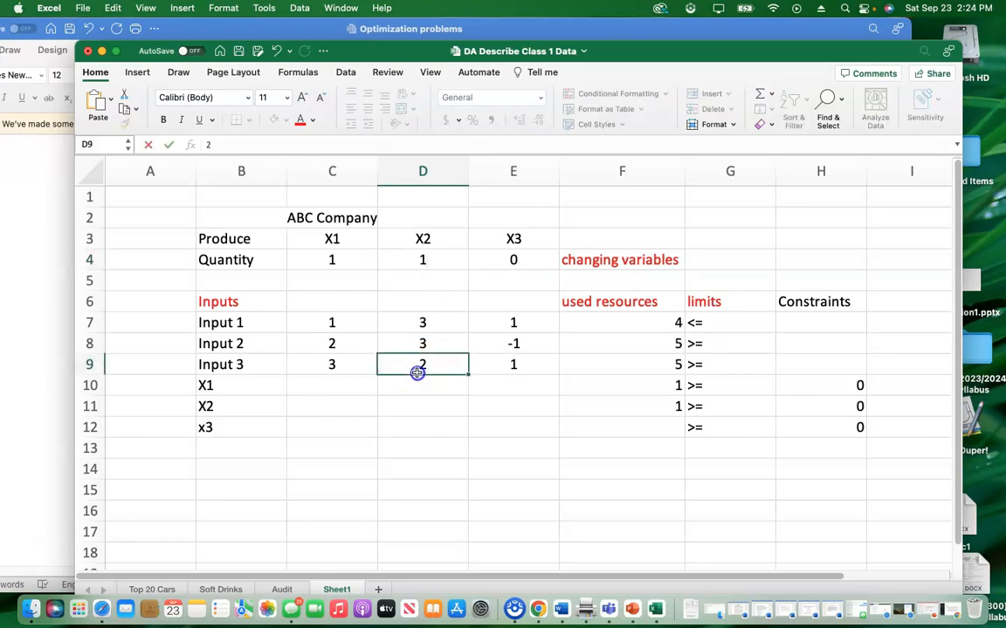
pyautogui.click(660, 406)
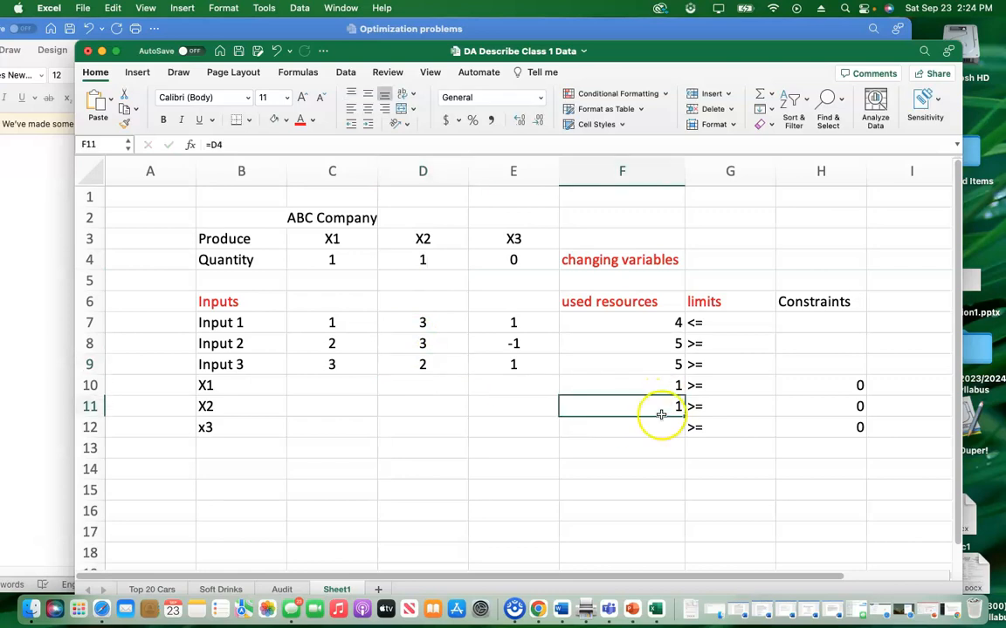
# Enter the formula =E4 in F12 to link the x3 row to the X3 quantity
pyautogui.click(658, 427)
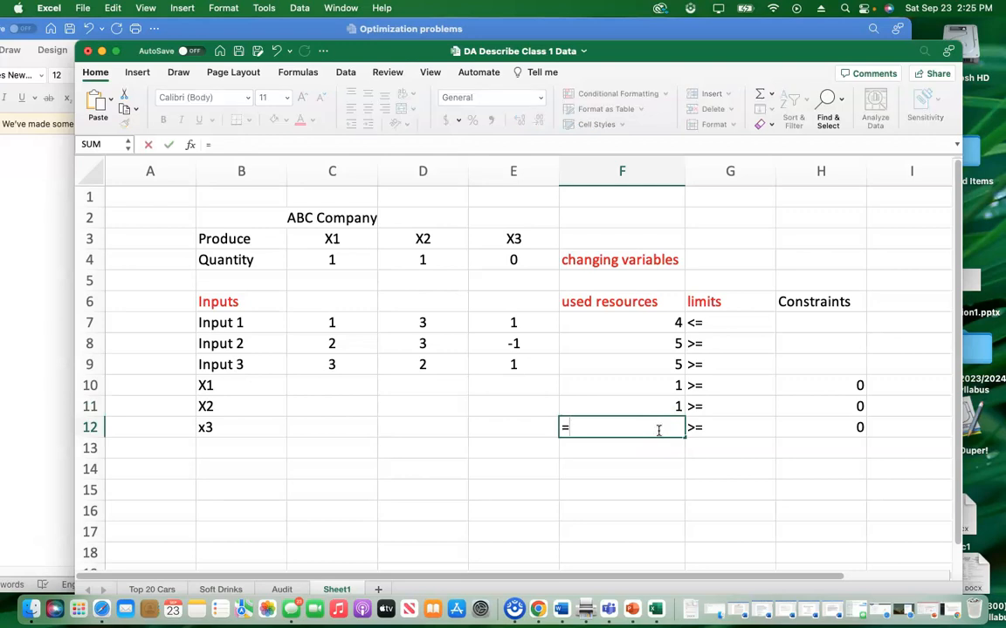
pyautogui.click(504, 260)
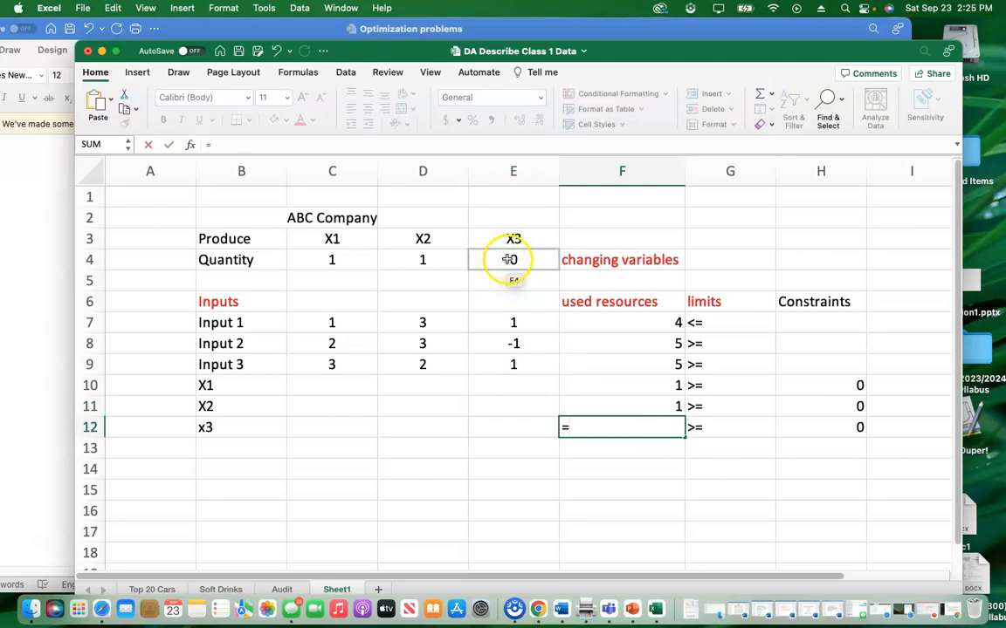
pyautogui.click(509, 260)
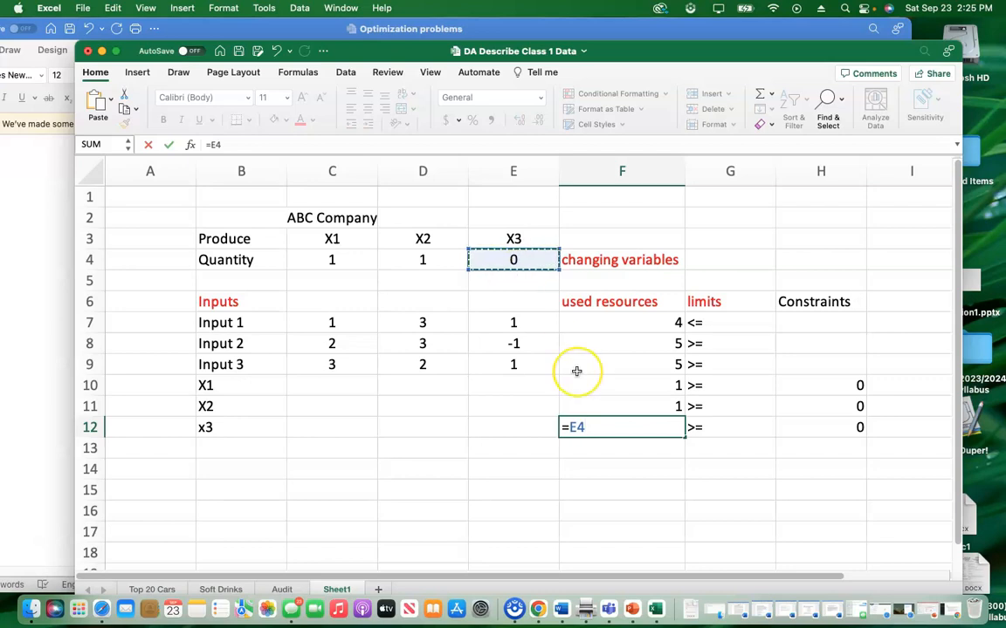
pyautogui.press('BackSpace')
pyautogui.press('BackSpace')
pyautogui.press('Escape')
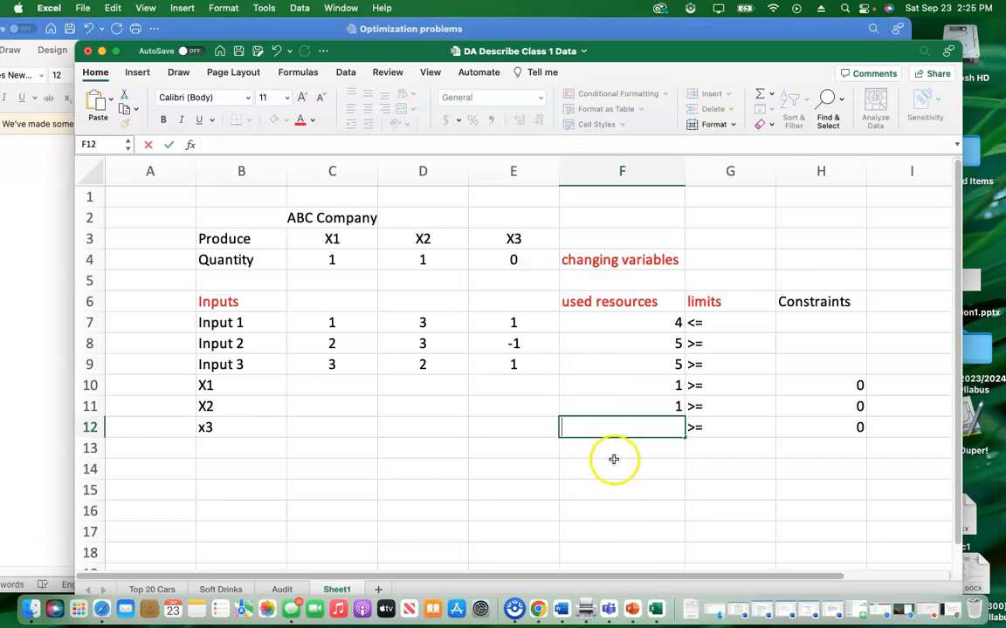
pyautogui.click(506, 260)
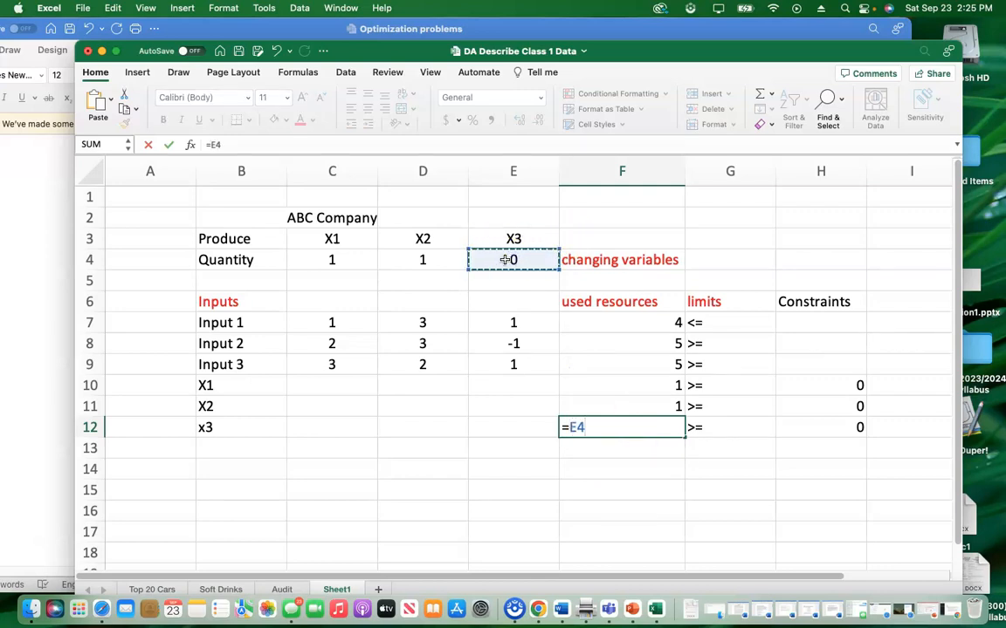
pyautogui.press('Return')
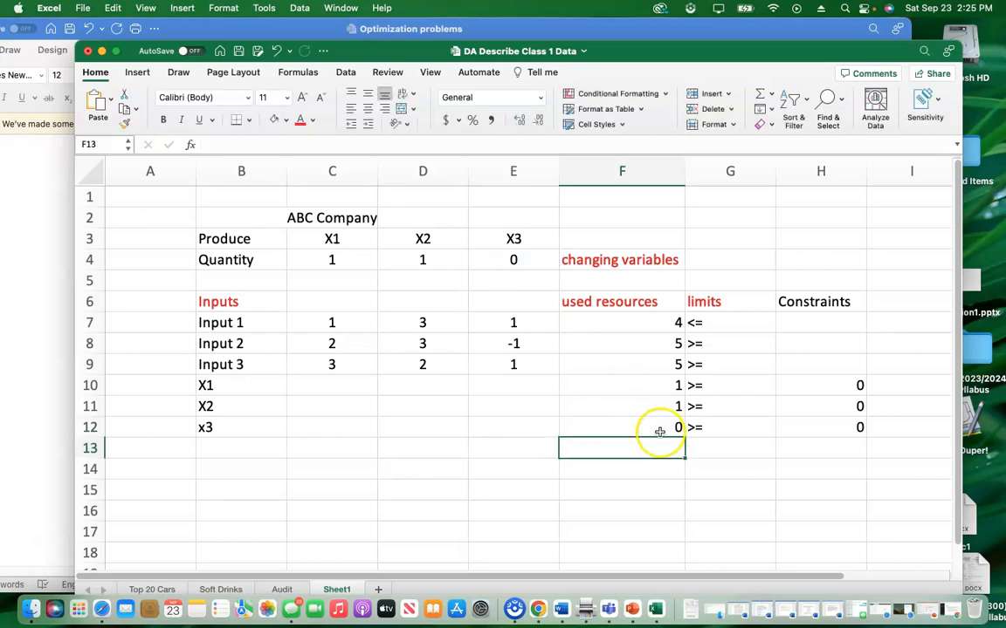
# Test the x3 link by setting the X3 quantity in E4 to 1 and then 12, and check the formula in F12
pyautogui.click(511, 259)
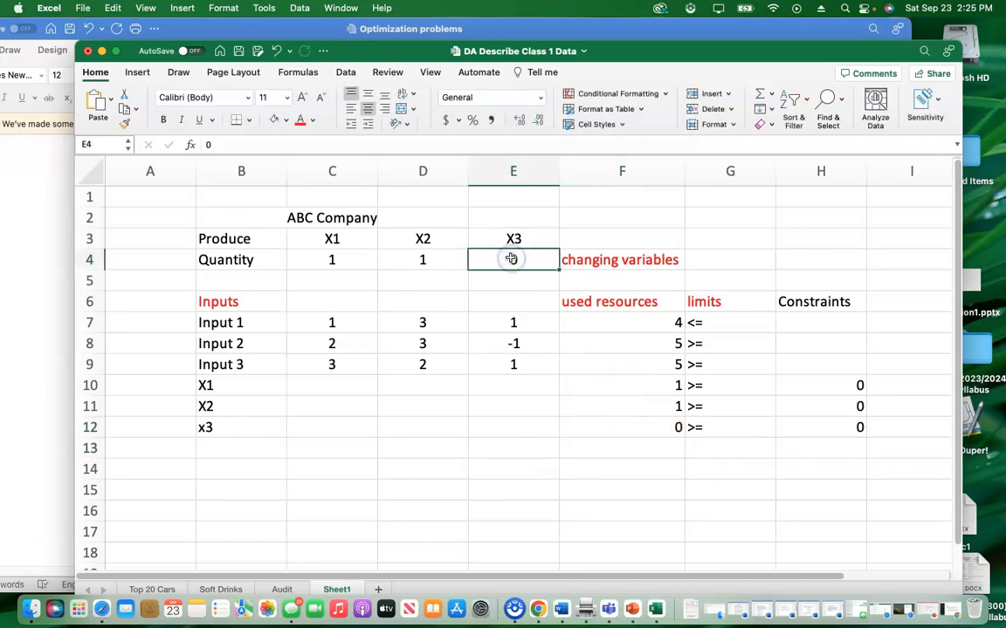
pyautogui.press('Return')
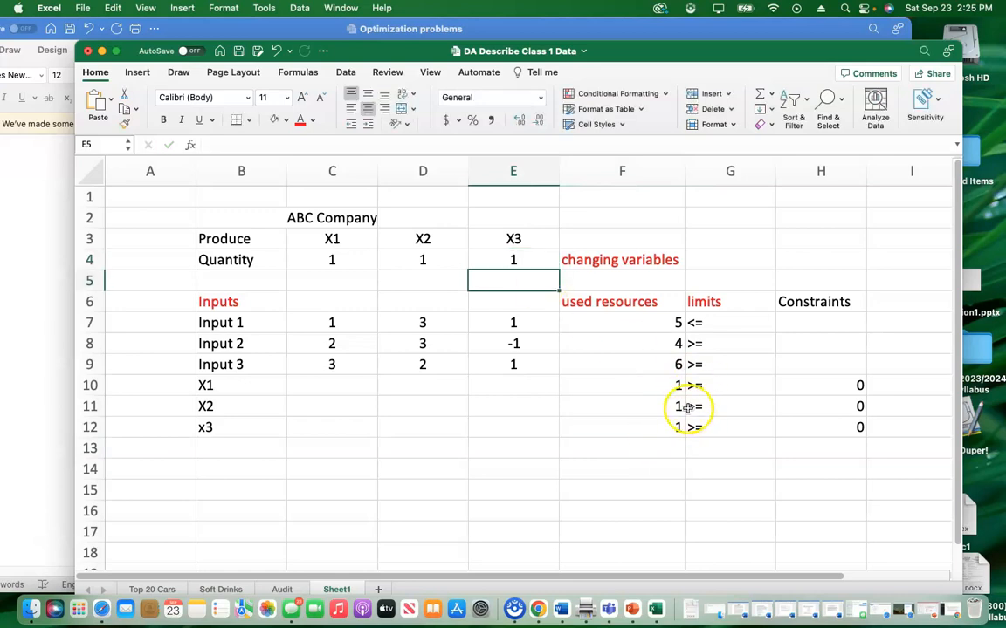
pyautogui.click(509, 260)
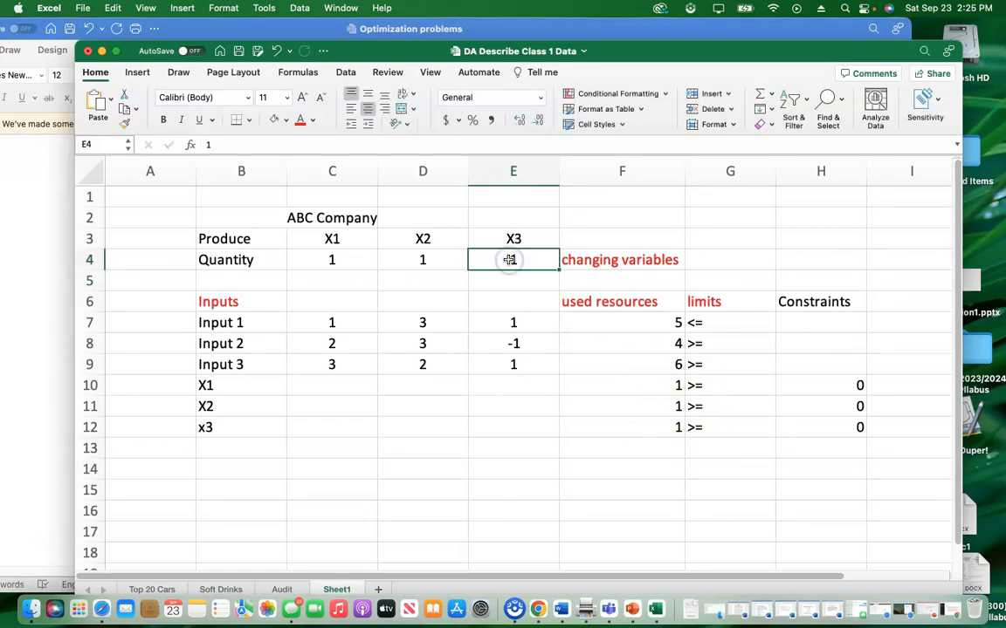
pyautogui.write('12')
pyautogui.press('Return')
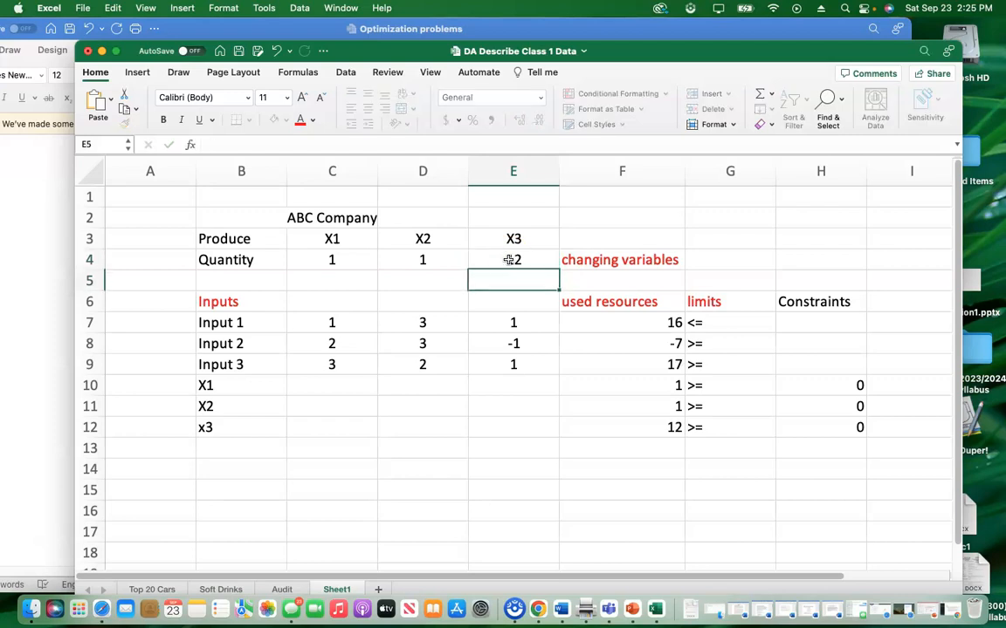
pyautogui.click(668, 427)
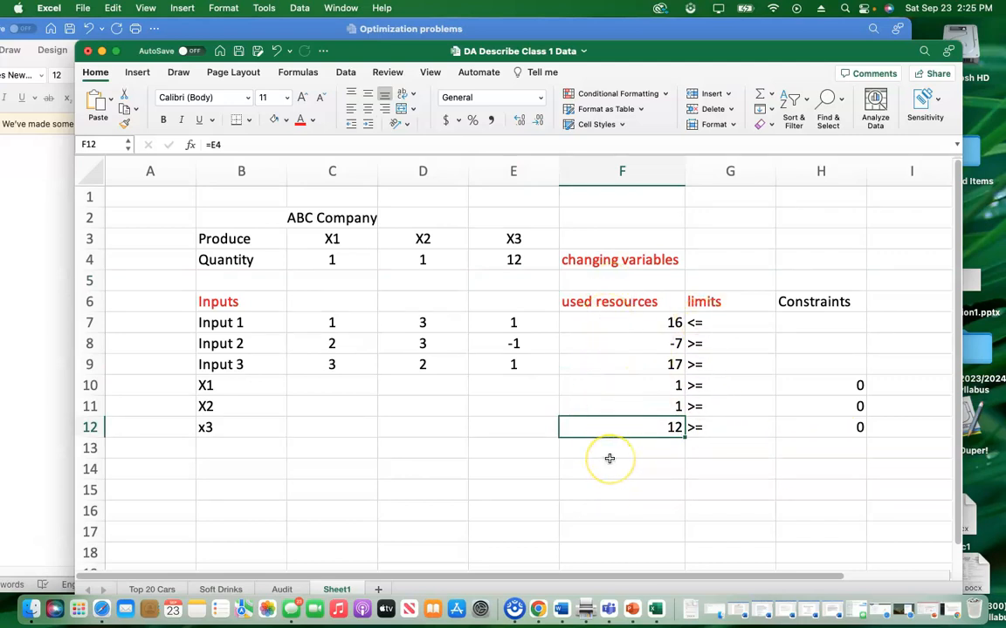
# Check the constraint values in the Word problem and enter 9, 2 and 5 in H7:H9 for Inputs 1 to 3
pyautogui.click(844, 322)
pyautogui.moveTo(845, 322); pyautogui.dragTo(846, 363)
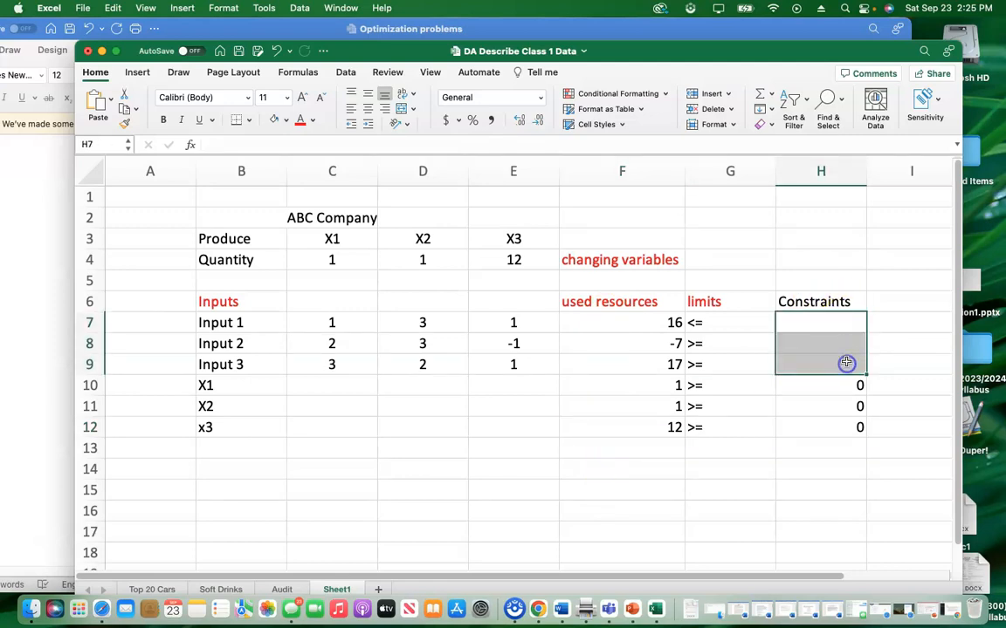
pyautogui.click(814, 319)
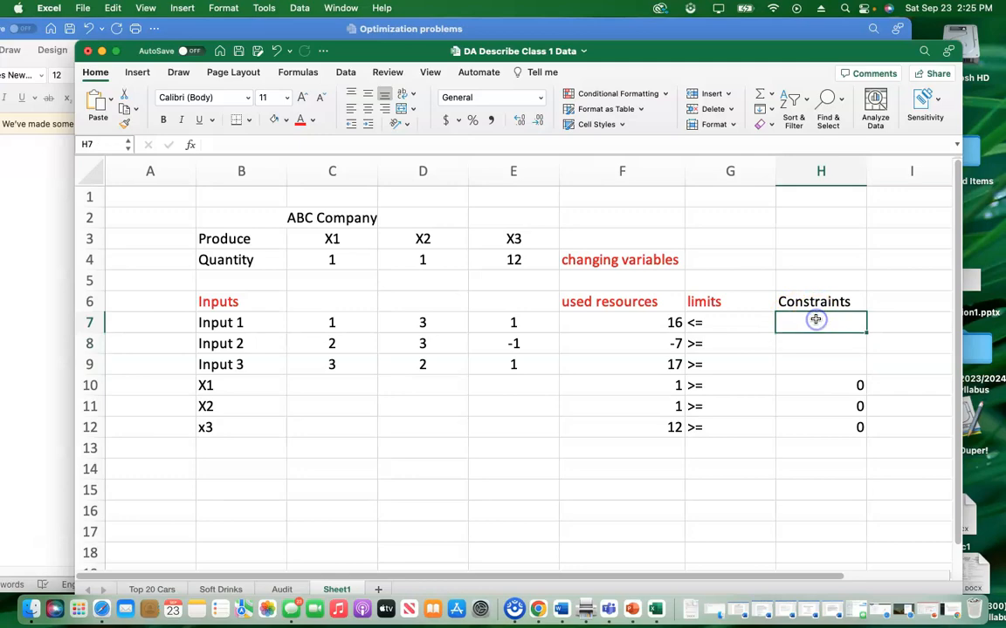
pyautogui.moveTo(373, 49); pyautogui.dragTo(632, 50)
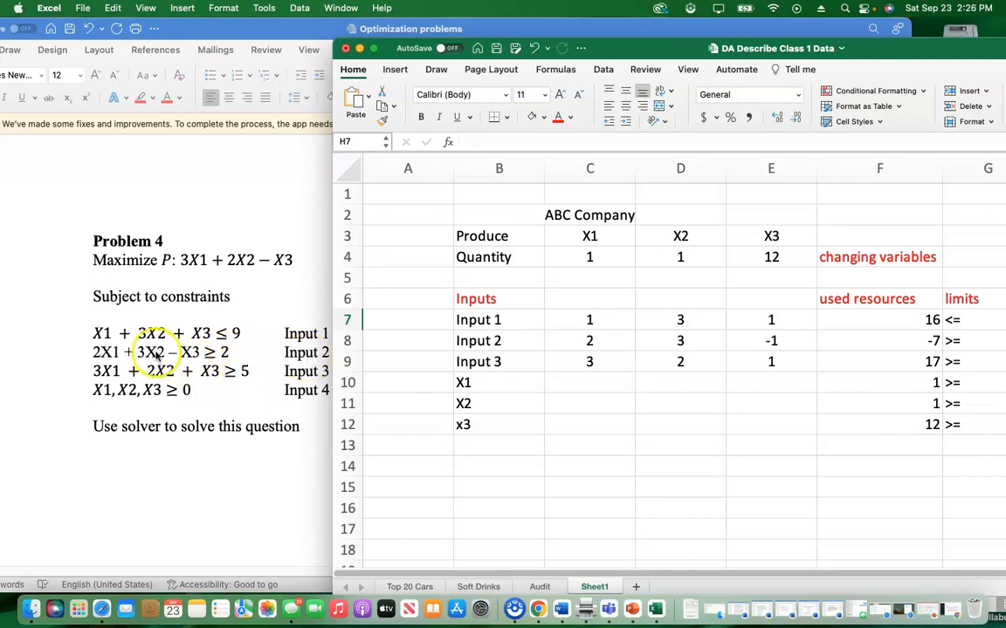
pyautogui.moveTo(673, 43); pyautogui.dragTo(480, 21)
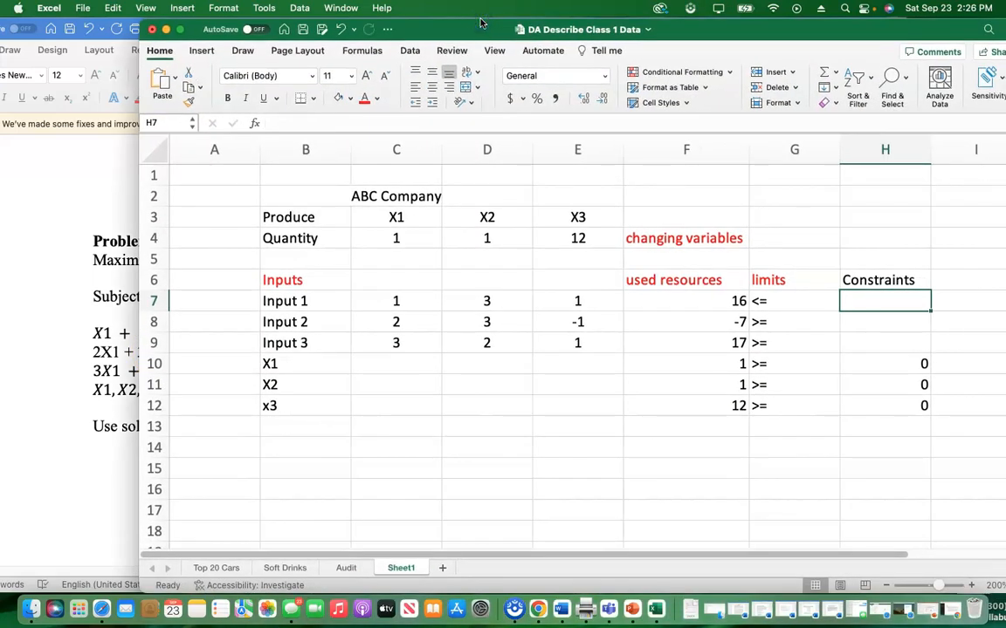
pyautogui.write('9')
pyautogui.click(881, 324)
pyautogui.write('2')
pyautogui.click(887, 342)
pyautogui.write('5')
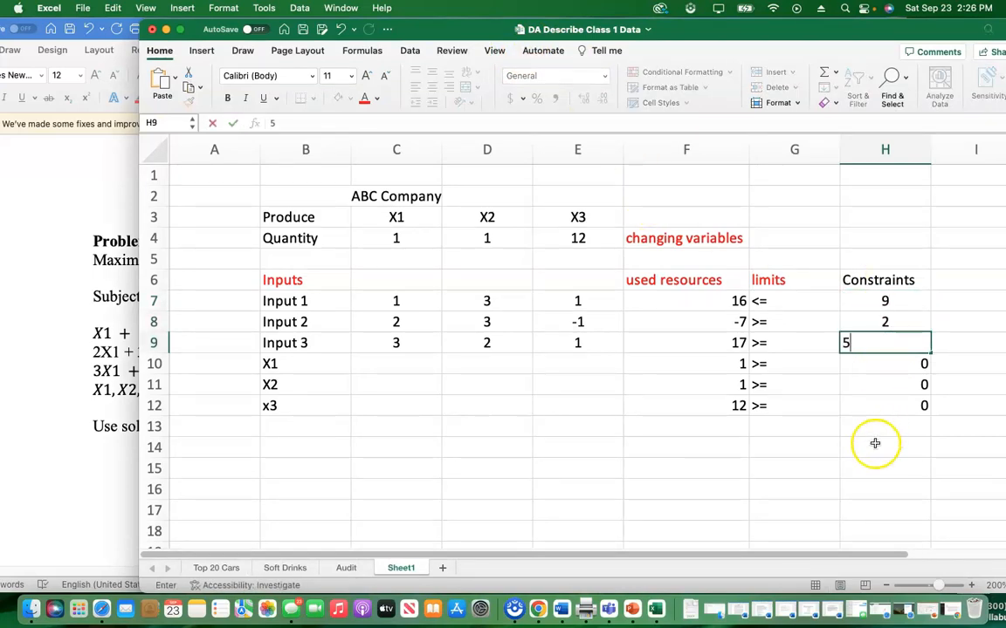
pyautogui.click(876, 444)
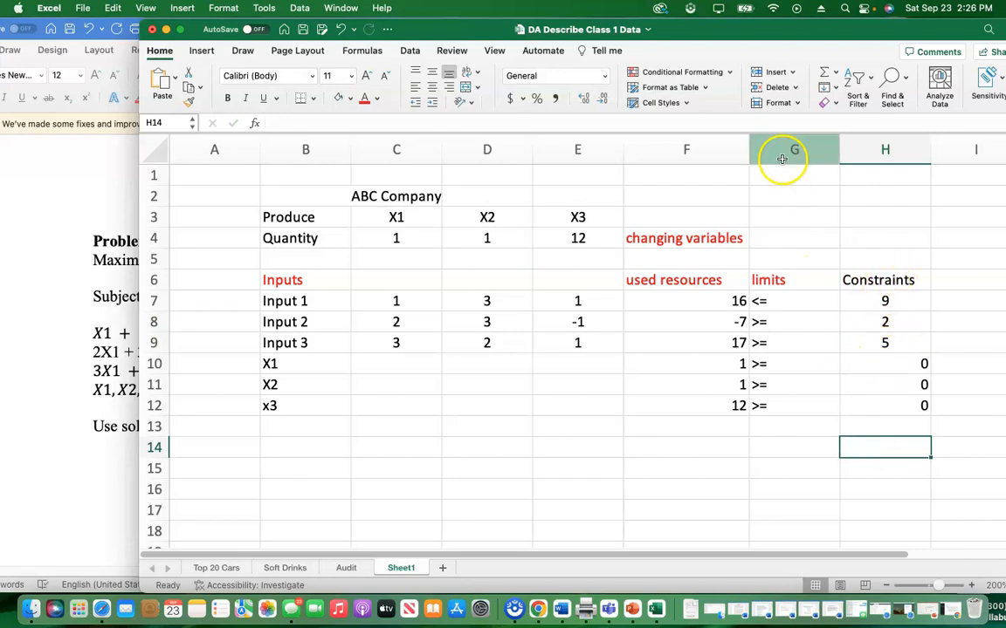
# Label B13 as "perunit profit" and B14 as "Profit" below the x3 row
pyautogui.moveTo(724, 29); pyautogui.dragTo(701, 28)
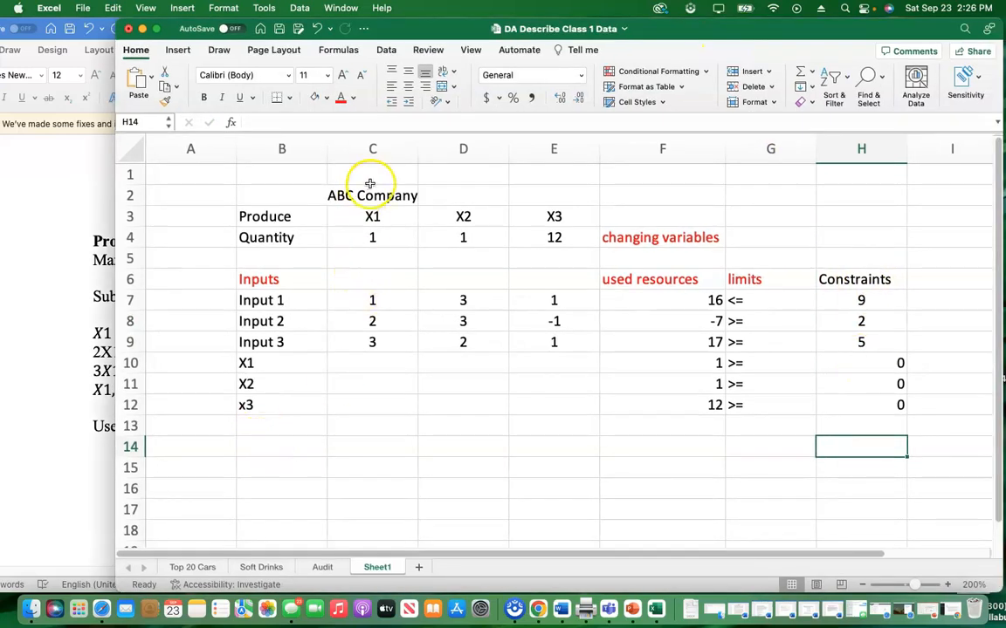
pyautogui.click(256, 429)
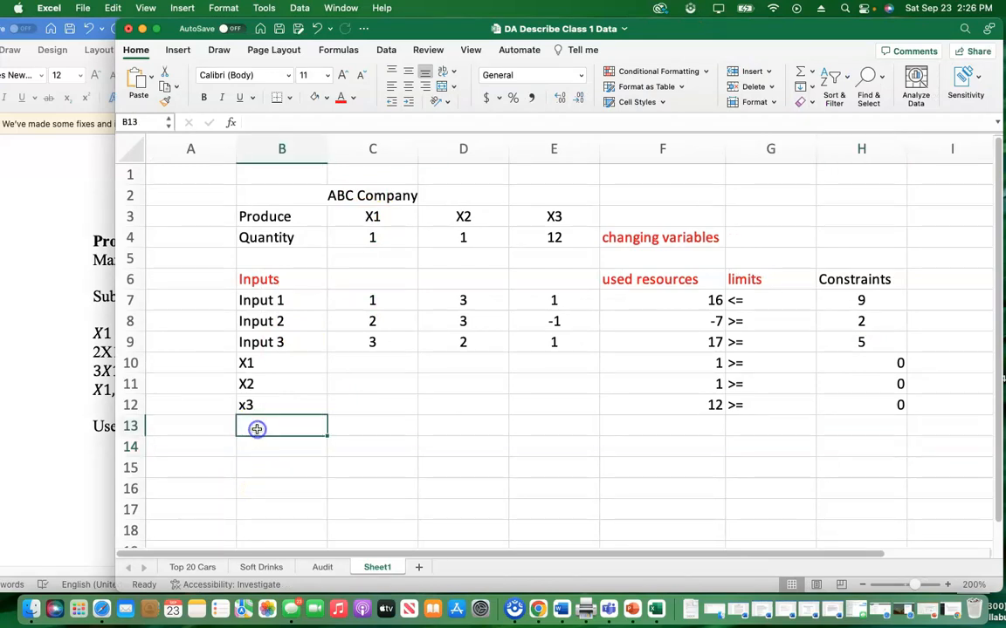
pyautogui.write('per')
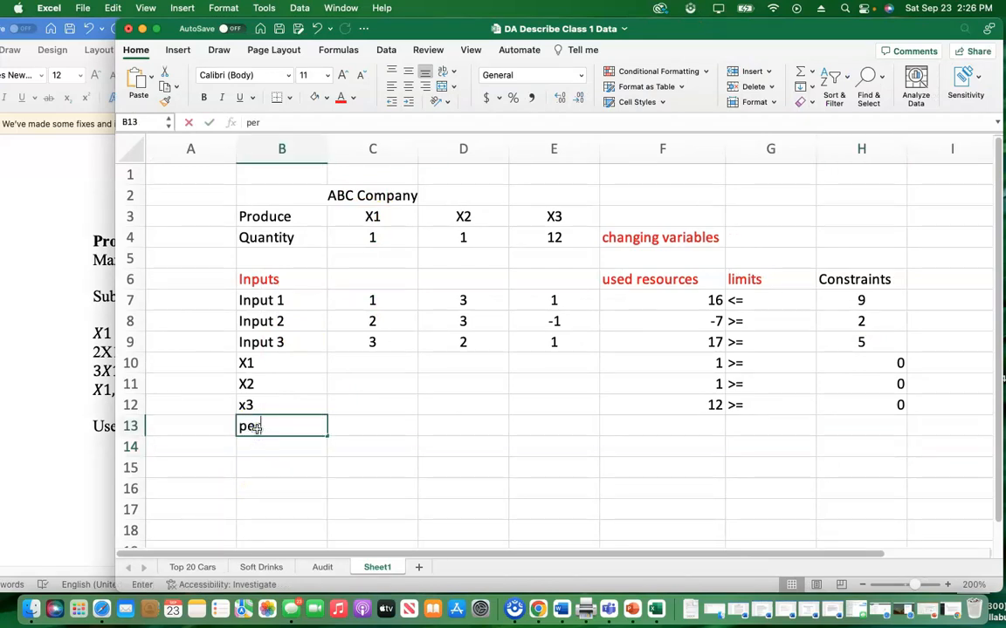
pyautogui.write('unit profit')
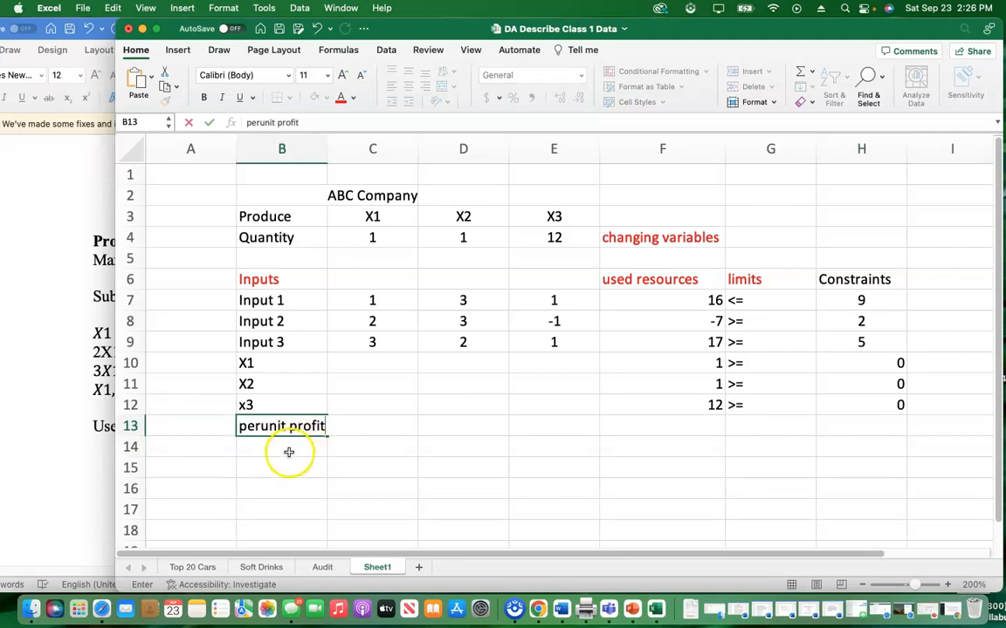
pyautogui.click(288, 449)
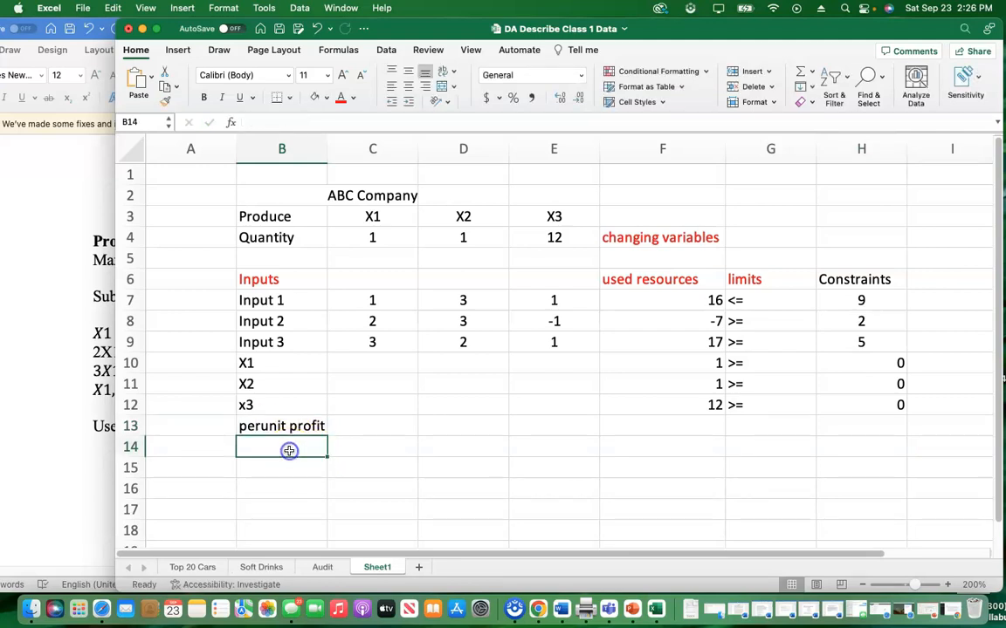
pyautogui.write('Profit')
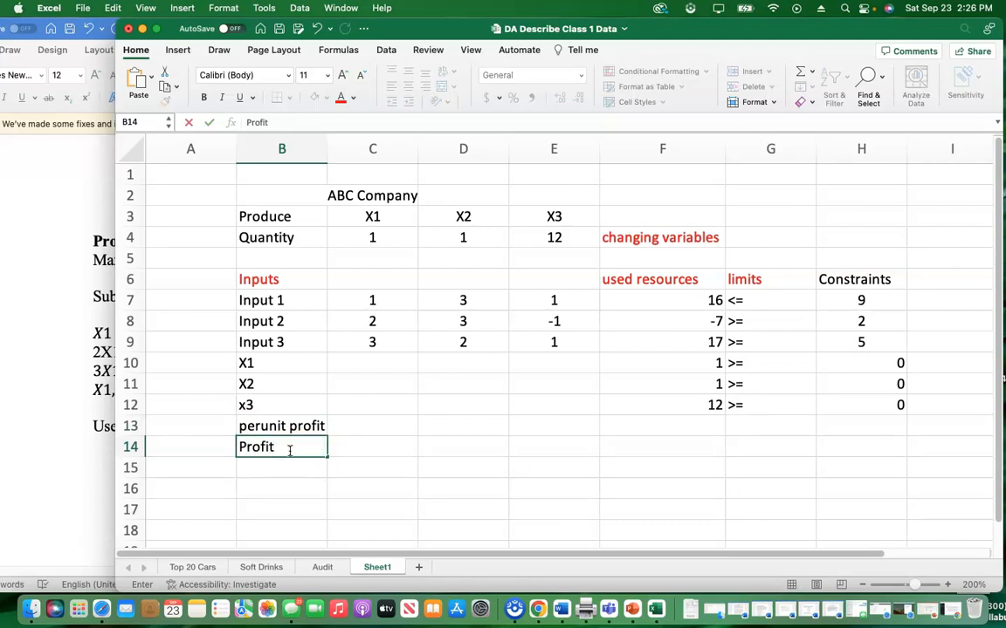
# Enter the objective coefficients from the Word problem, 3, 2 and -1, in C13:E13 of the perunit profit row
pyautogui.click(389, 426)
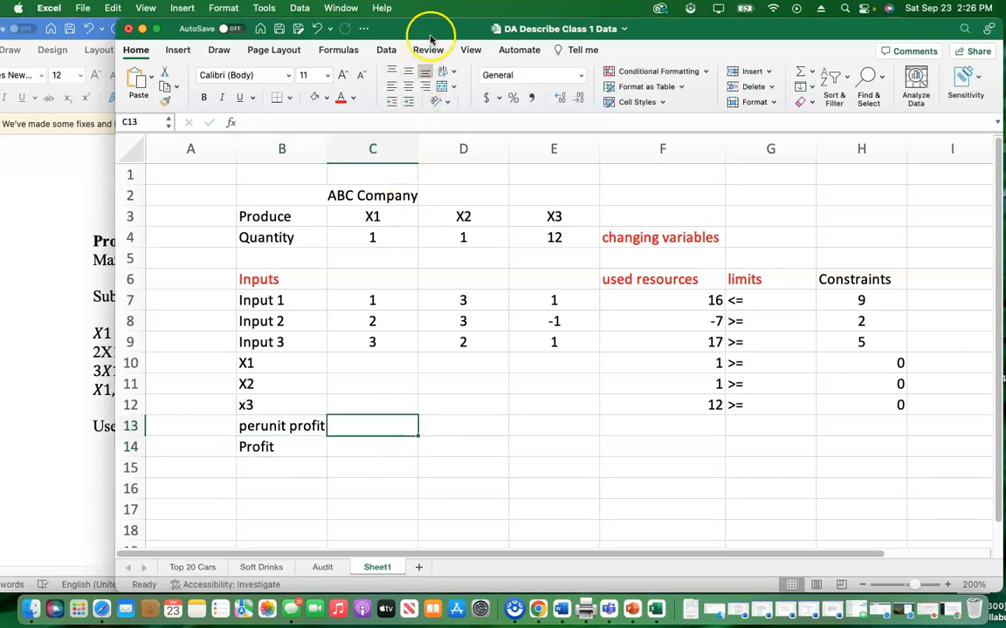
pyautogui.moveTo(431, 33); pyautogui.dragTo(632, 7)
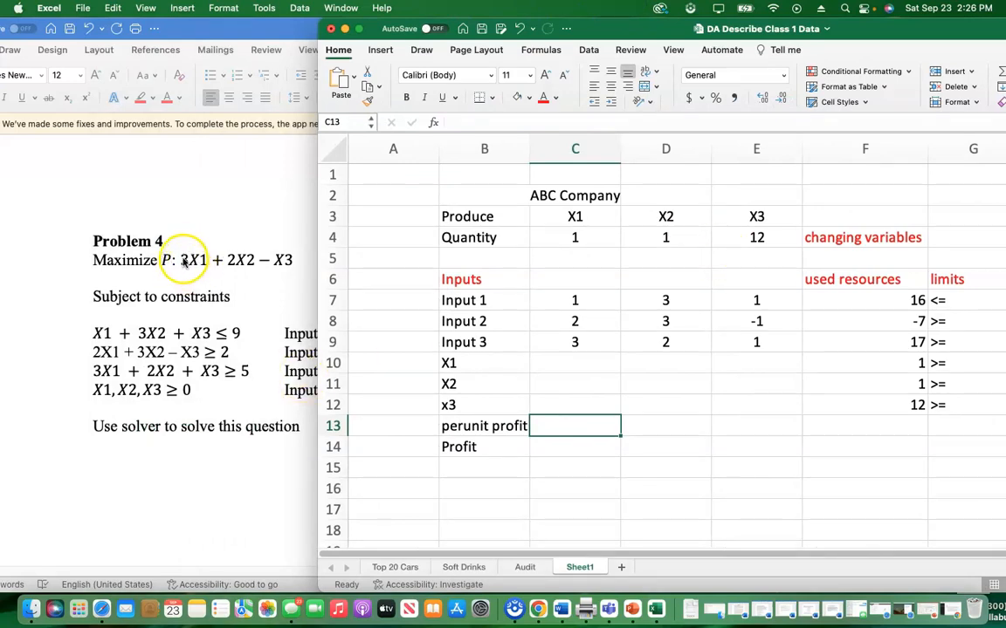
pyautogui.write('3')
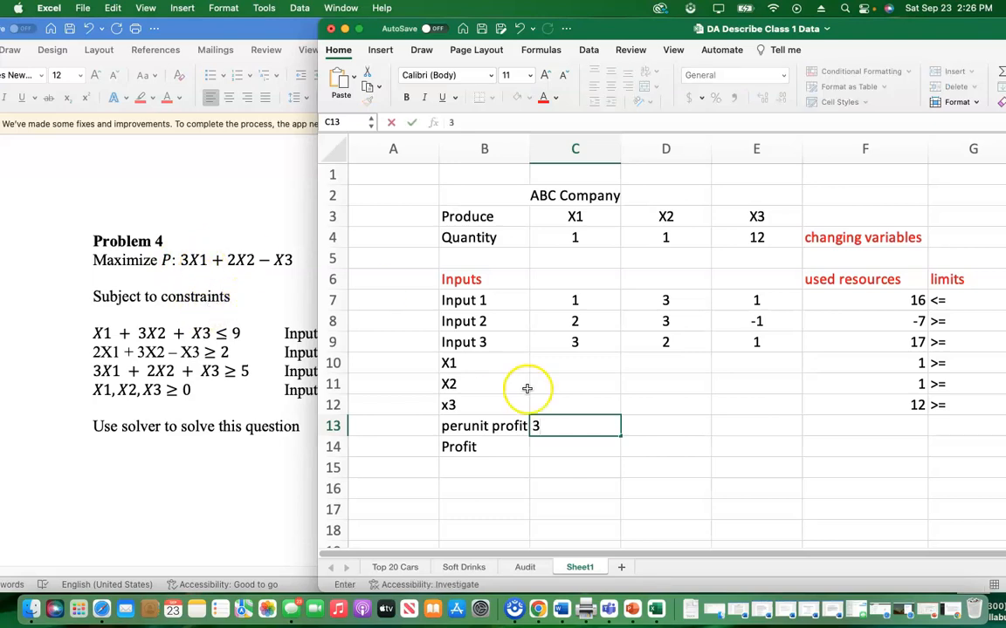
pyautogui.click(661, 432)
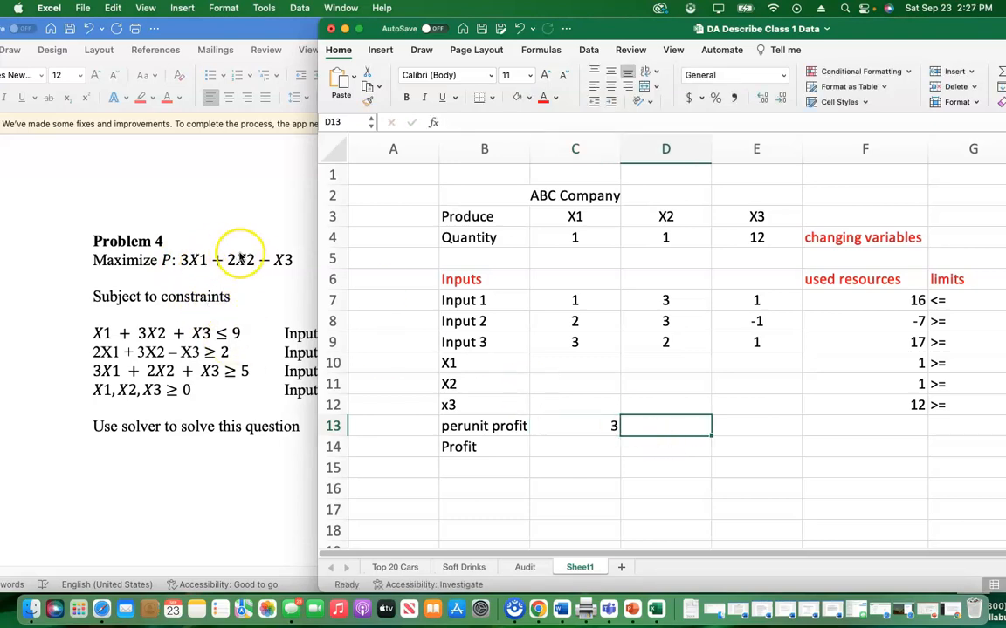
pyautogui.write('2')
pyautogui.click(749, 424)
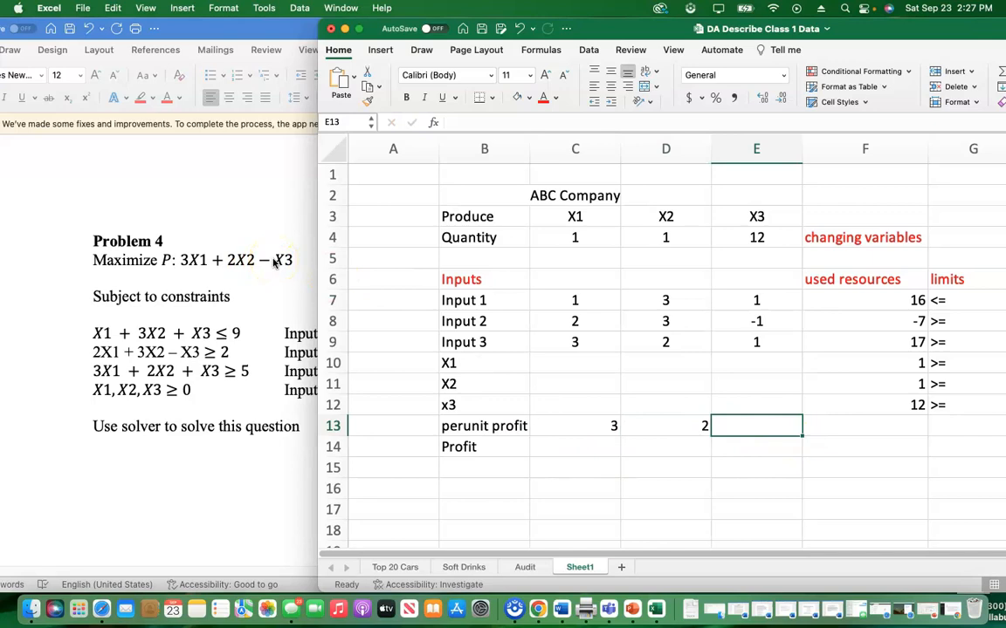
pyautogui.write('-1')
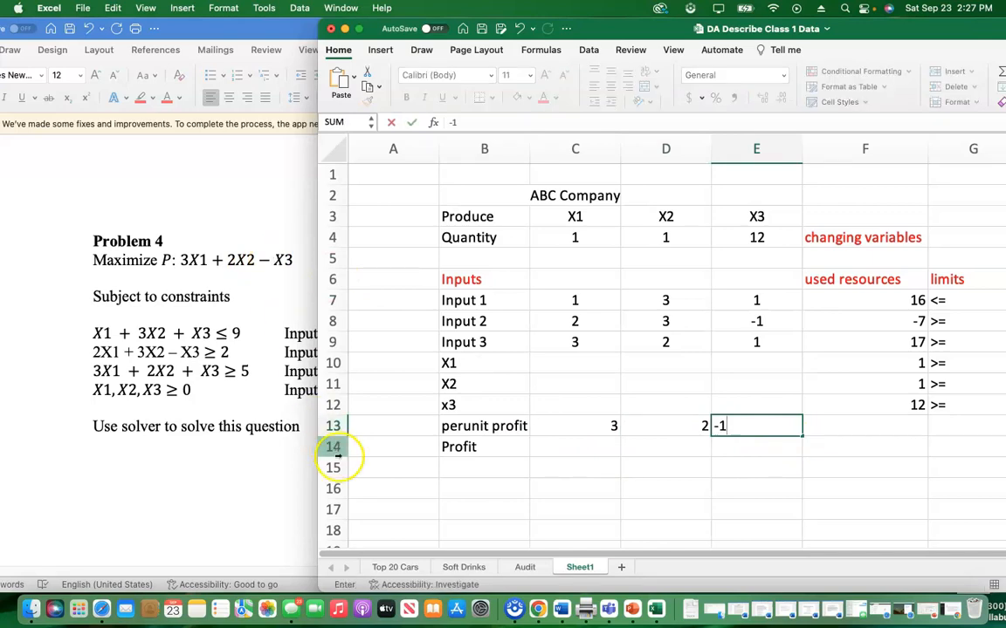
pyautogui.click(676, 482)
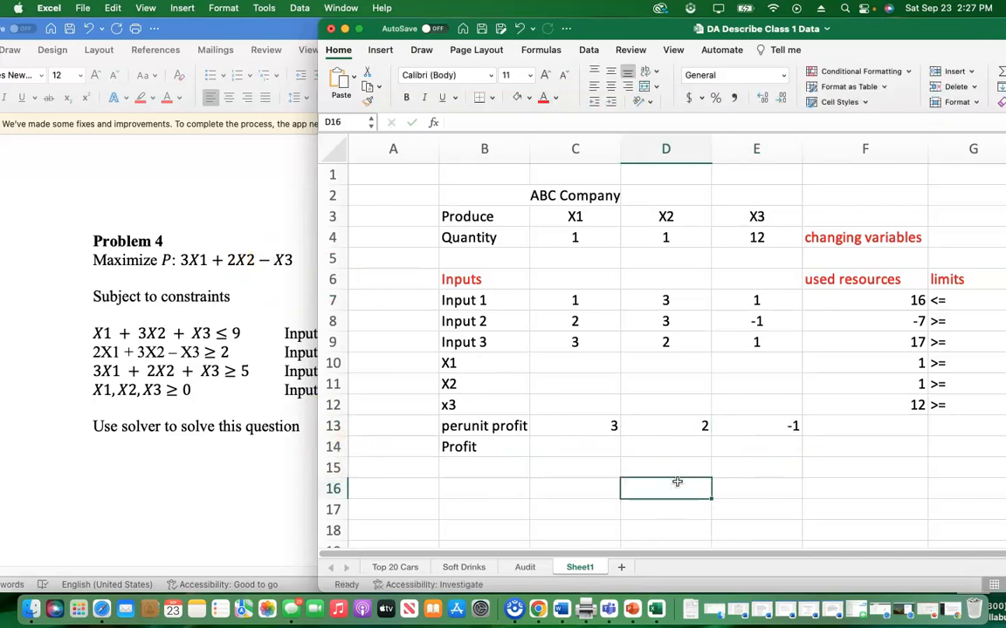
# Enter the formula =SUMPRODUCT(C13:E13,C4:E4) in F14 to calculate the profit, and check it
pyautogui.click(852, 444)
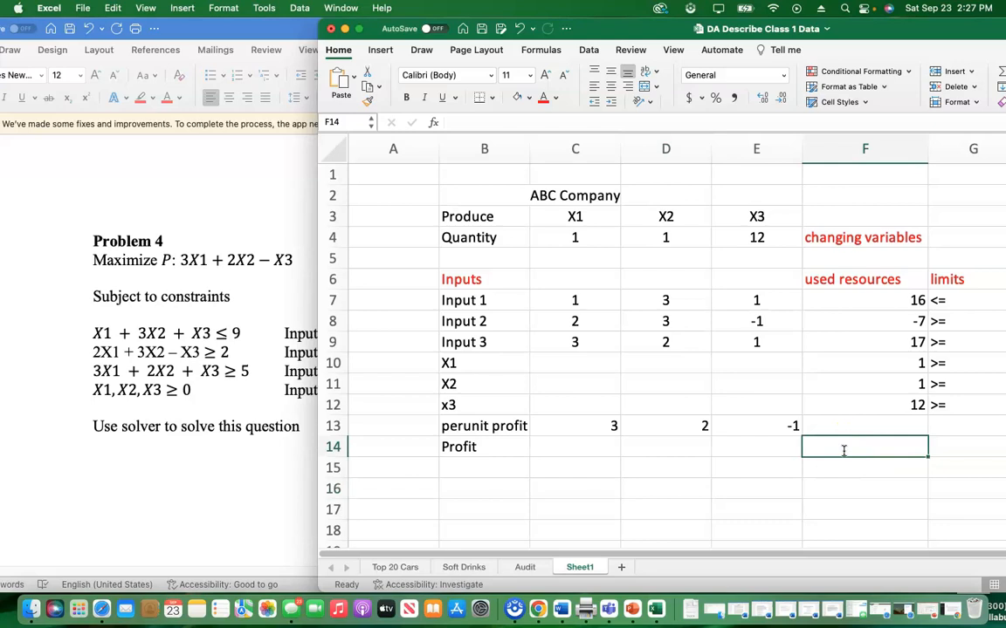
pyautogui.write('=')
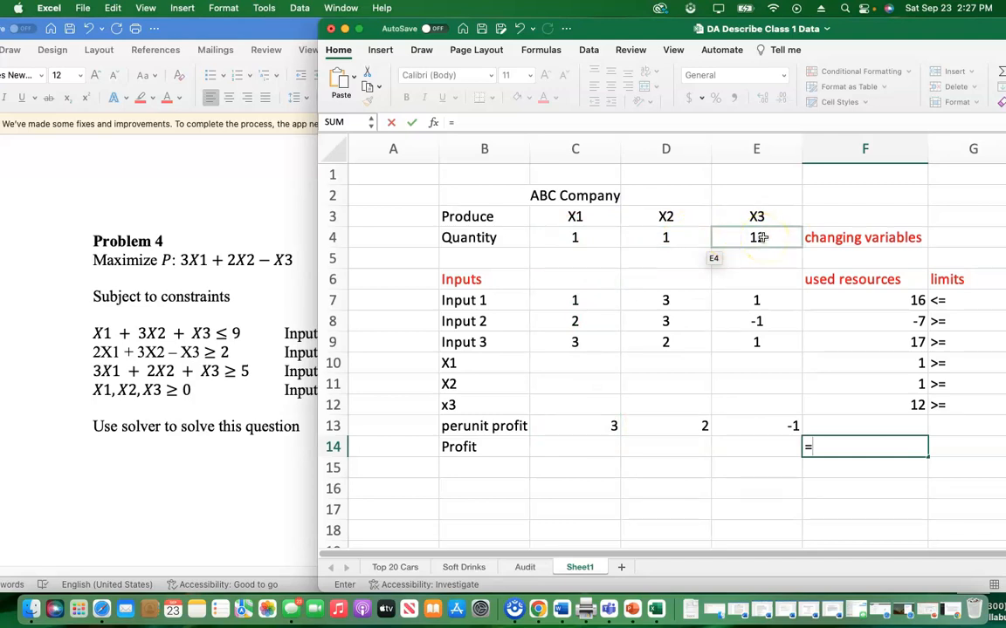
pyautogui.write('sumproduc')
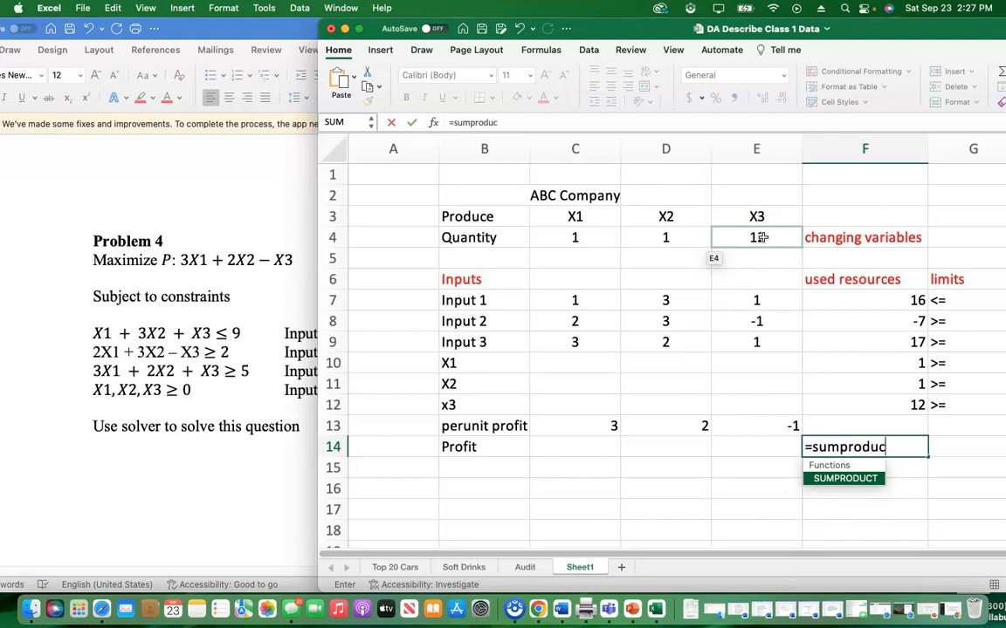
pyautogui.write('t')
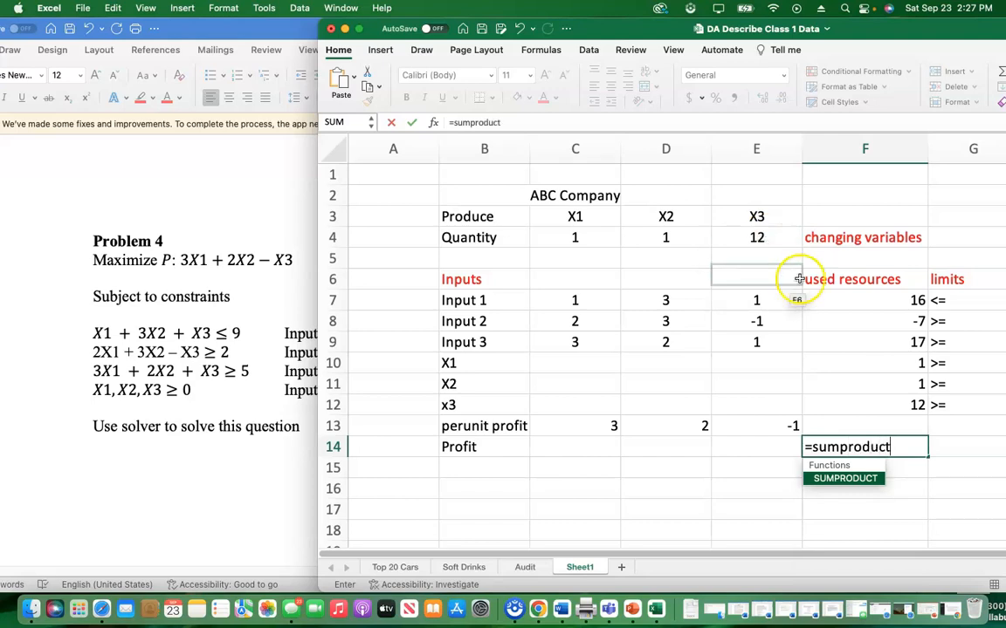
pyautogui.doubleClick(831, 479)
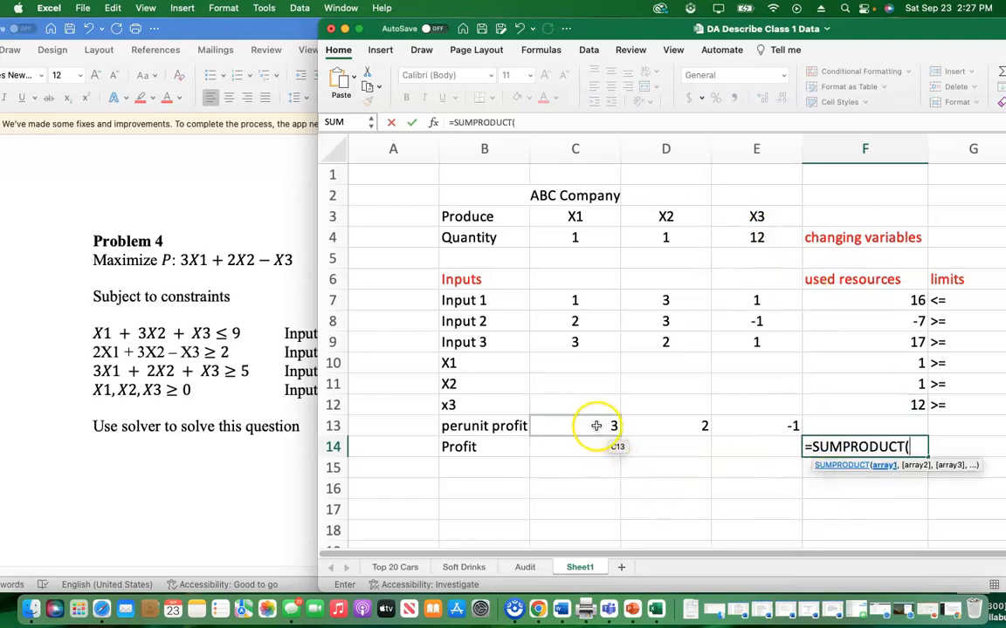
pyautogui.moveTo(595, 425); pyautogui.dragTo(761, 421)
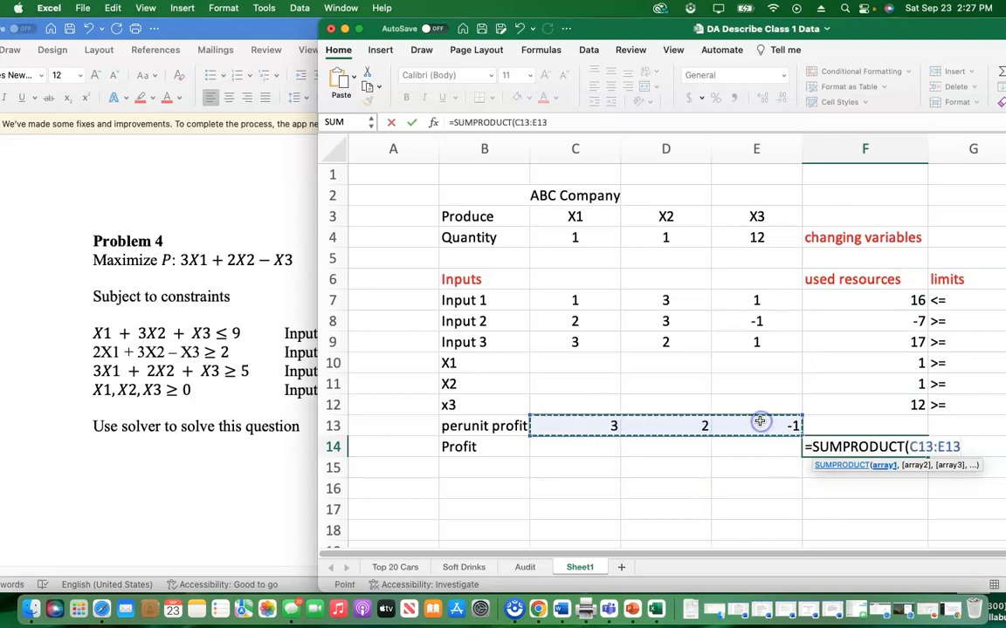
pyautogui.write(',')
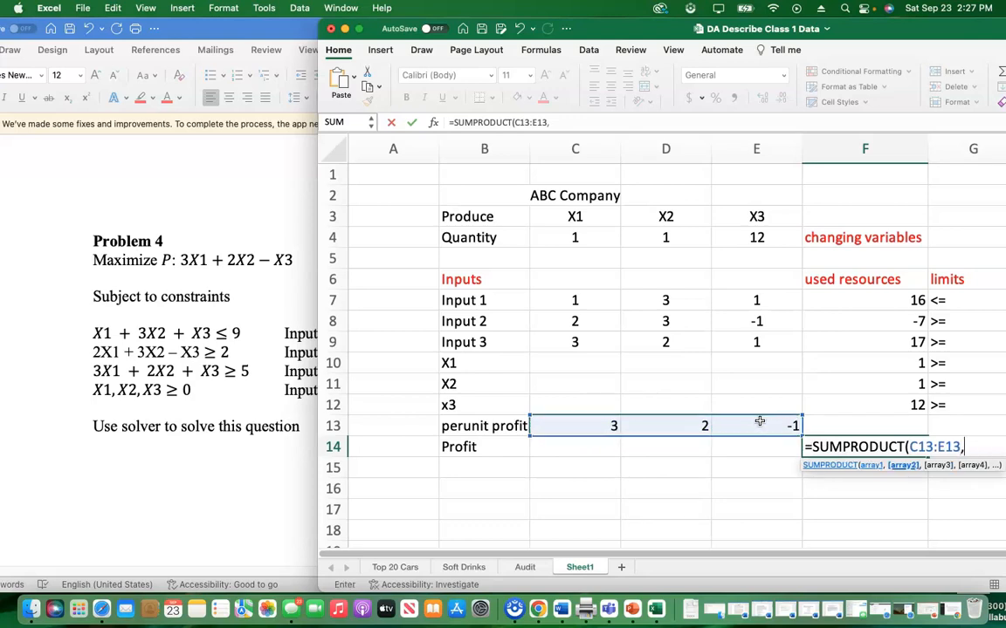
pyautogui.moveTo(573, 238); pyautogui.dragTo(765, 241)
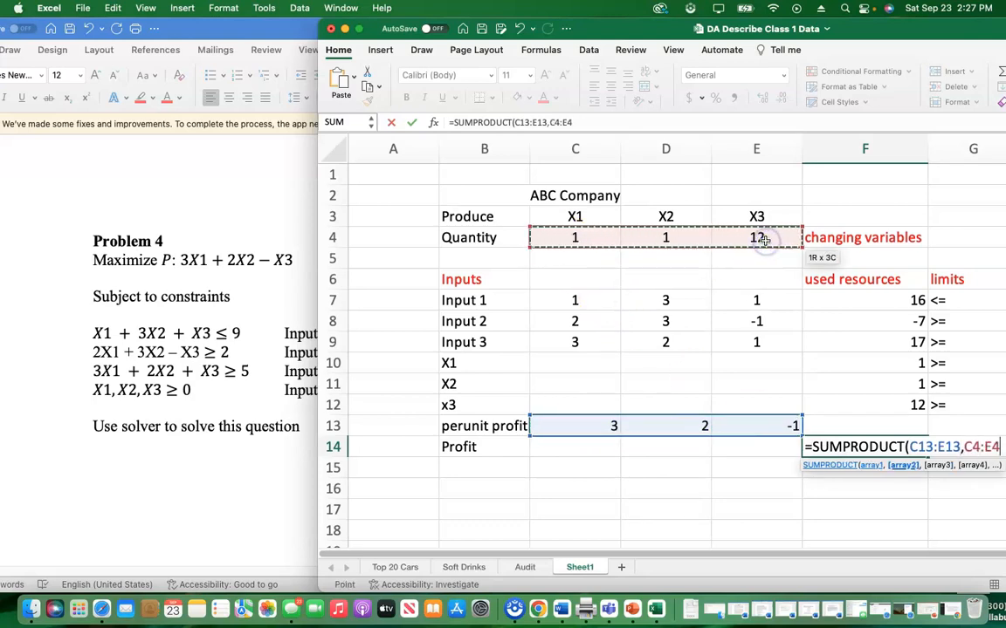
pyautogui.write(')')
pyautogui.press('Return')
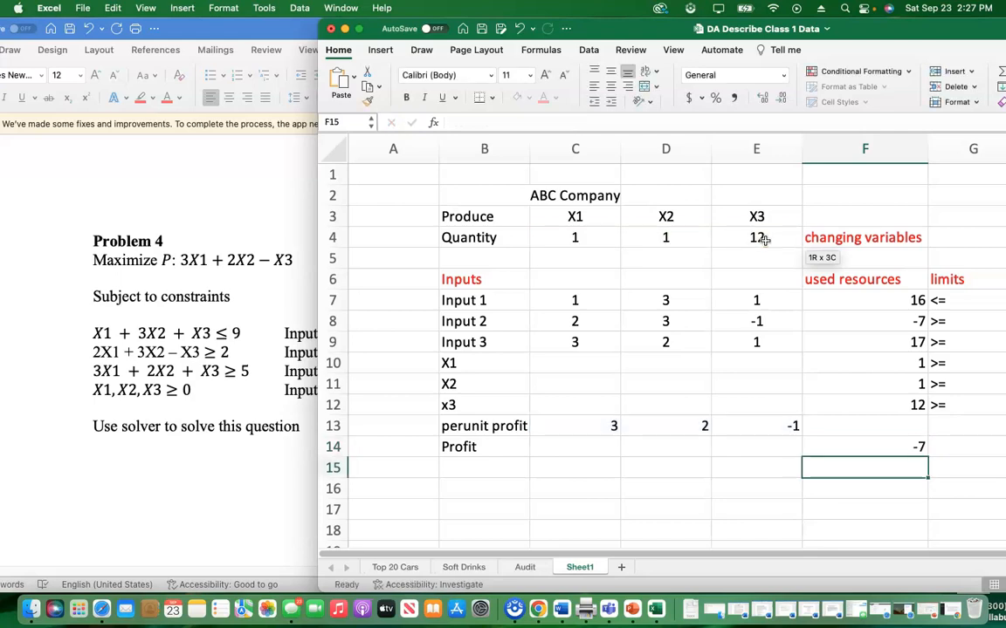
pyautogui.click(887, 446)
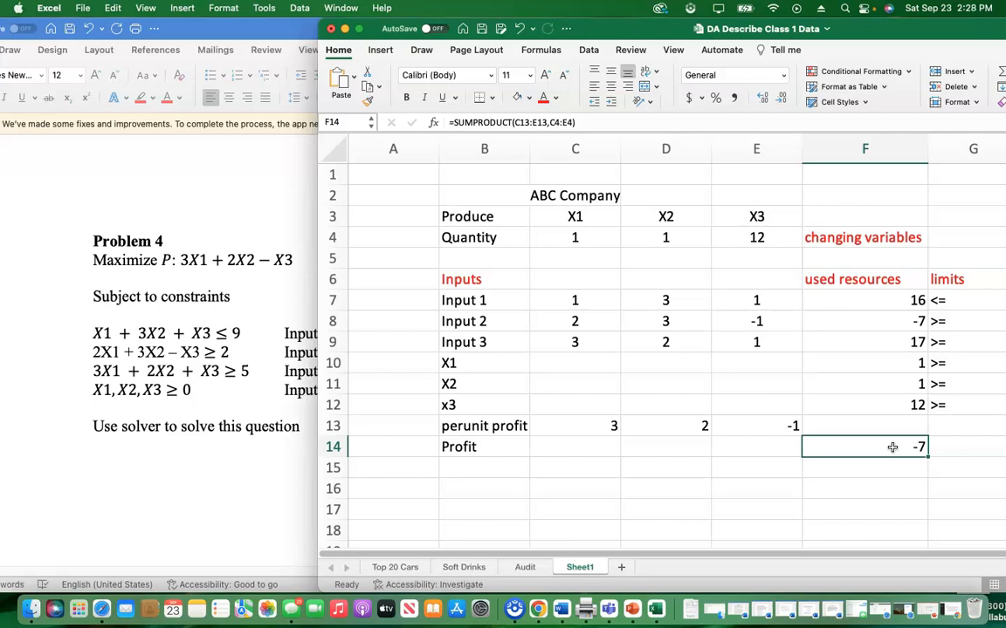
pyautogui.click(894, 451)
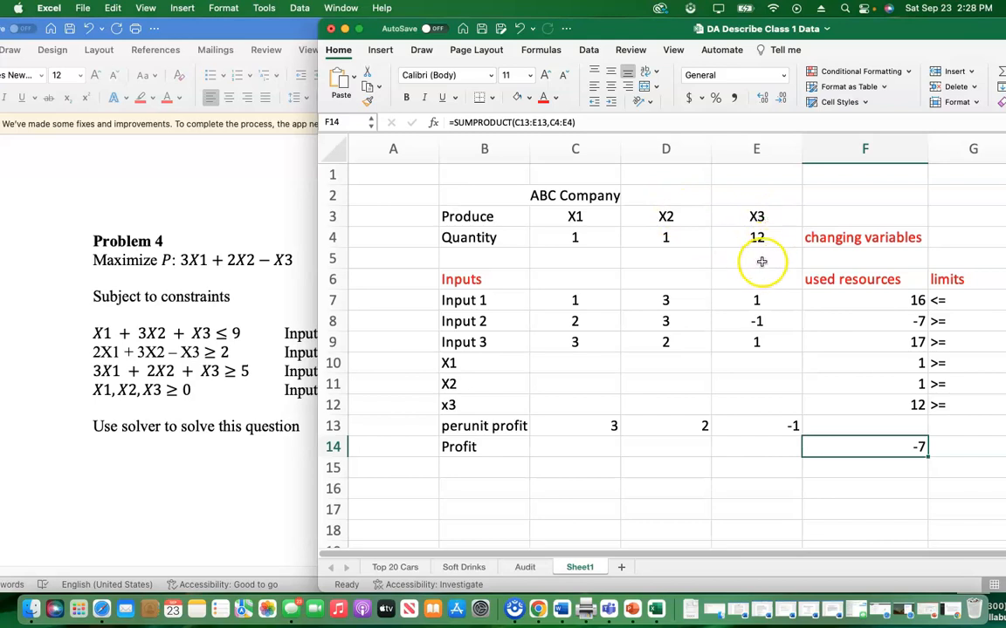
# Reset the X1, X2 and X3 quantities in C4:E4 to 0
pyautogui.moveTo(903, 42); pyautogui.dragTo(655, 41)
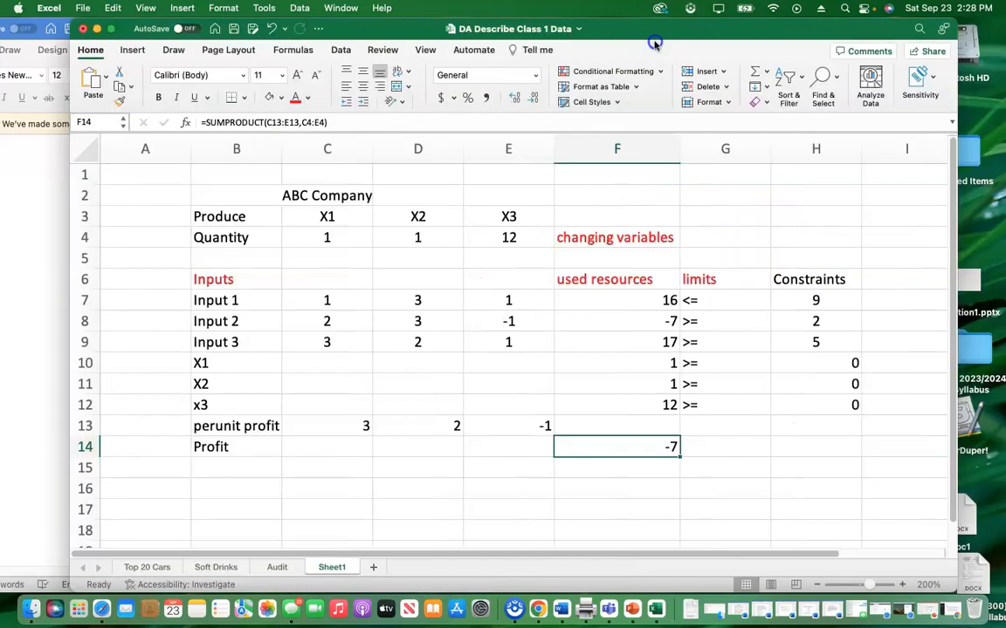
pyautogui.click(527, 494)
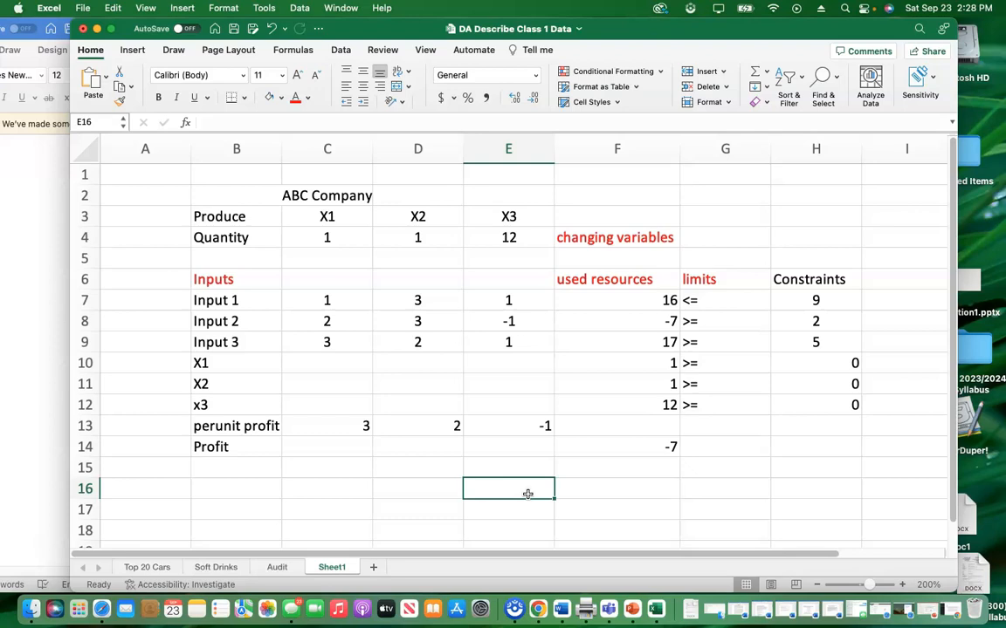
pyautogui.click(329, 239)
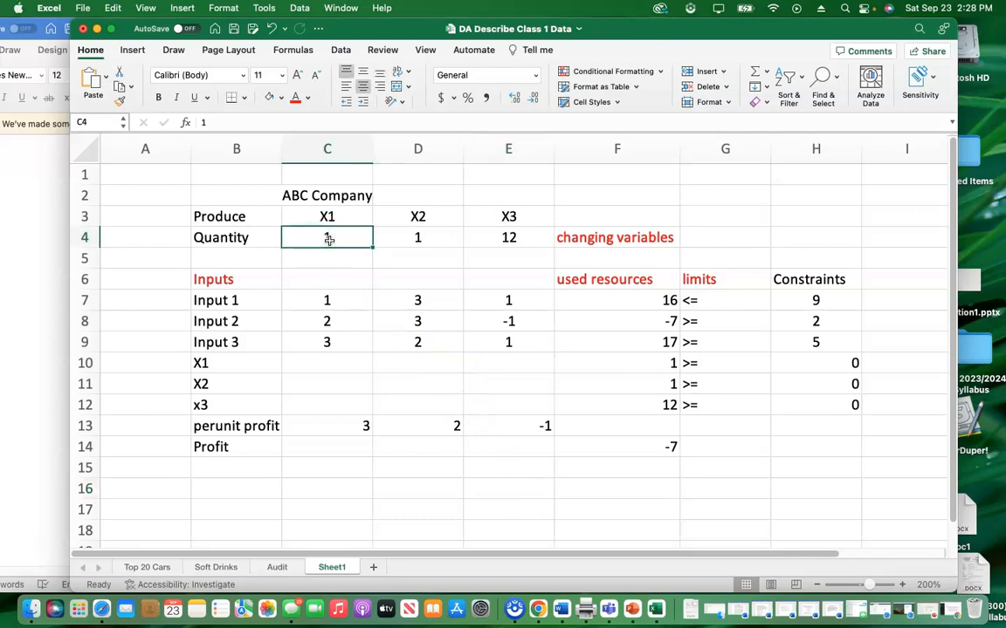
pyautogui.write('0')
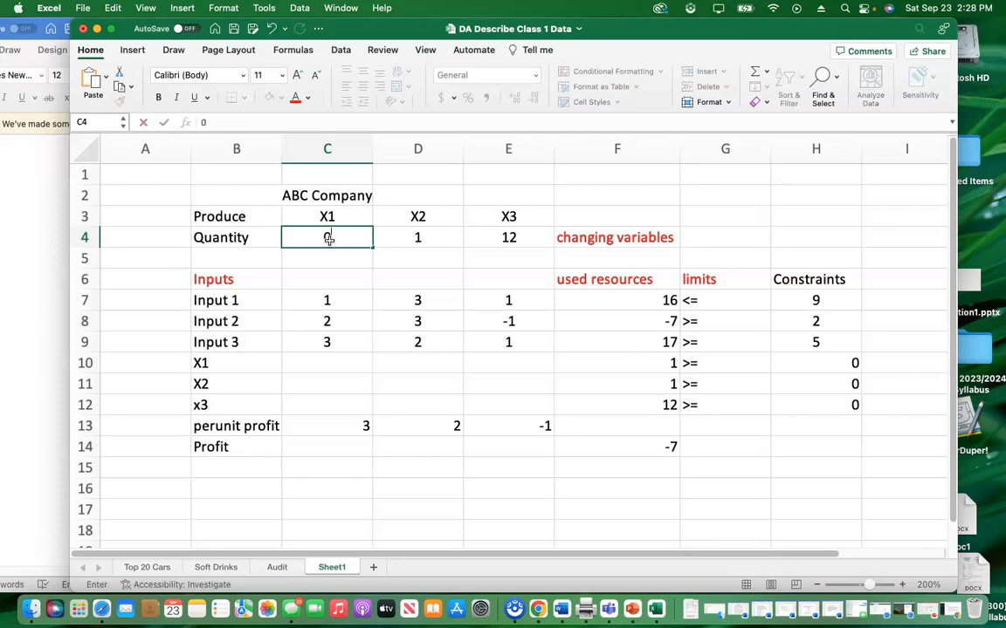
pyautogui.click(413, 237)
pyautogui.write('0')
pyautogui.click(510, 238)
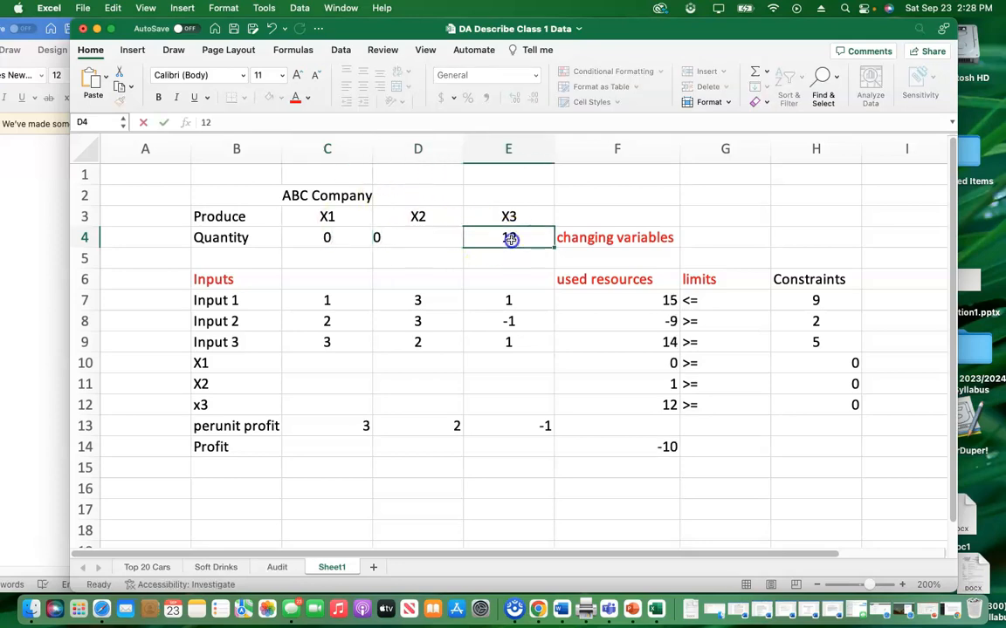
pyautogui.write('0')
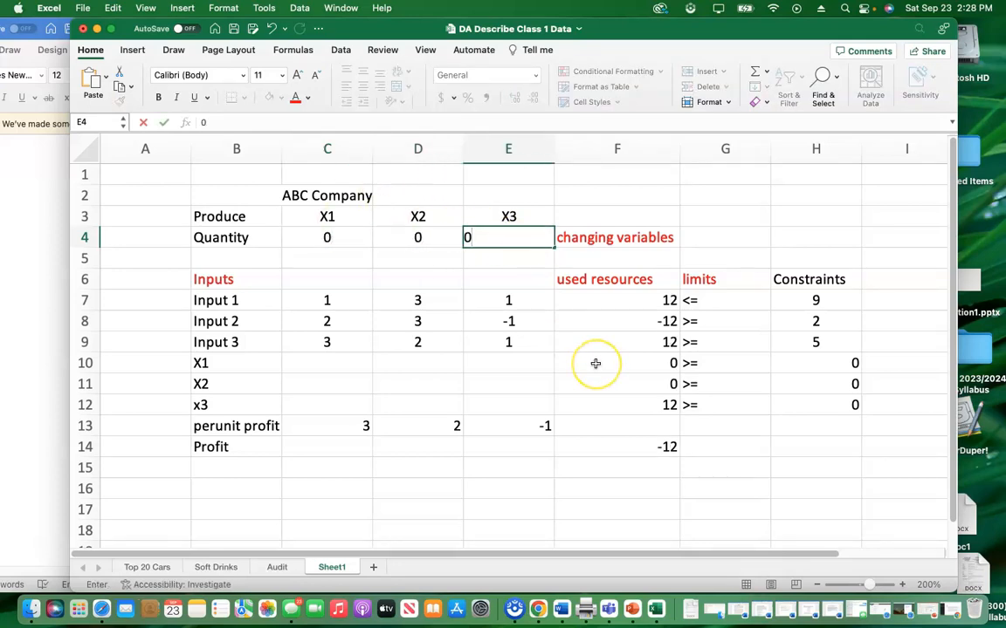
pyautogui.press('Return')
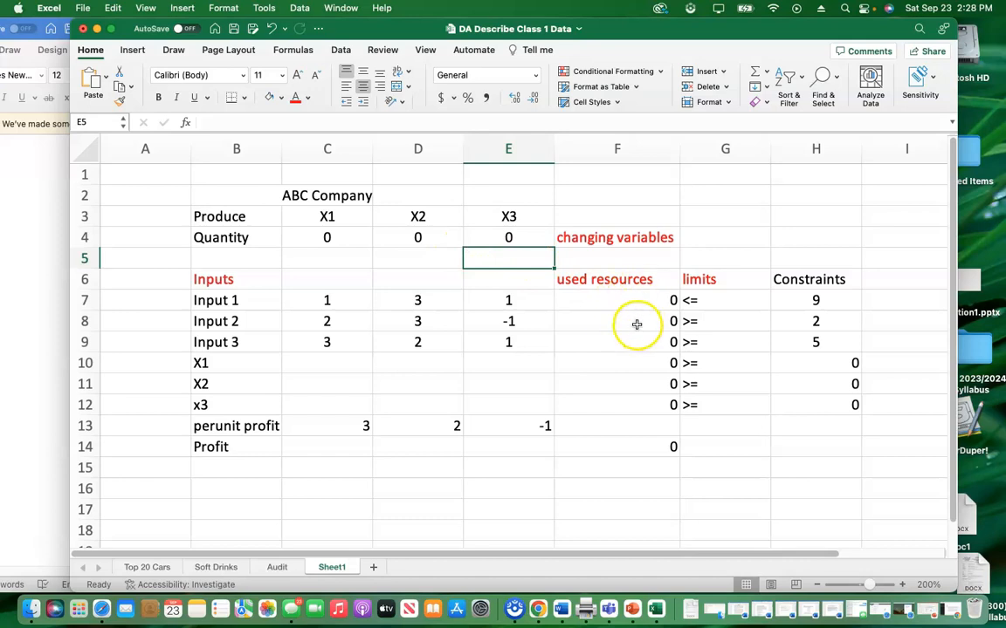
# Enable the Solver Add-In among the available Excel add-ins, leaving the worksheet formulas as they are
pyautogui.click(662, 449)
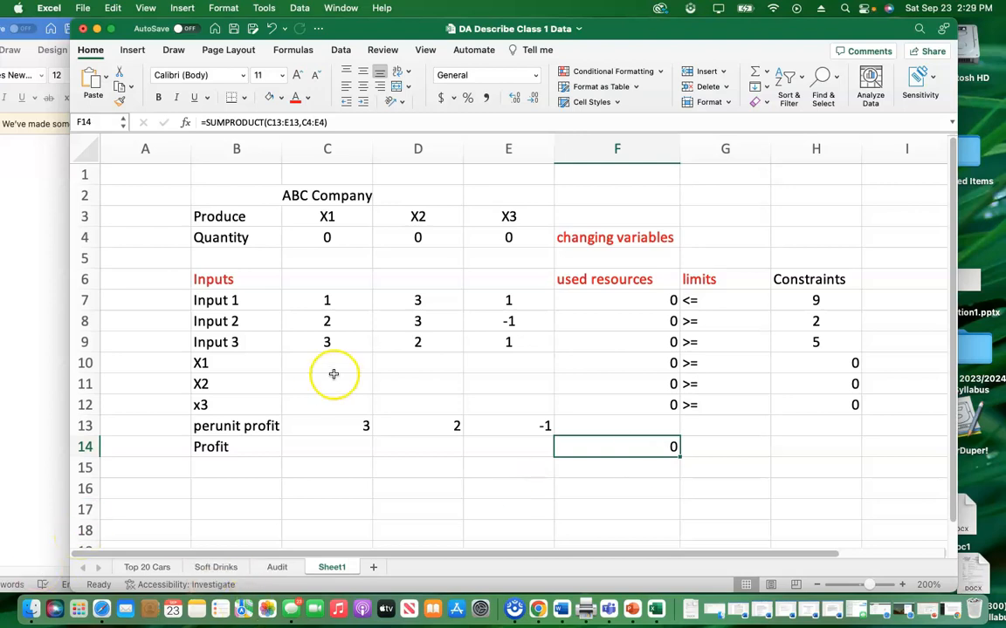
pyautogui.click(267, 11)
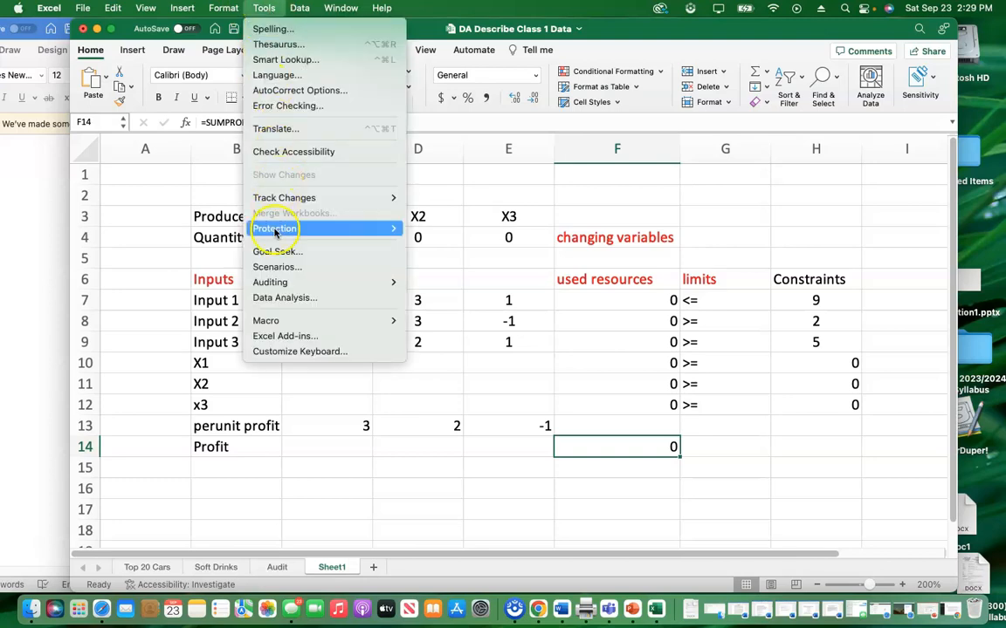
pyautogui.click(285, 337)
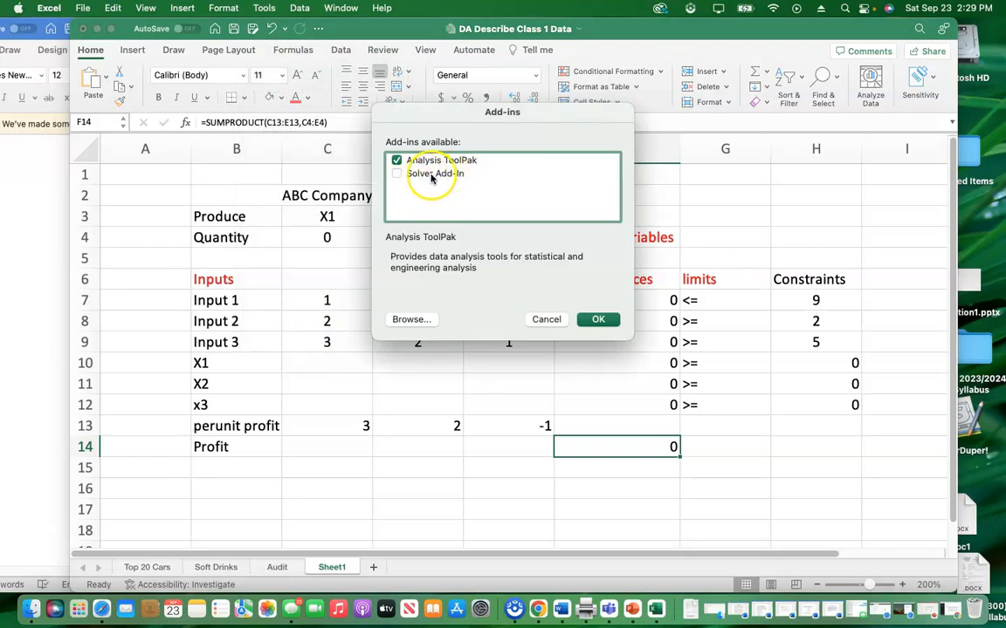
pyautogui.click(397, 174)
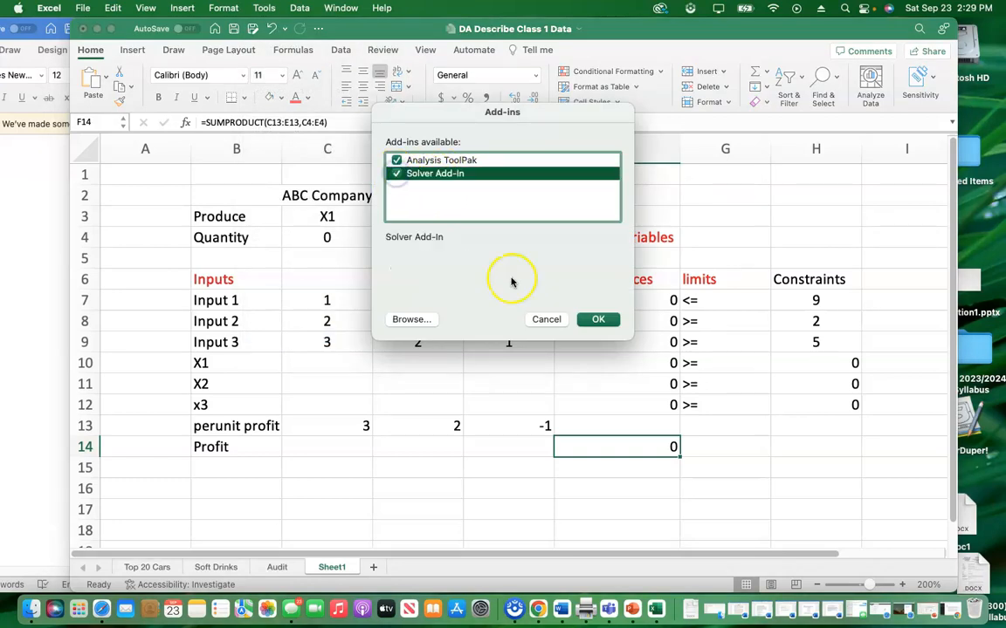
pyautogui.click(598, 321)
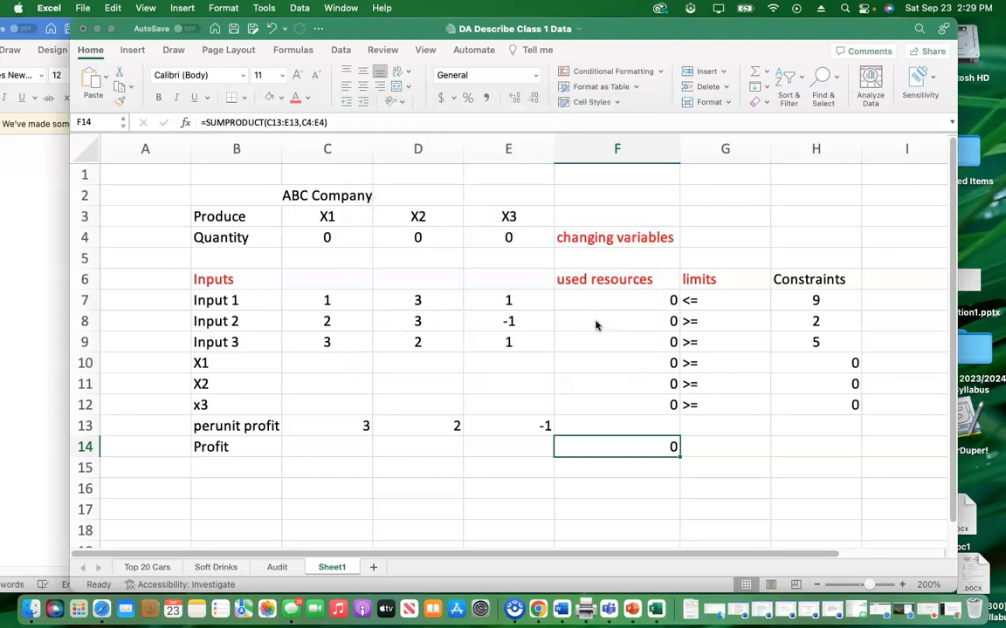
pyautogui.click(597, 323)
pyautogui.doubleClick(599, 324)
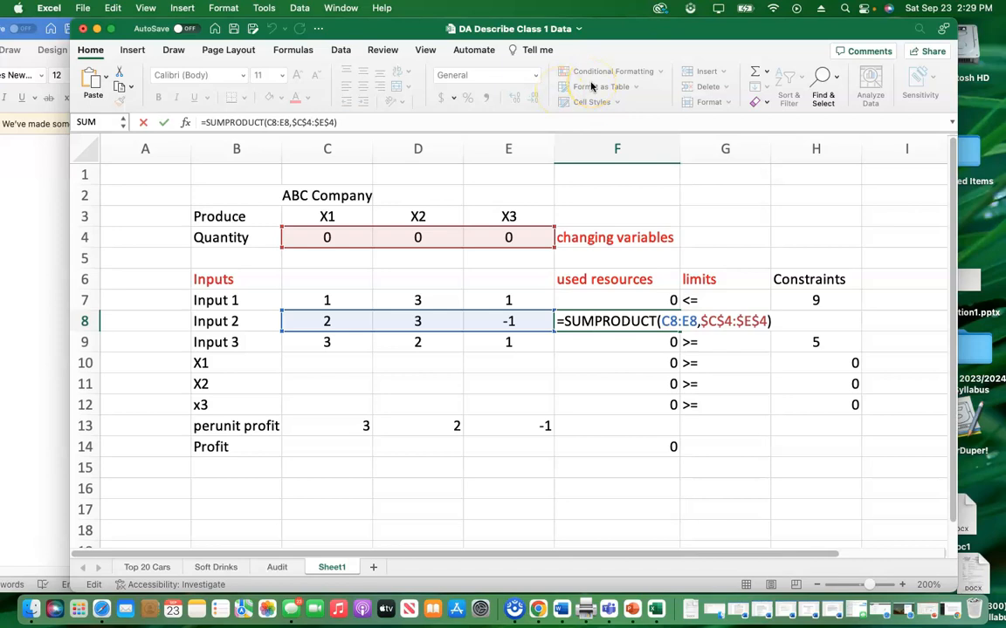
pyautogui.click(579, 486)
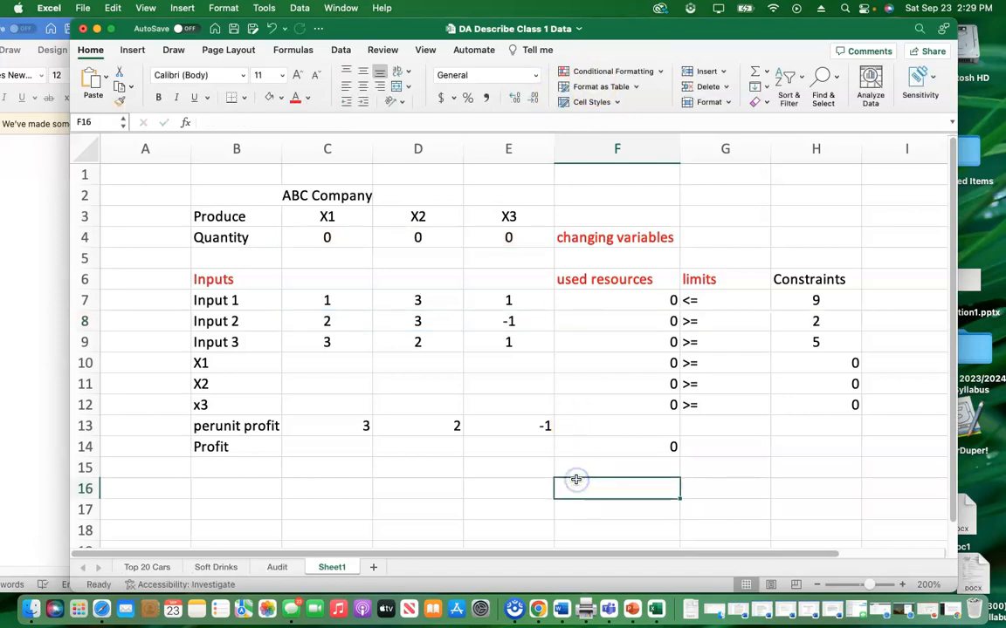
pyautogui.click(339, 49)
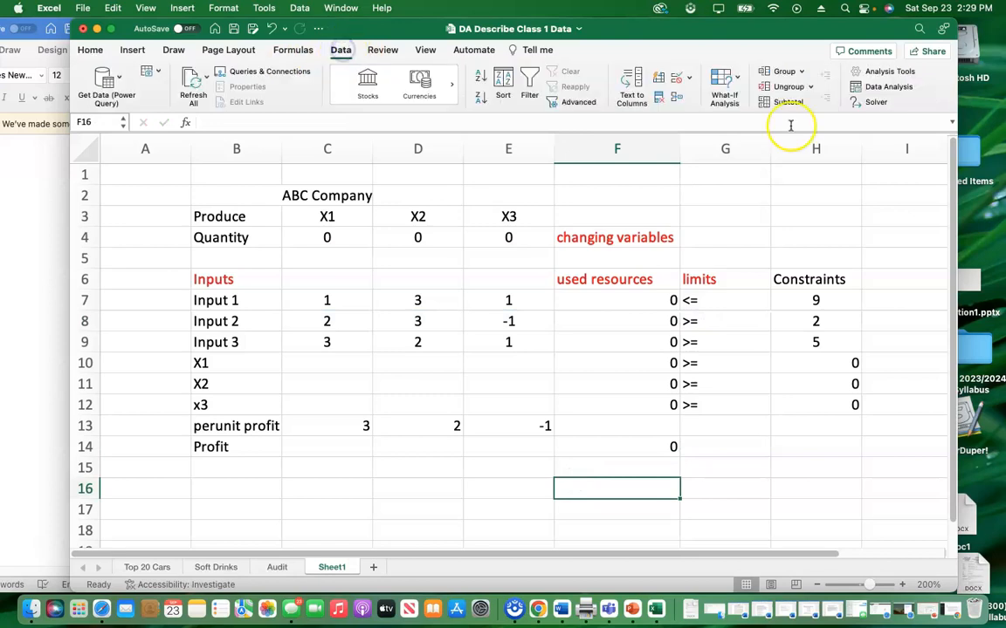
pyautogui.click(875, 103)
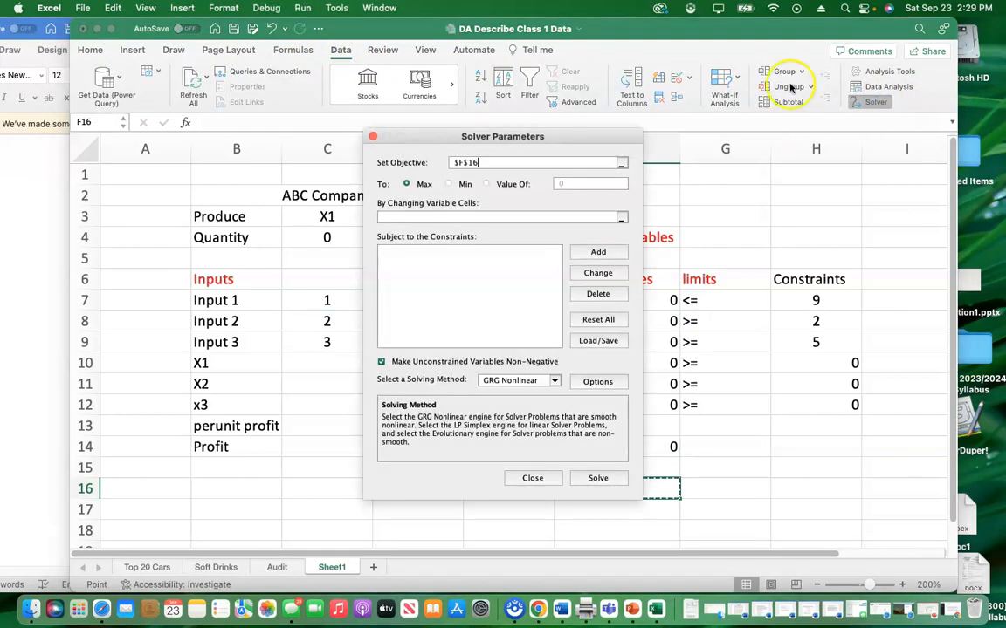
pyautogui.moveTo(410, 136); pyautogui.dragTo(426, 133)
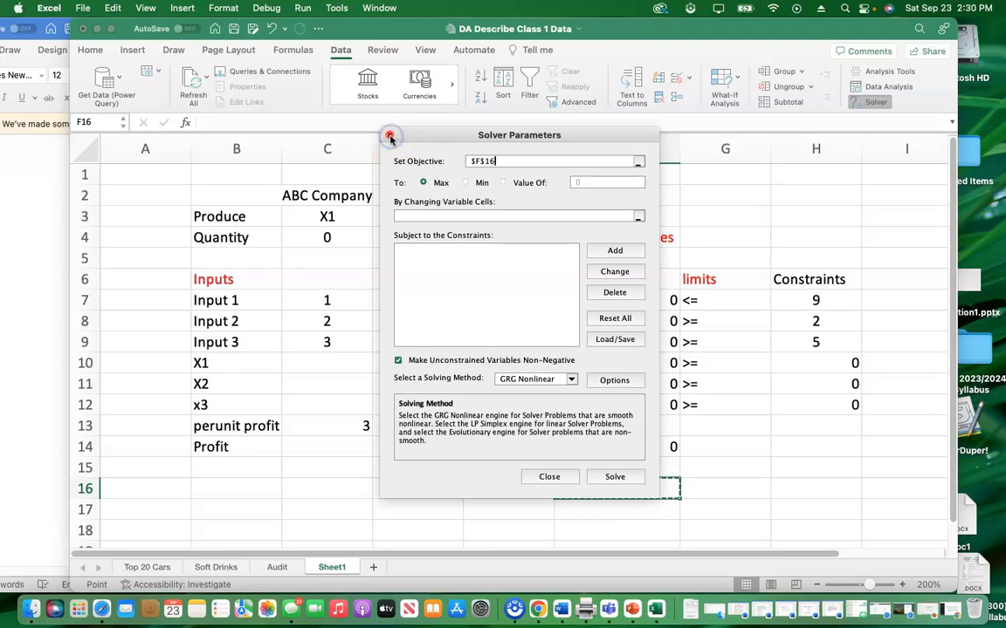
pyautogui.click(614, 476)
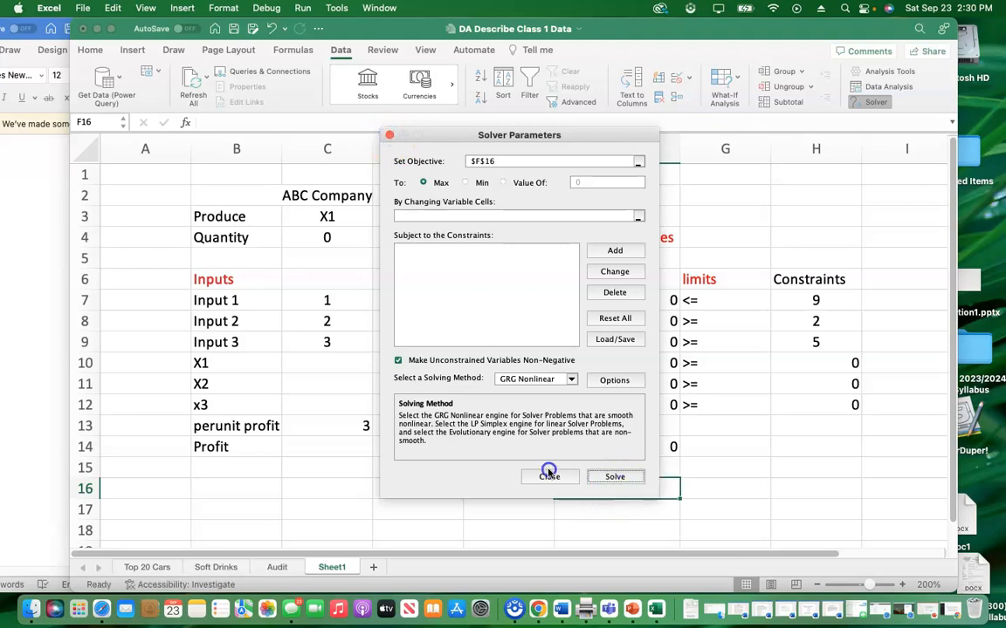
pyautogui.click(548, 477)
# Label G14 beside the profit cell as "set objective" and colour F14:G14 red
pyautogui.click(626, 447)
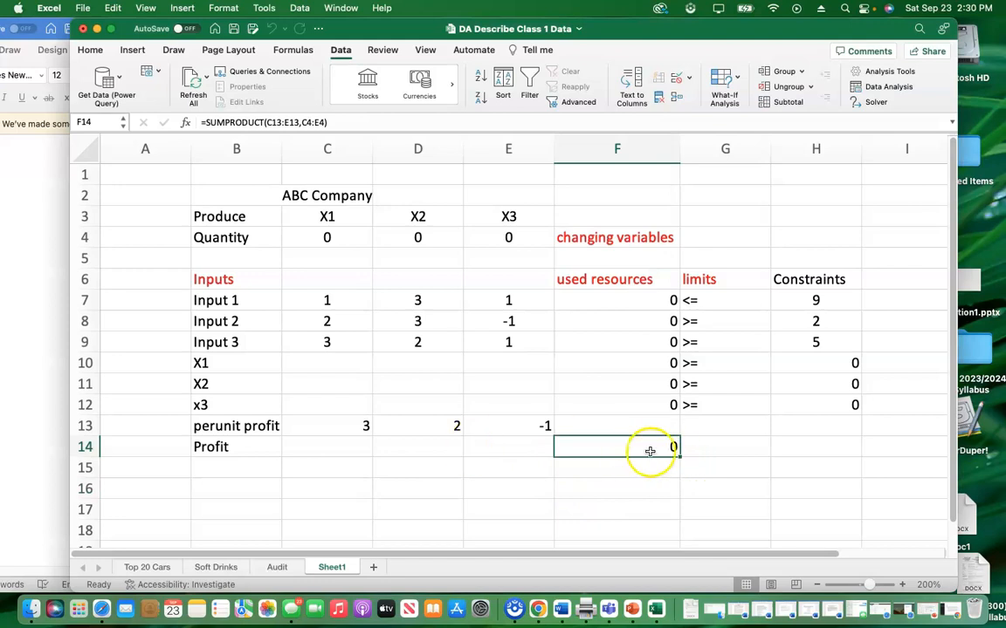
pyautogui.click(718, 449)
pyautogui.write('set objec')
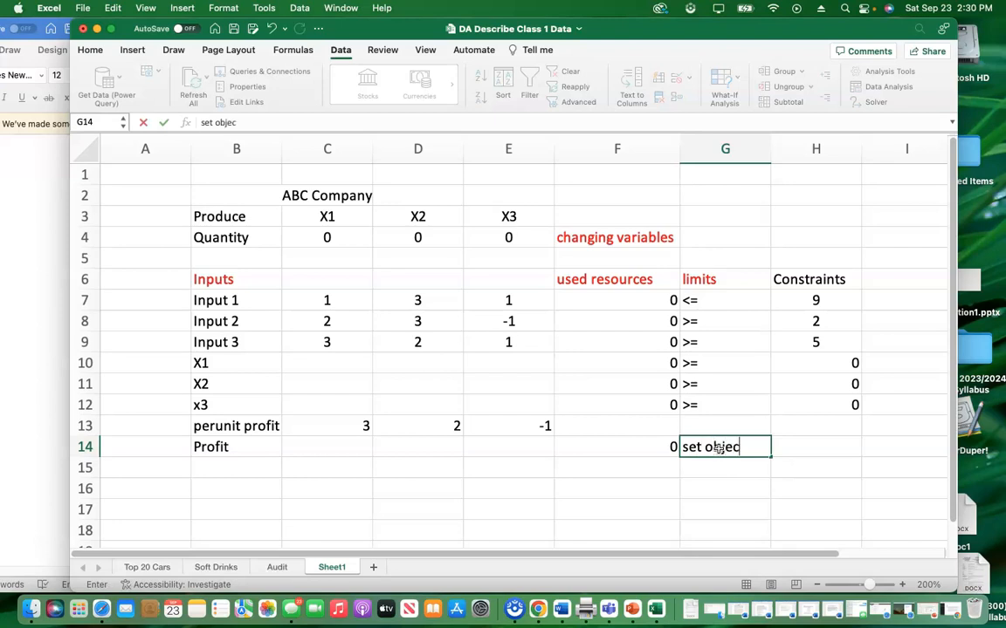
pyautogui.click(663, 509)
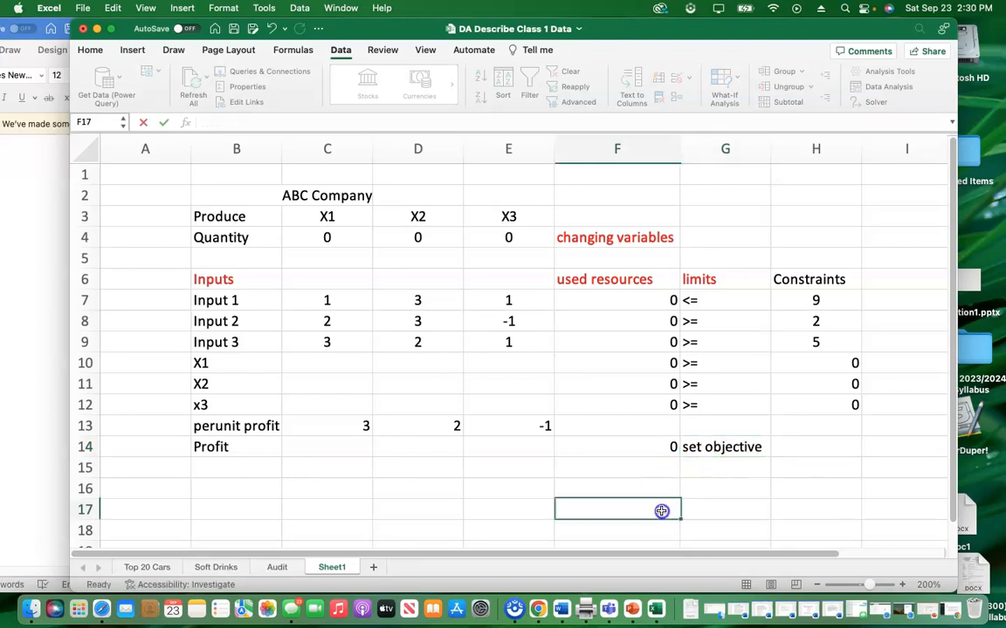
pyautogui.click(484, 466)
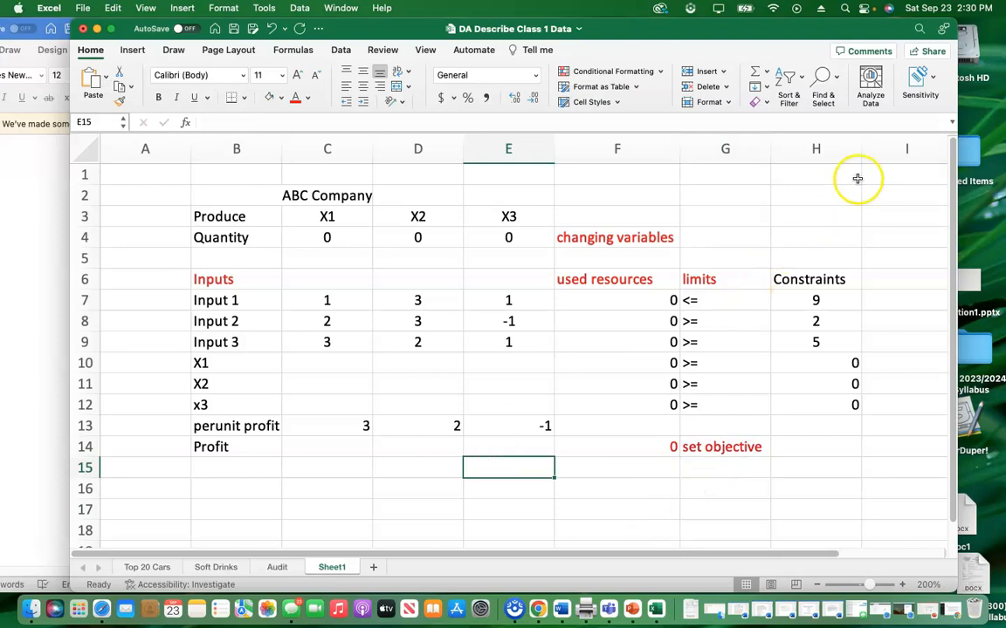
# Open Solver and set the objective to the profit cell F14 and the changing variable cells to C4:E4
pyautogui.click(340, 52)
pyautogui.click(875, 102)
pyautogui.moveTo(547, 137); pyautogui.dragTo(332, 144)
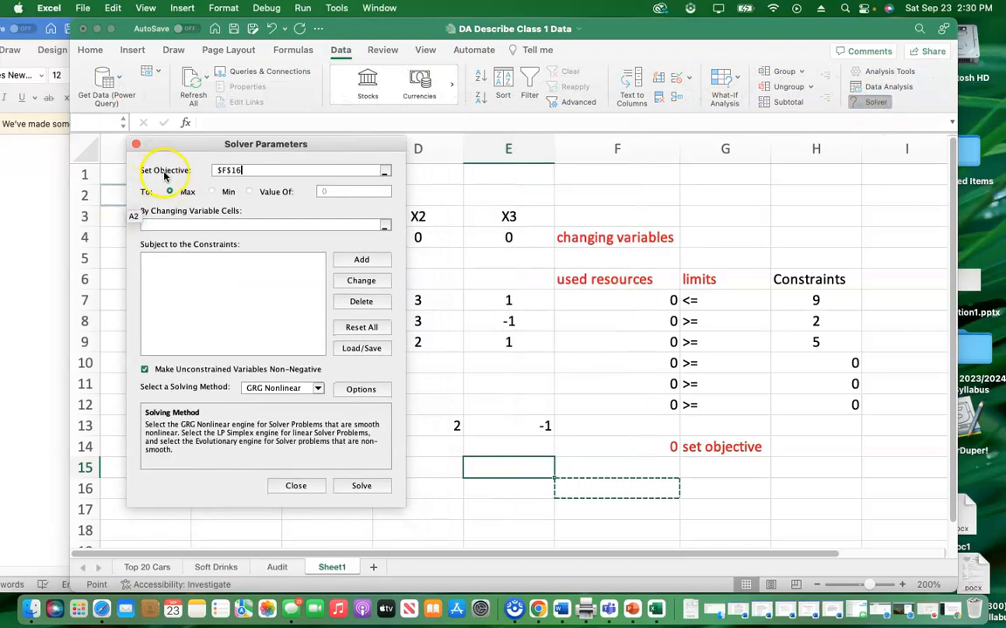
pyautogui.moveTo(246, 171); pyautogui.dragTo(223, 170)
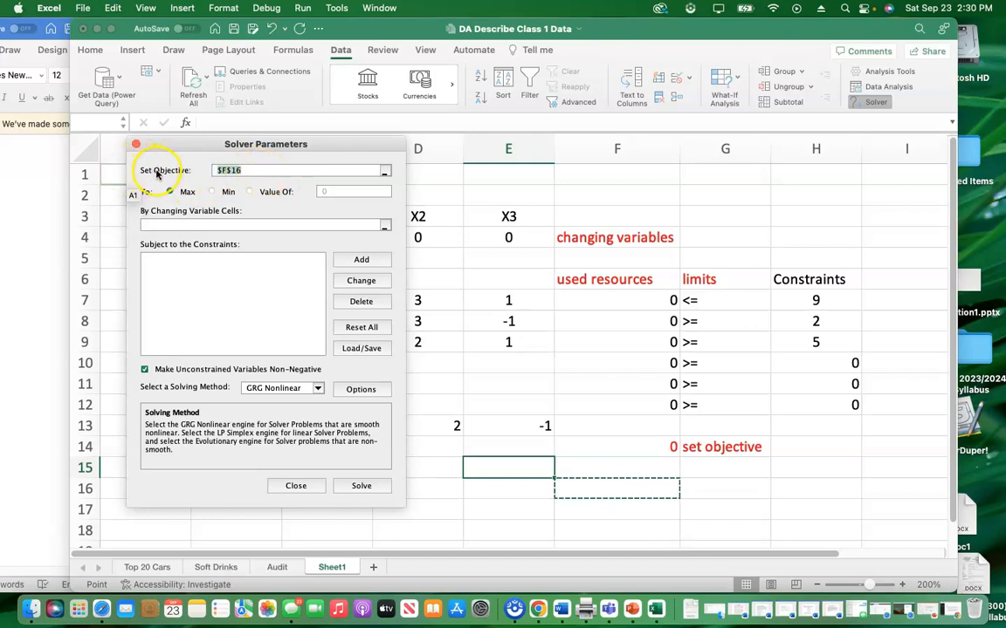
pyautogui.click(662, 447)
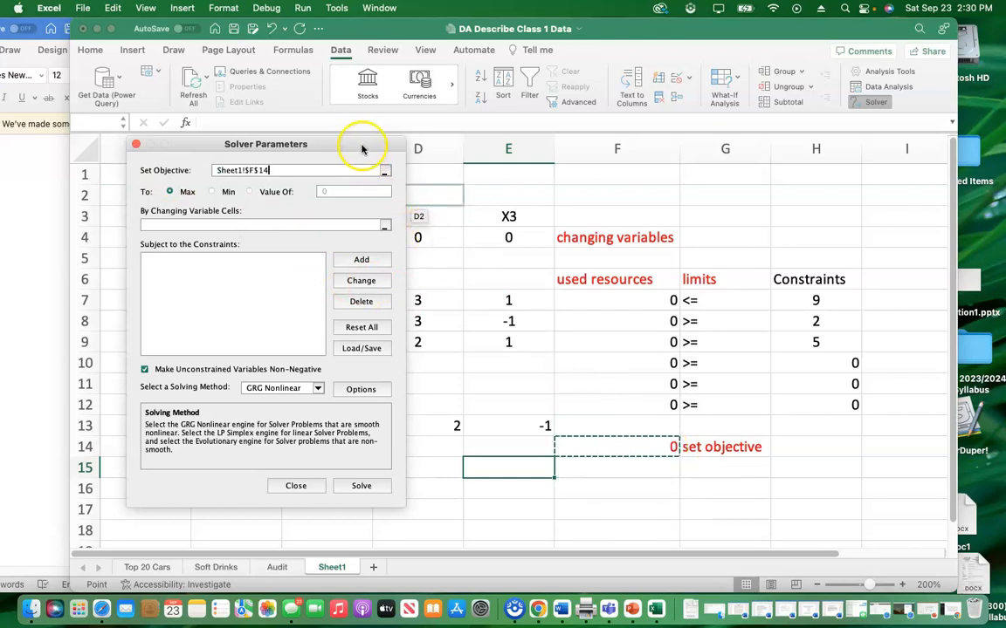
pyautogui.moveTo(366, 139); pyautogui.dragTo(780, 107)
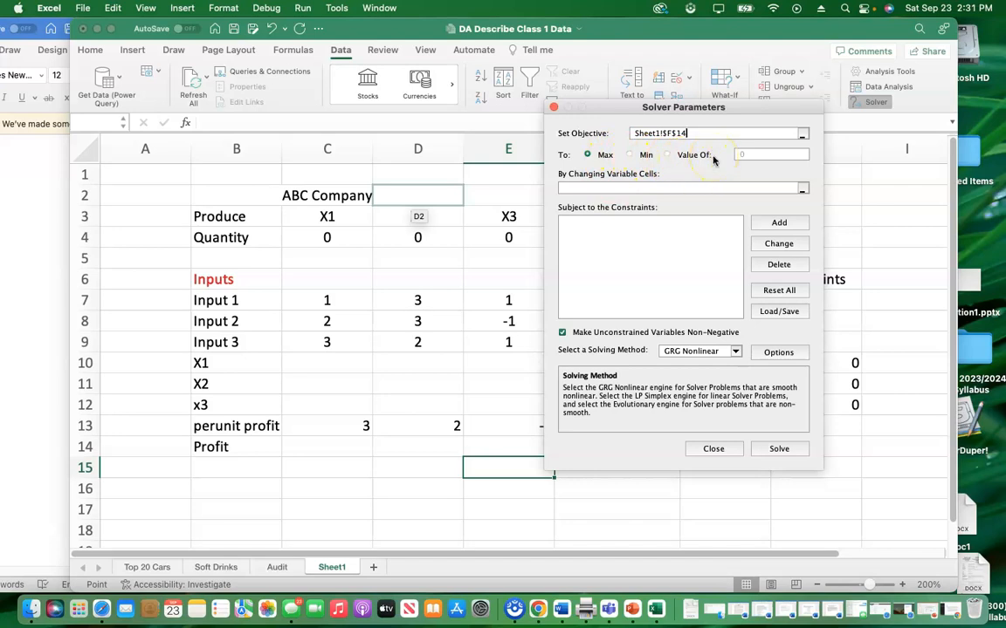
pyautogui.click(38, 227)
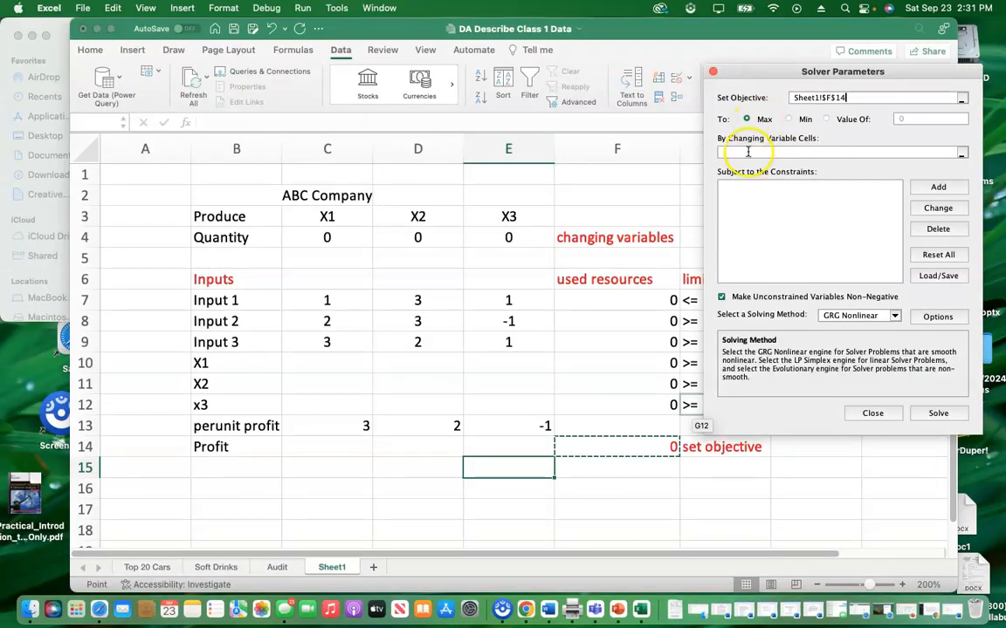
pyautogui.click(747, 152)
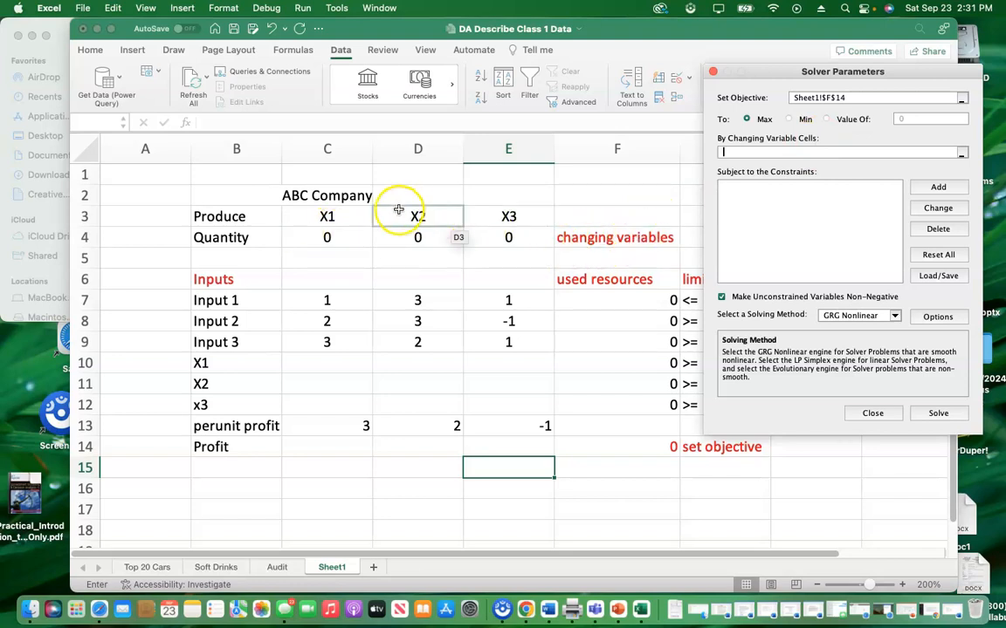
pyautogui.moveTo(312, 238); pyautogui.dragTo(495, 237)
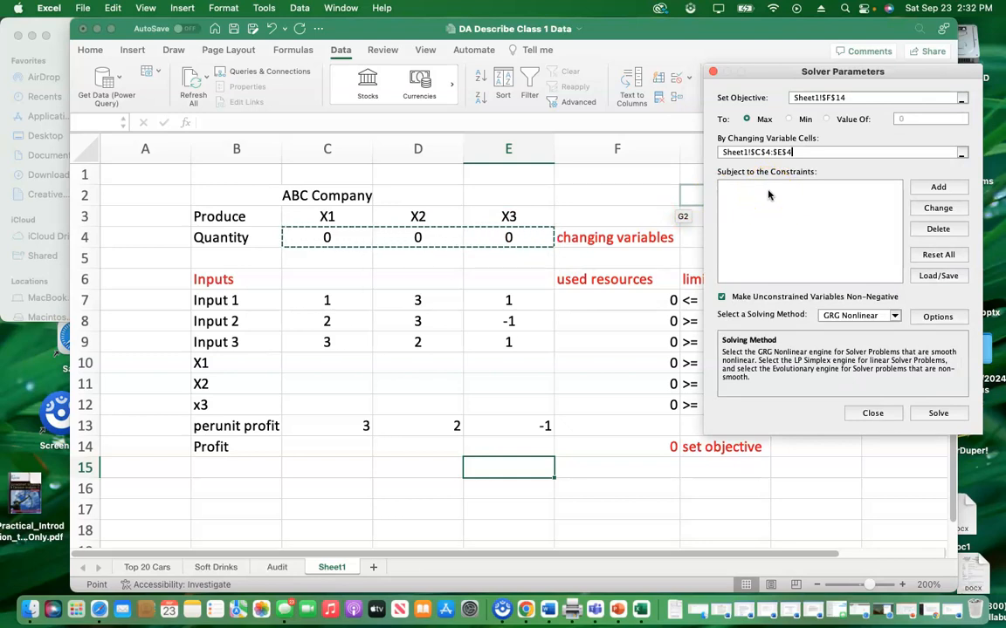
# Add a Solver constraint requiring the Input 1 used resources in F7 to be <= the limit in H7
pyautogui.click(939, 188)
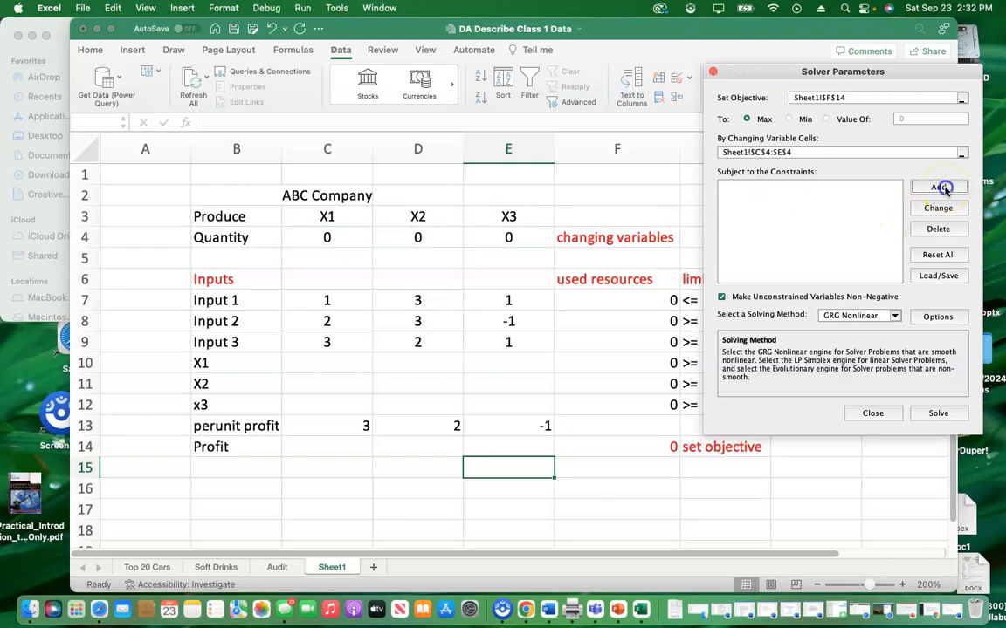
pyautogui.moveTo(563, 282); pyautogui.dragTo(406, 175)
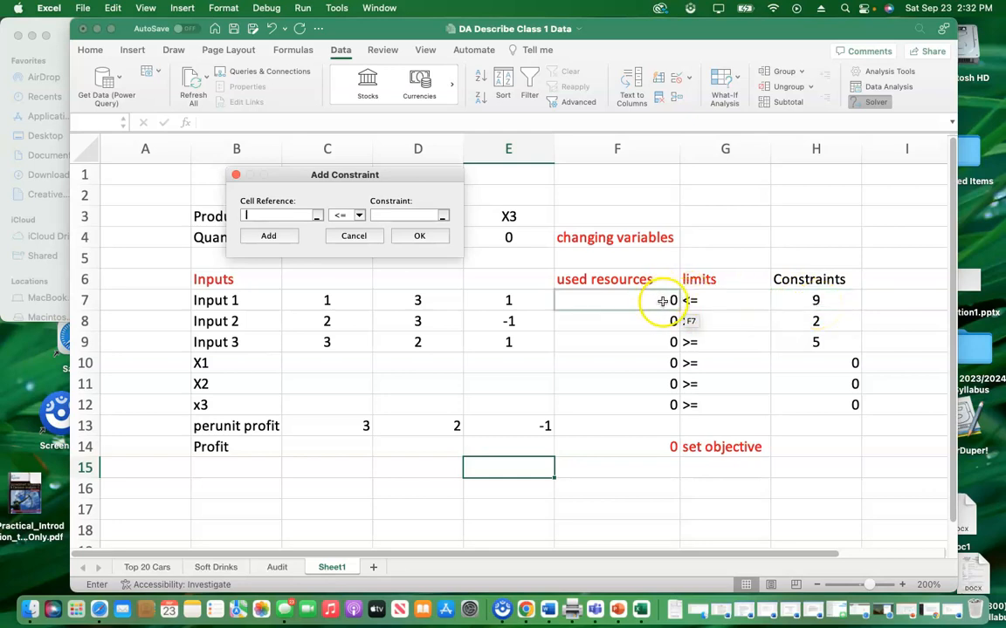
pyautogui.click(664, 300)
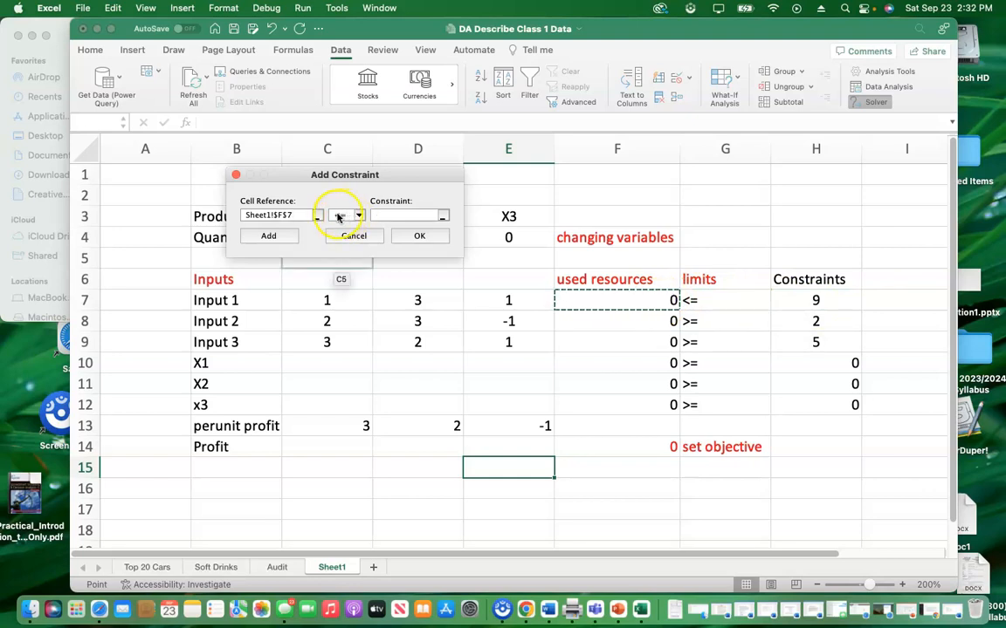
pyautogui.click(390, 217)
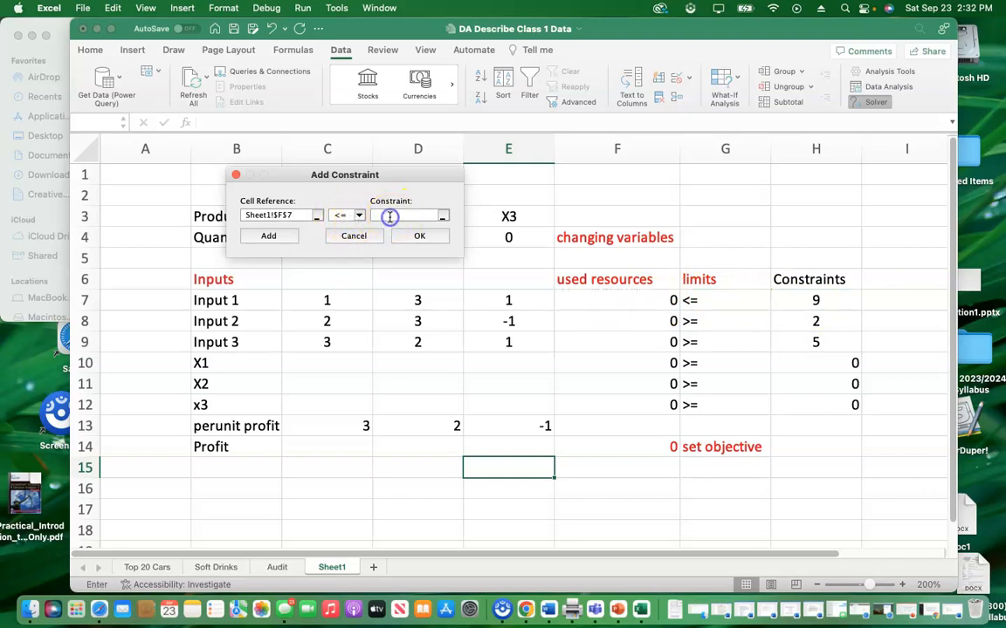
pyautogui.click(818, 301)
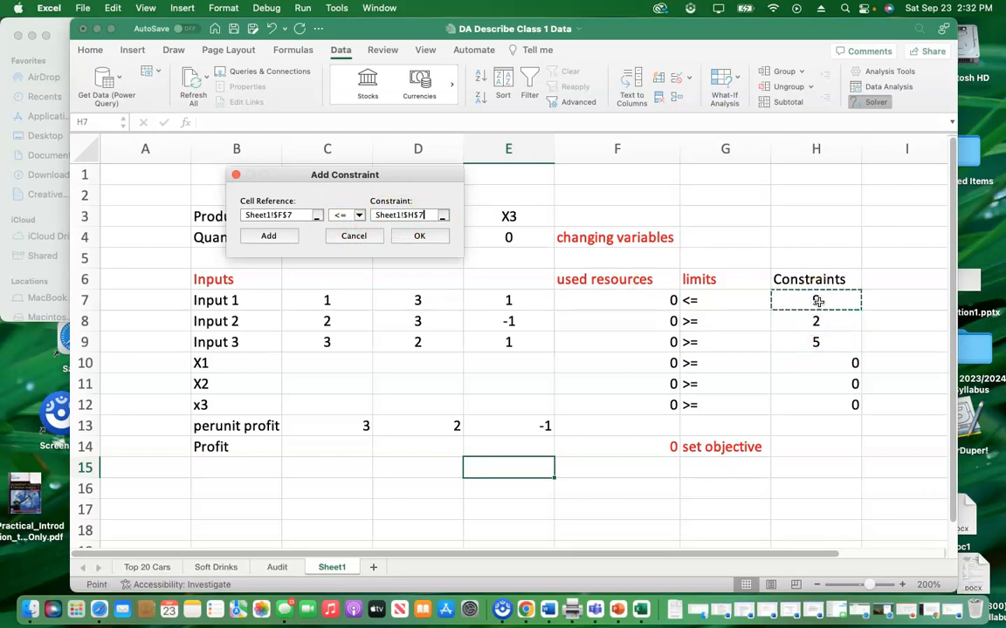
pyautogui.click(274, 238)
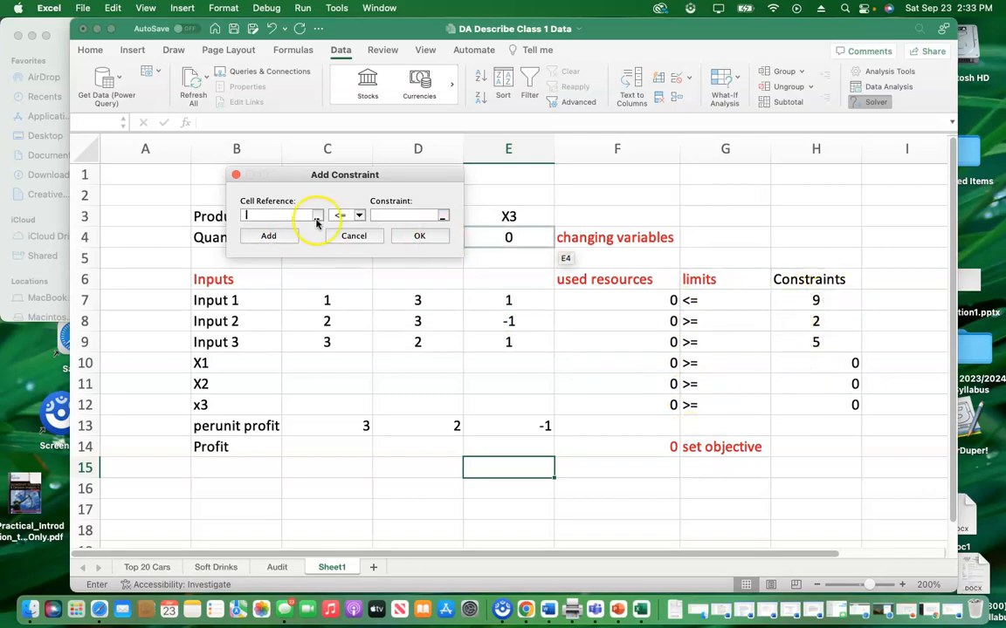
# Add a second Solver constraint requiring the used resources in F8:F12 to be >= the limits in H8:H12
pyautogui.click(668, 321)
pyautogui.moveTo(668, 321); pyautogui.dragTo(661, 405)
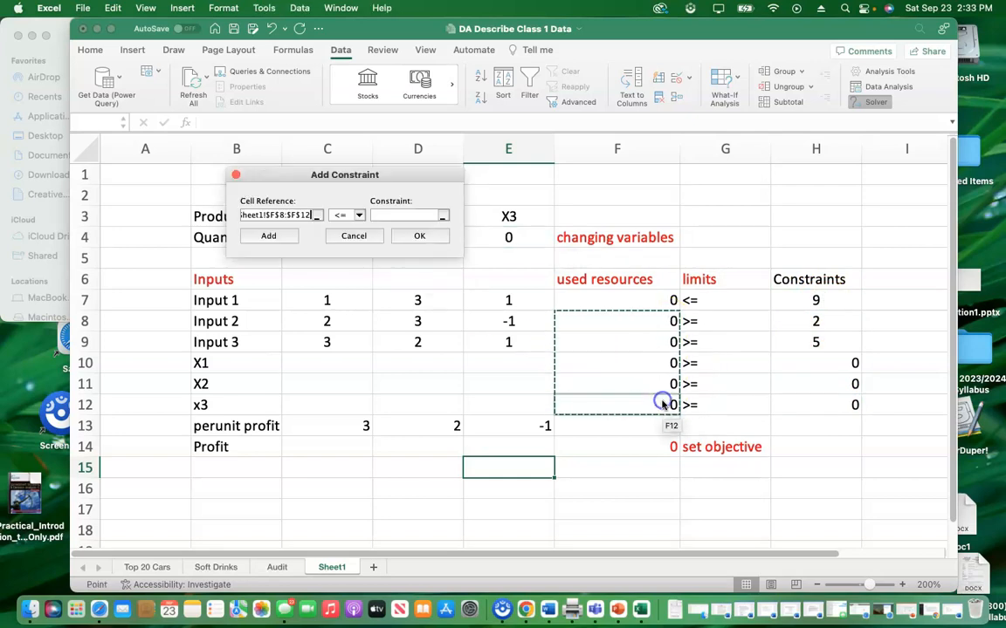
pyautogui.click(358, 216)
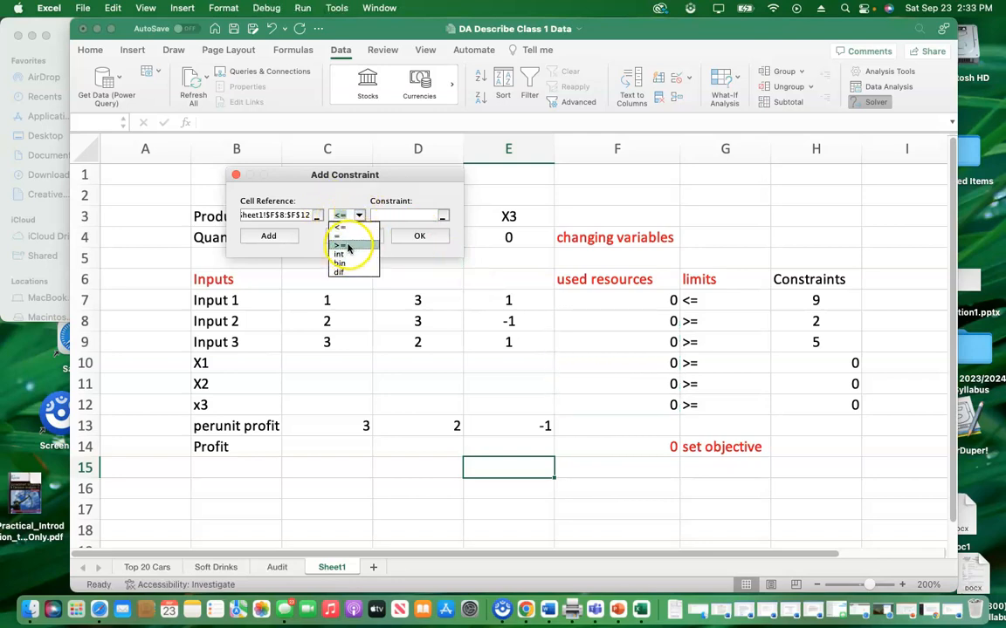
pyautogui.click(349, 247)
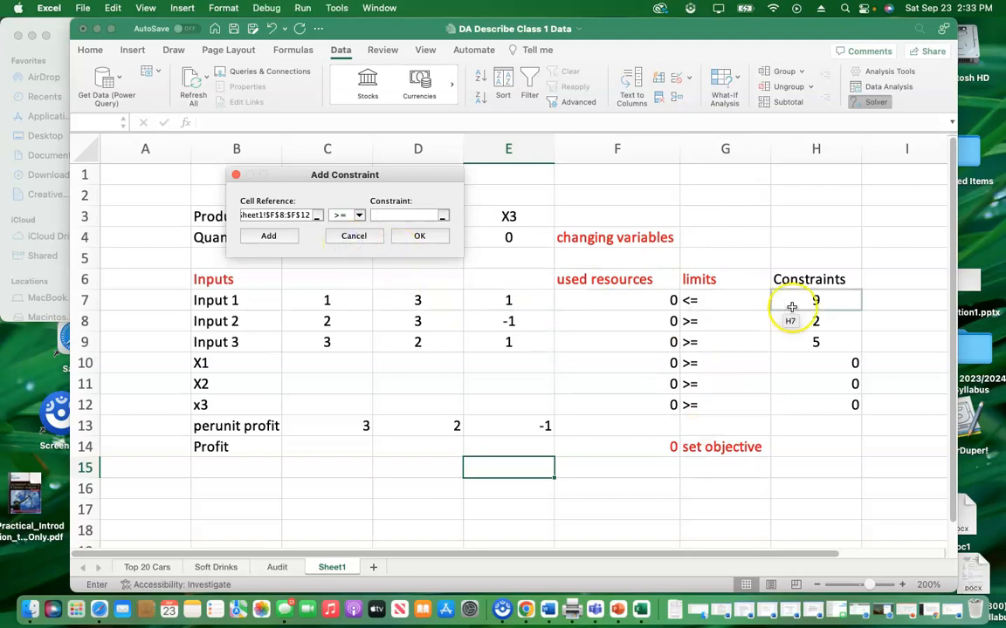
pyautogui.moveTo(812, 322); pyautogui.dragTo(824, 404)
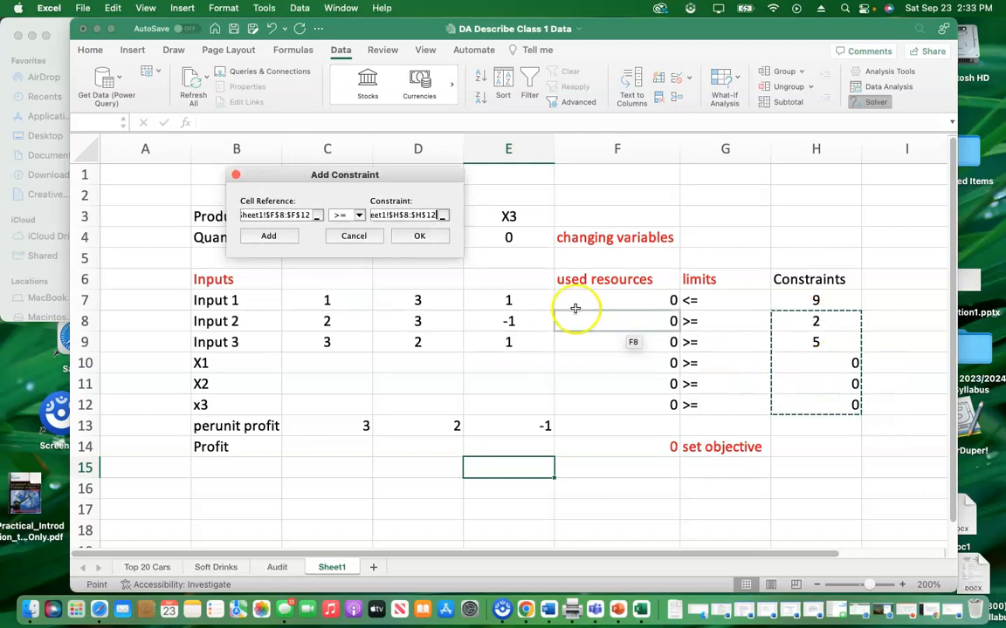
pyautogui.click(419, 238)
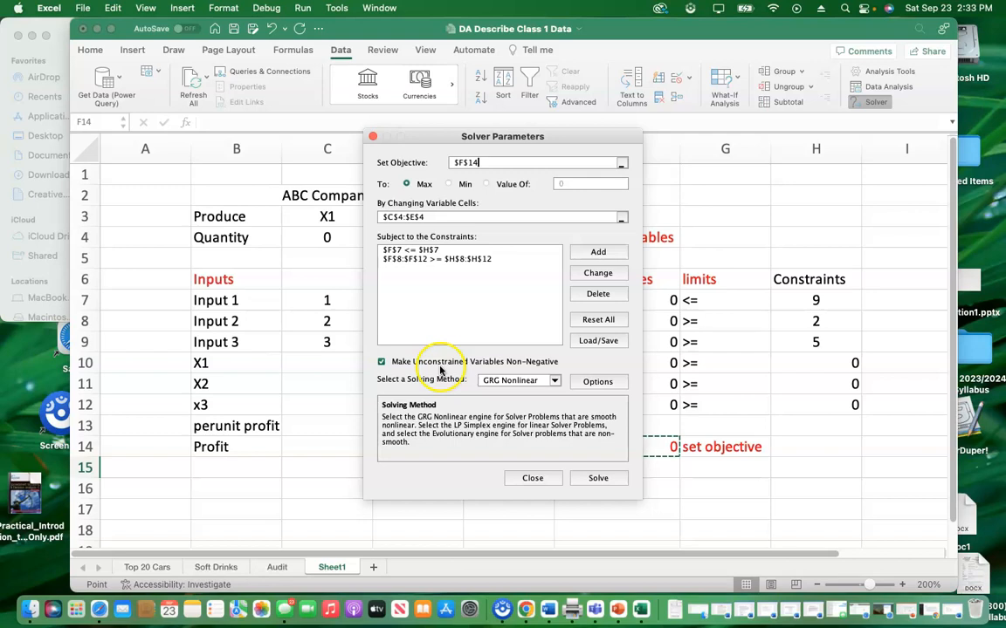
# Solve the model with the Simplex LP method, keep the Solver solution, and check the profit in F14
pyautogui.click(555, 385)
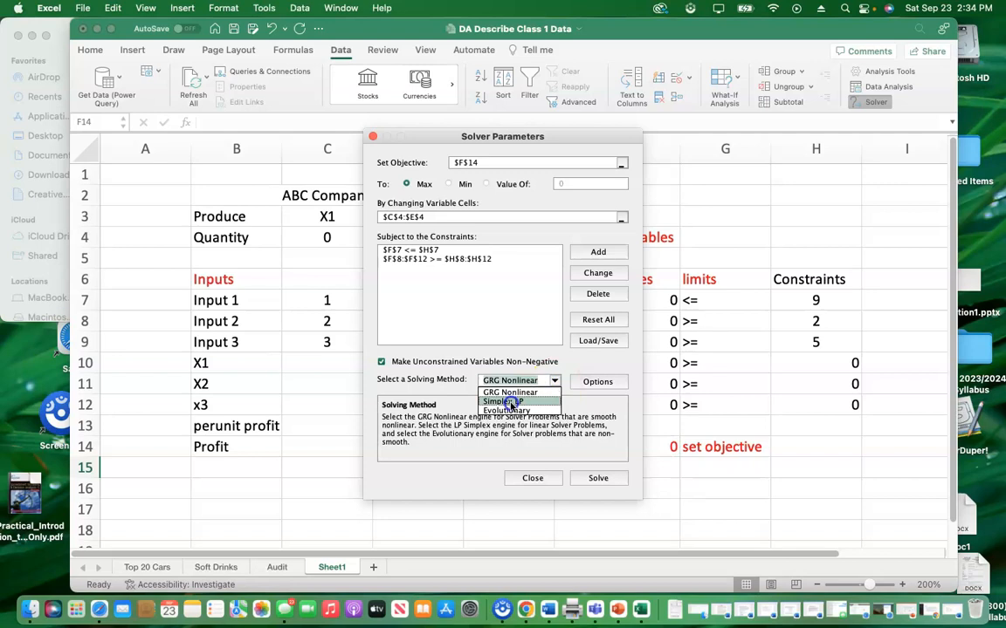
pyautogui.click(512, 402)
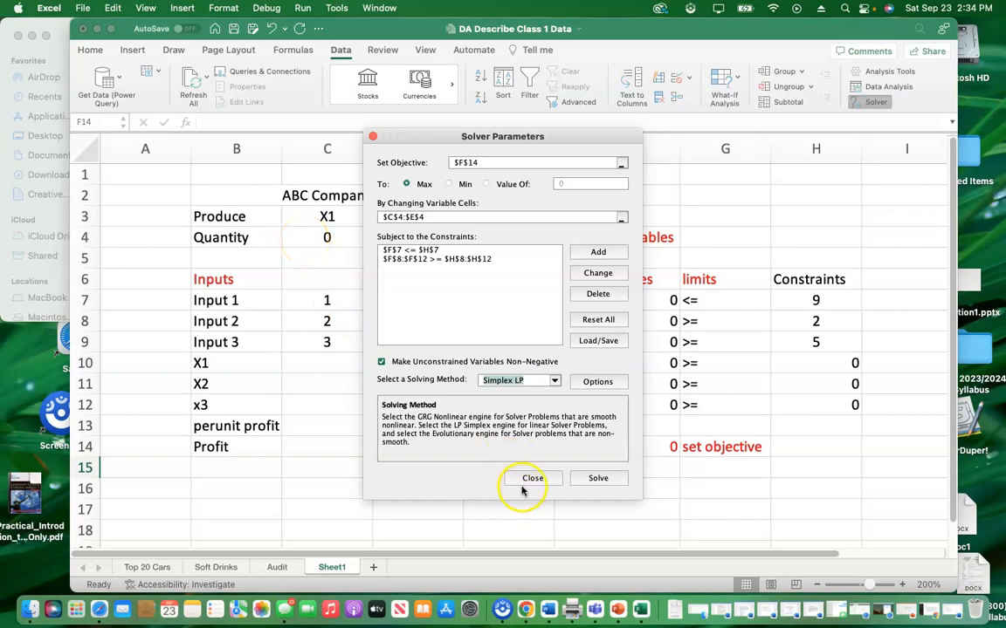
pyautogui.click(599, 479)
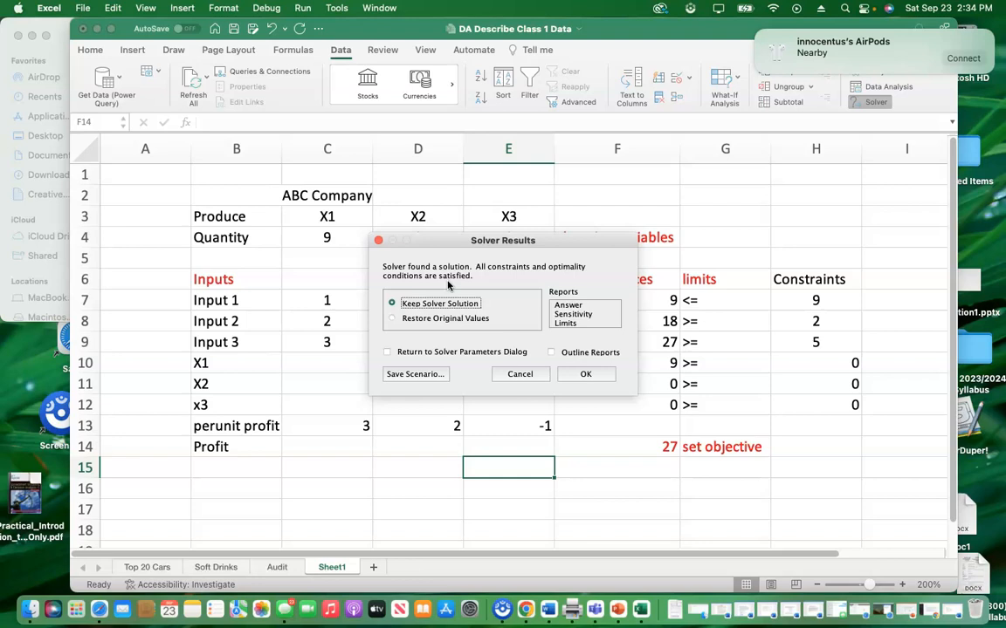
pyautogui.press('Return')
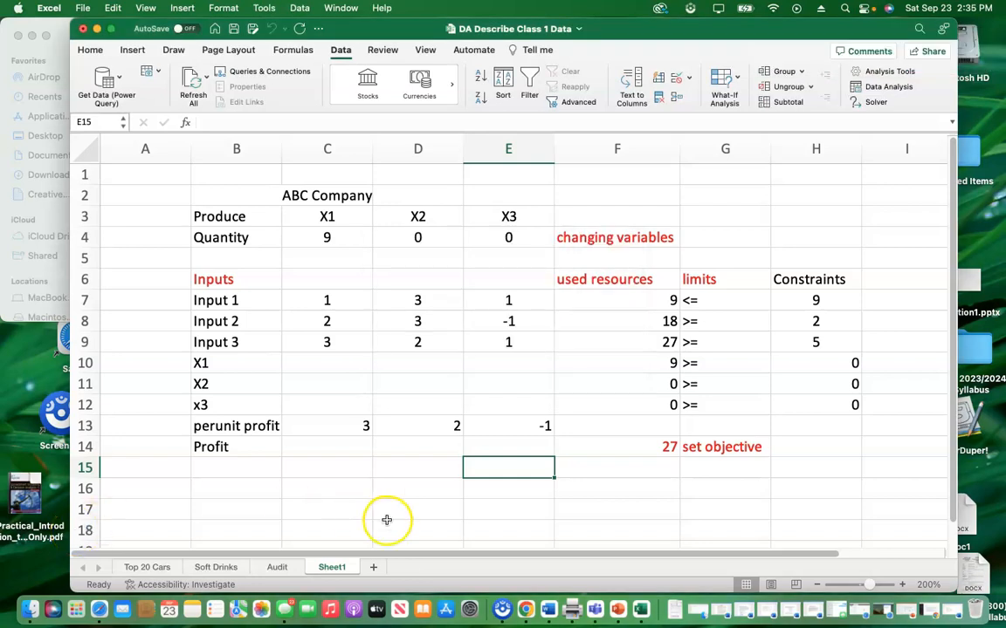
pyautogui.click(660, 448)
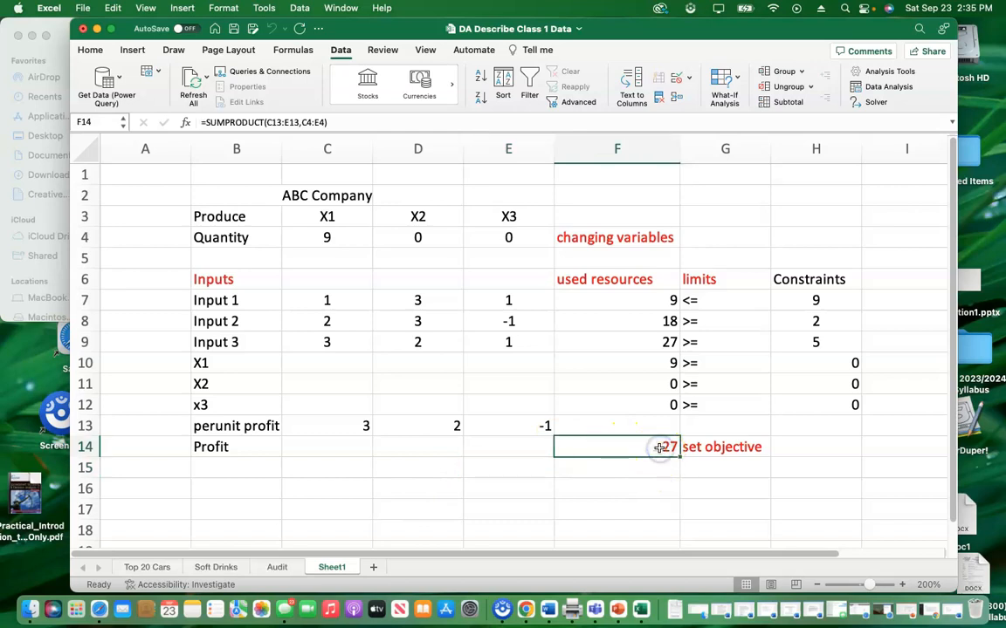